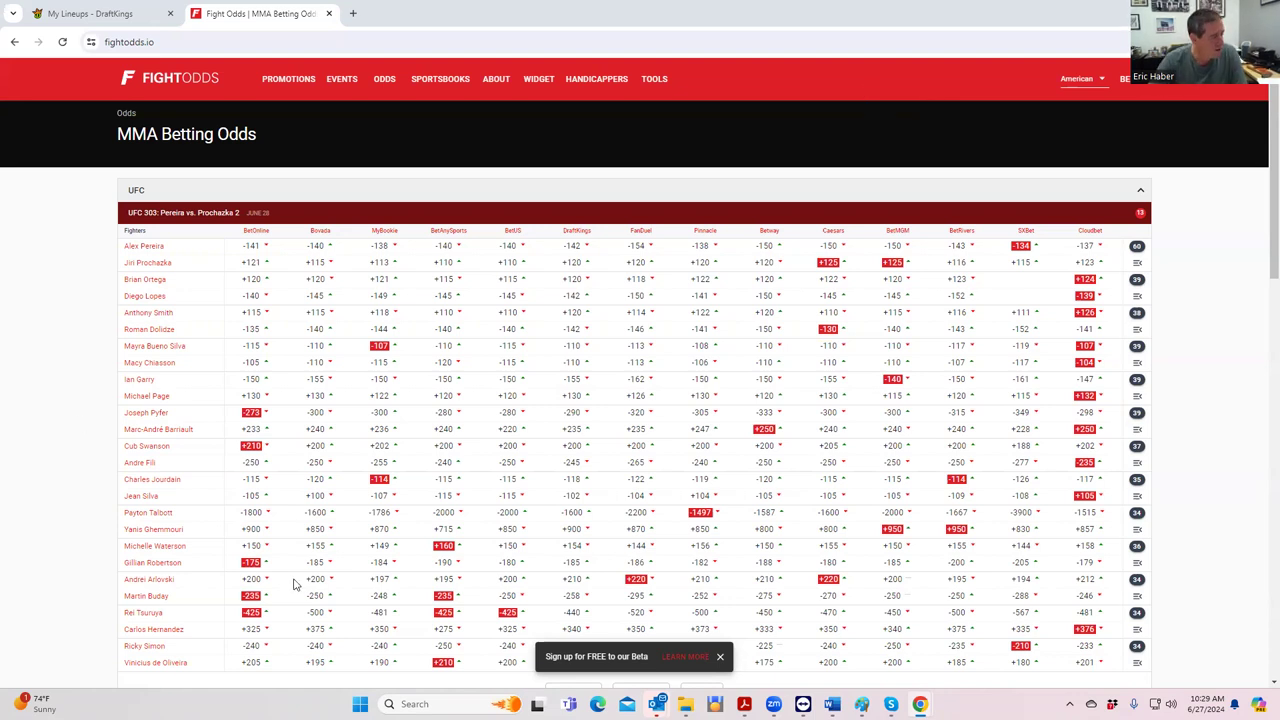
scroll(381, 437, "down", 1)
scroll(381, 437, "down", 1)
scroll(381, 440, "up", 2)
scroll(300, 414, "down", 1)
scroll(298, 414, "up", 2)
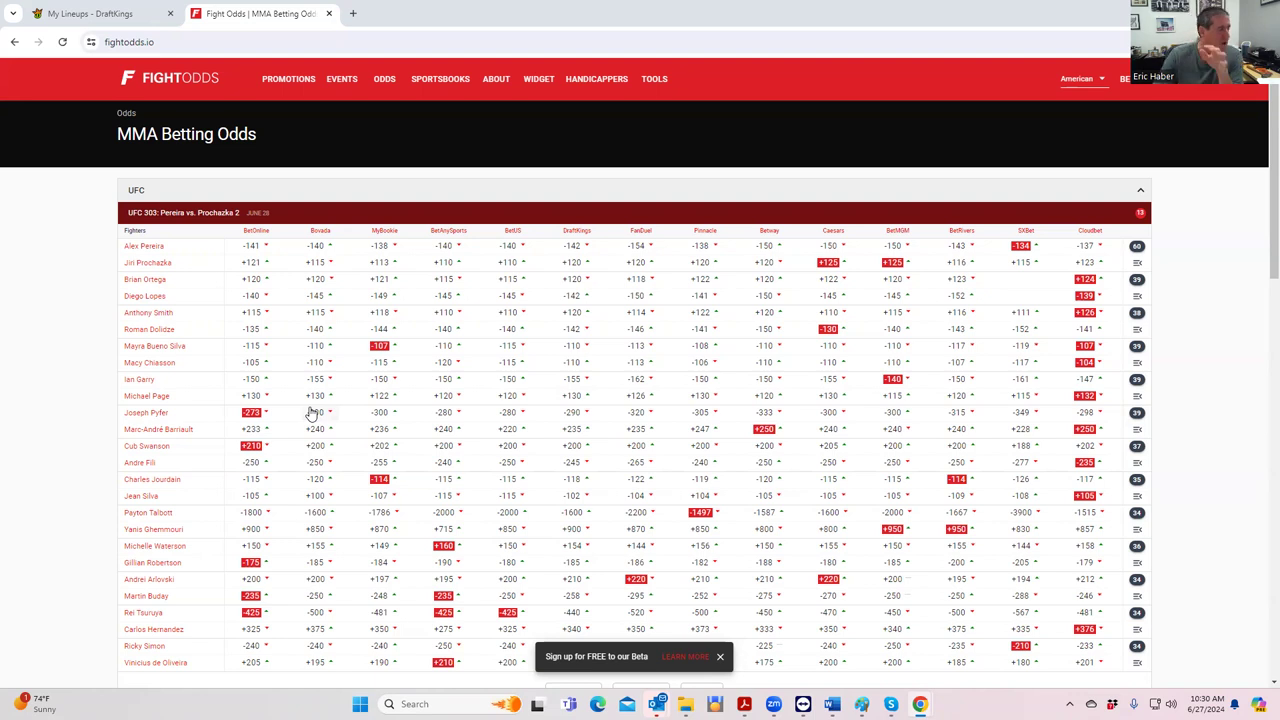
scroll(172, 628, "down", 2)
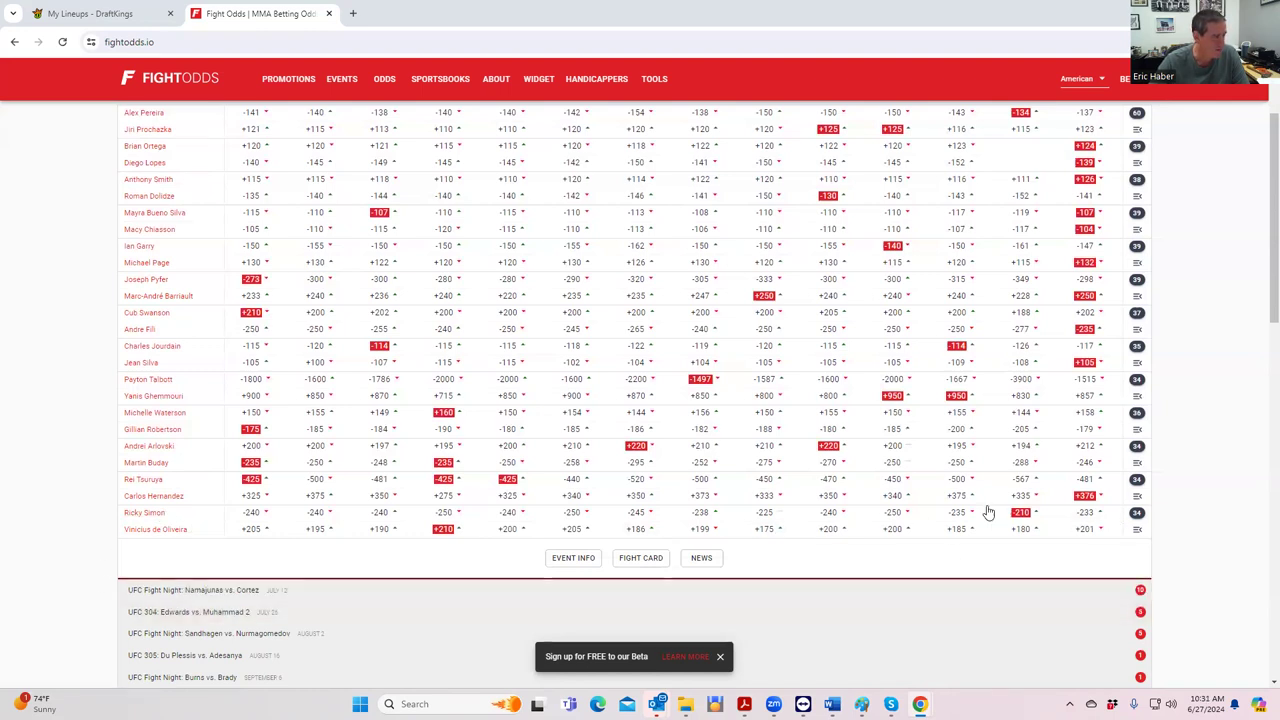
Step: Expand the Simon vs. de Oliveira props, check the DraftKings MMA Classic lineup, then return to them
left_click(1137, 515)
scroll(808, 566, "down", 2)
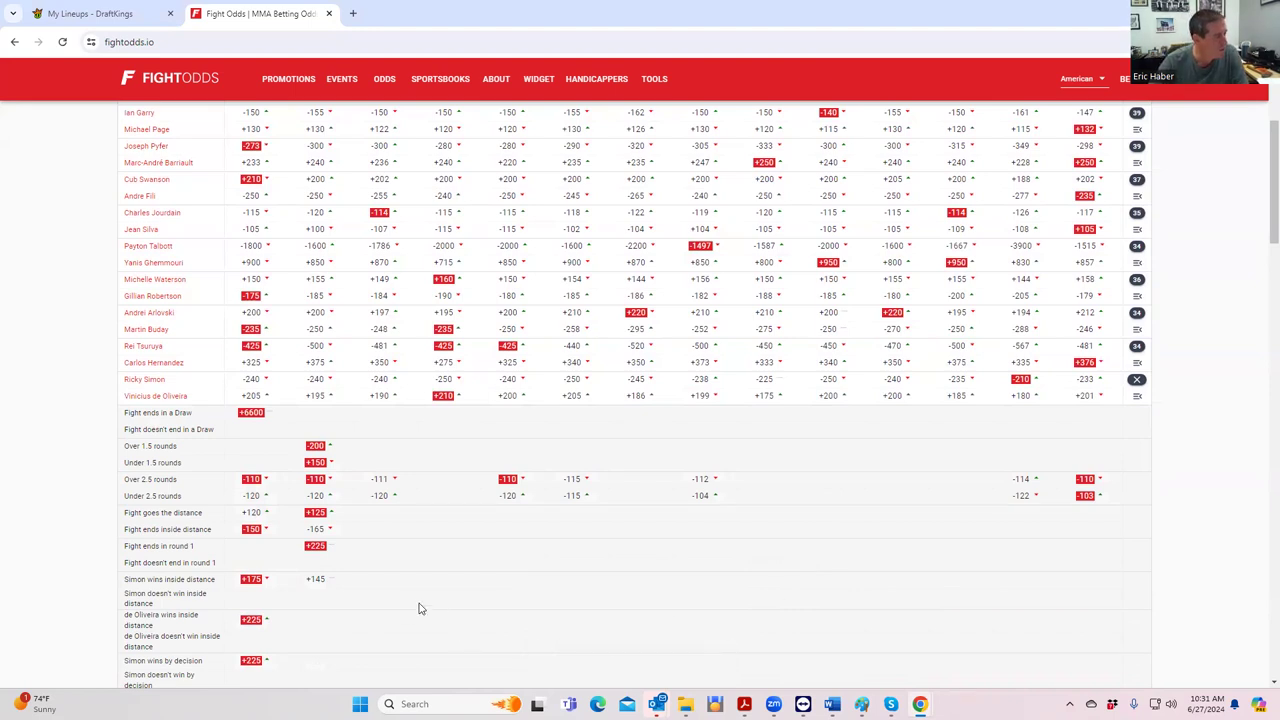
left_click(90, 13)
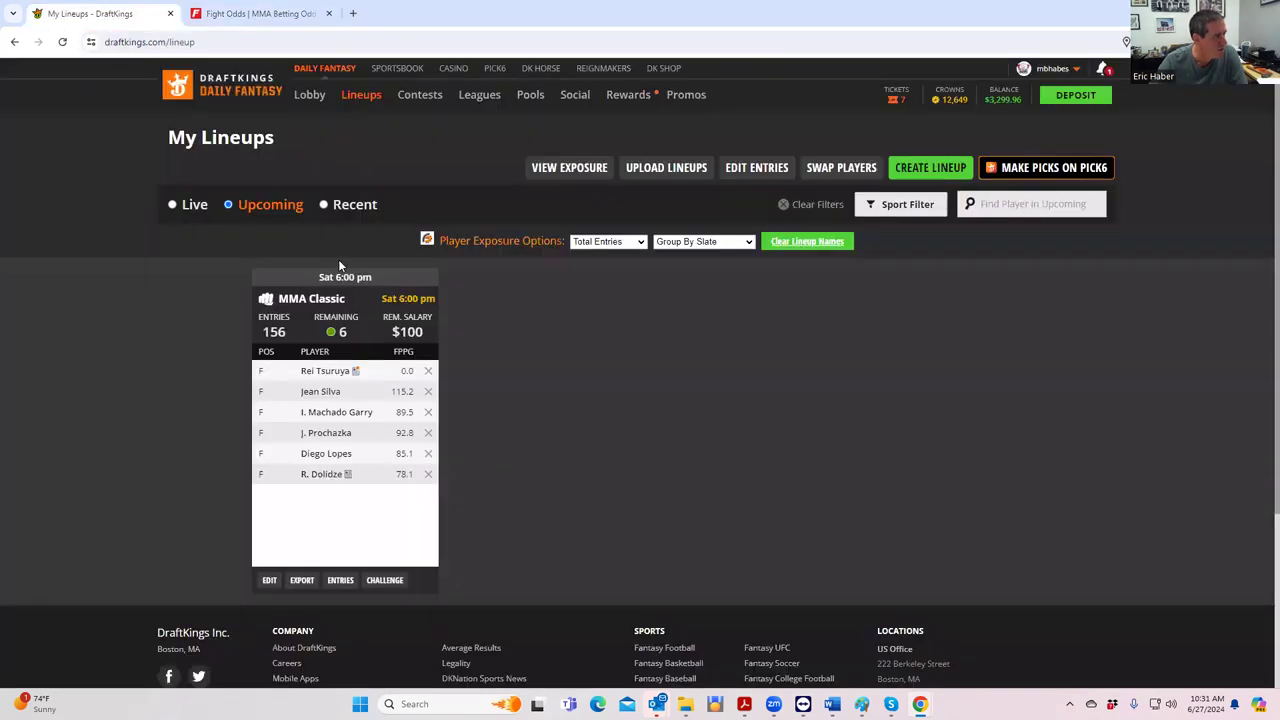
left_click(268, 582)
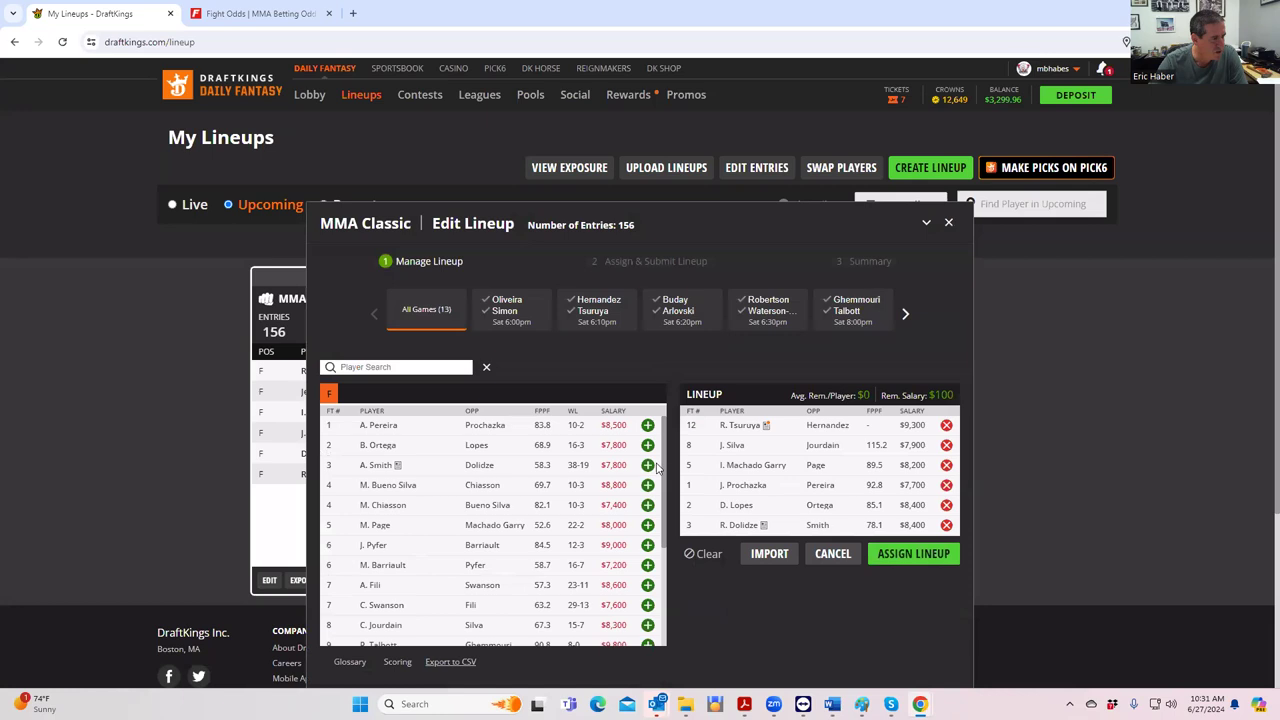
left_click_drag(664, 482, 653, 651)
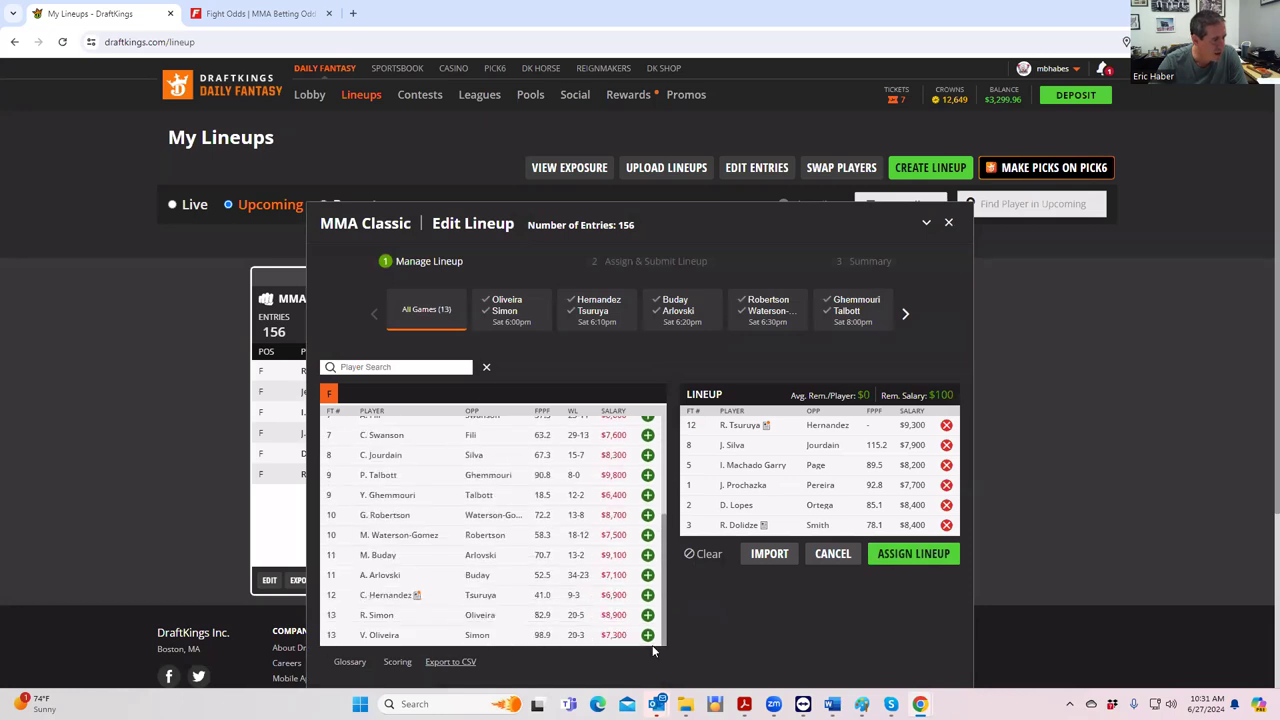
left_click(250, 16)
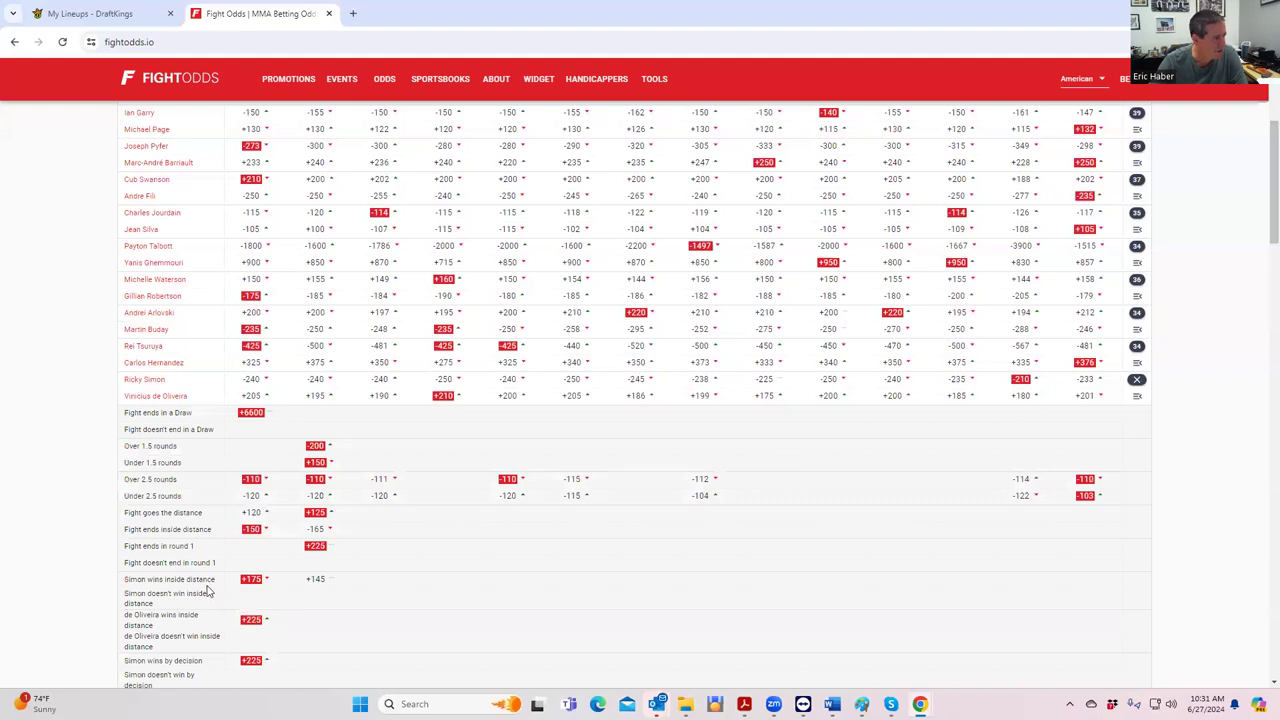
scroll(370, 556, "down", 1)
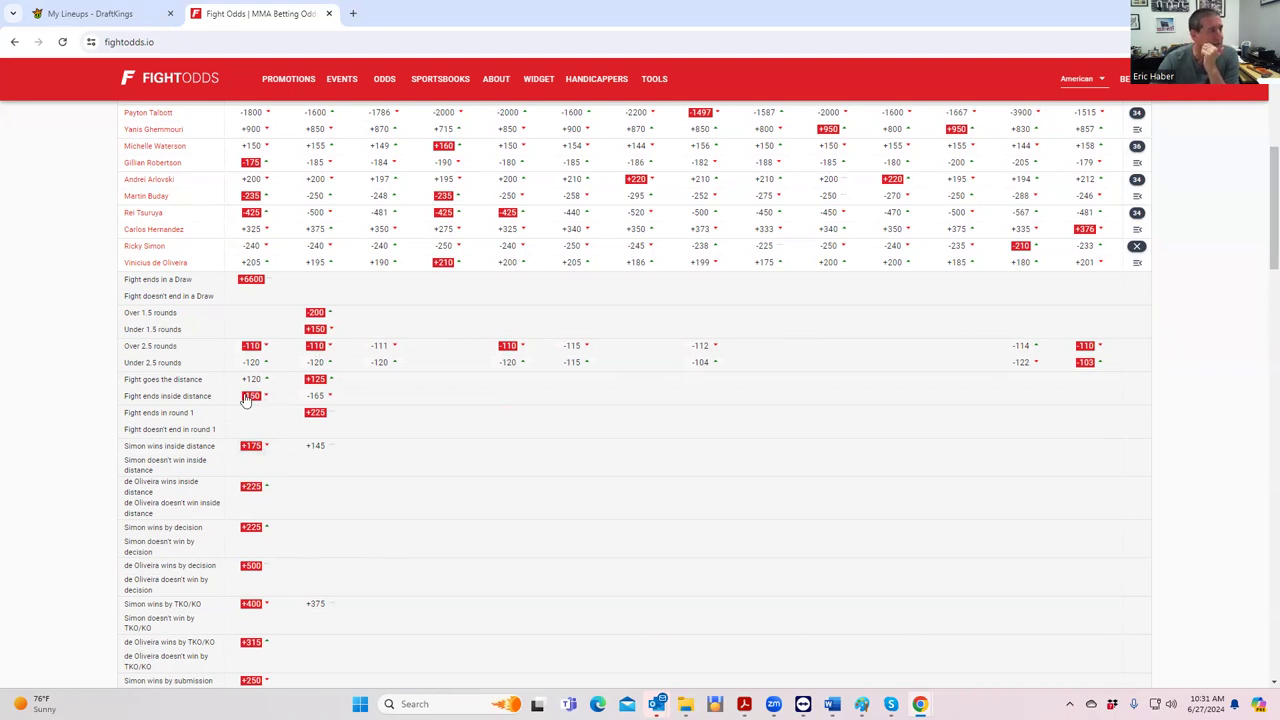
Step: Go back to the DraftKings Edit Lineup page and review the player list
left_click(96, 15)
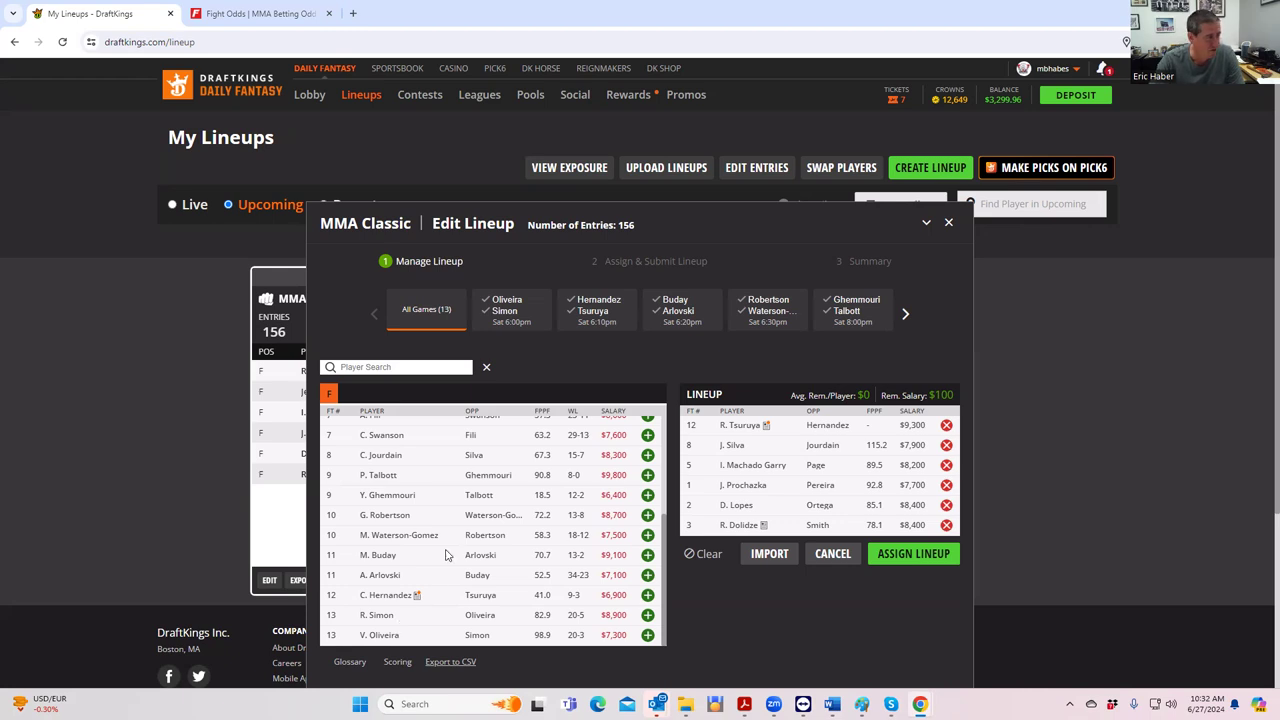
scroll(432, 470, "up", 2)
scroll(430, 527, "down", 2)
Step: View Rei Tsuruya's DraftKings player card, then collapse the Simon vs. de Oliveira props on FightOdds.io
left_click(745, 428)
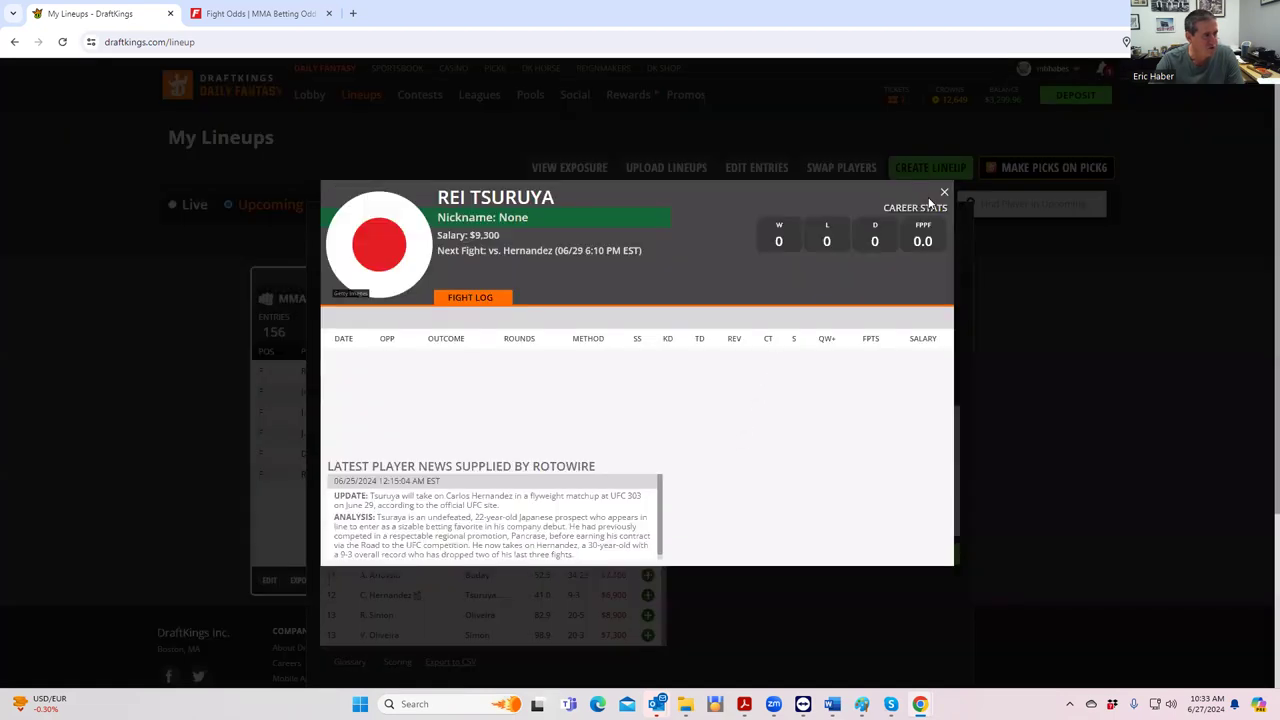
left_click(944, 192)
left_click(242, 16)
left_click(1137, 246)
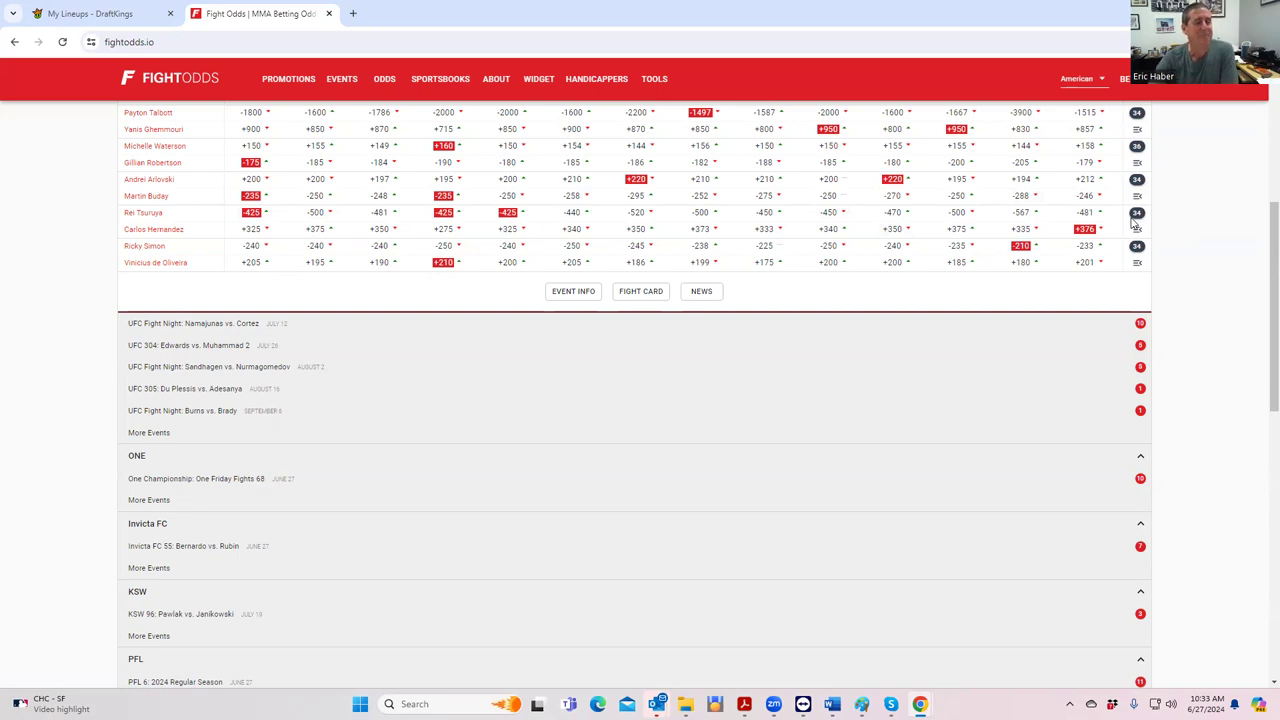
left_click(1136, 213)
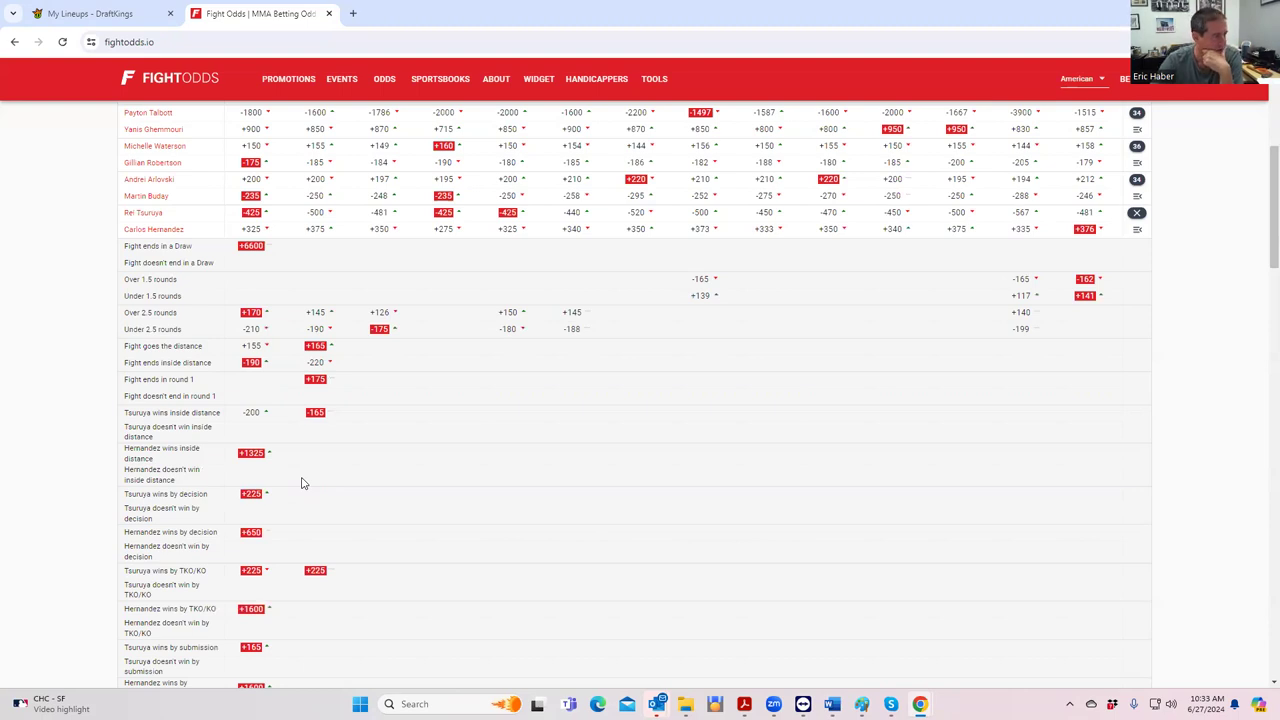
scroll(350, 510, "down", 3)
scroll(392, 537, "down", 2)
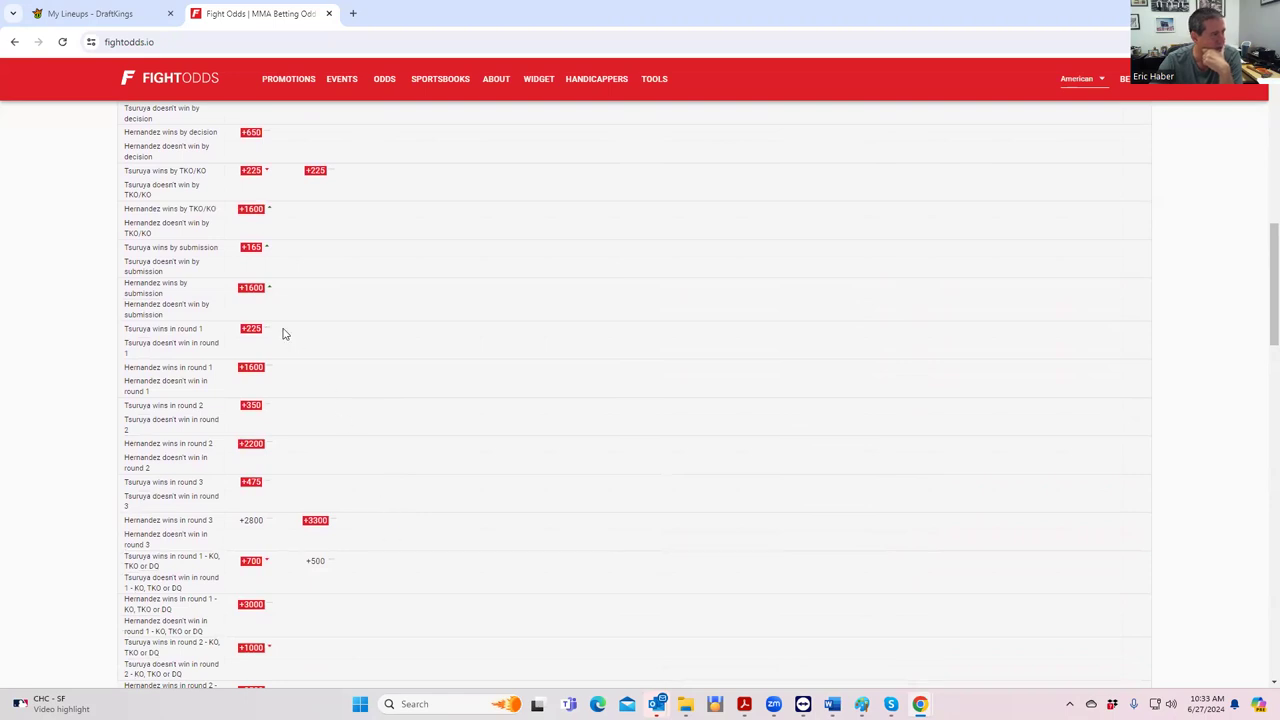
scroll(341, 325, "up", 3)
scroll(341, 325, "up", 2)
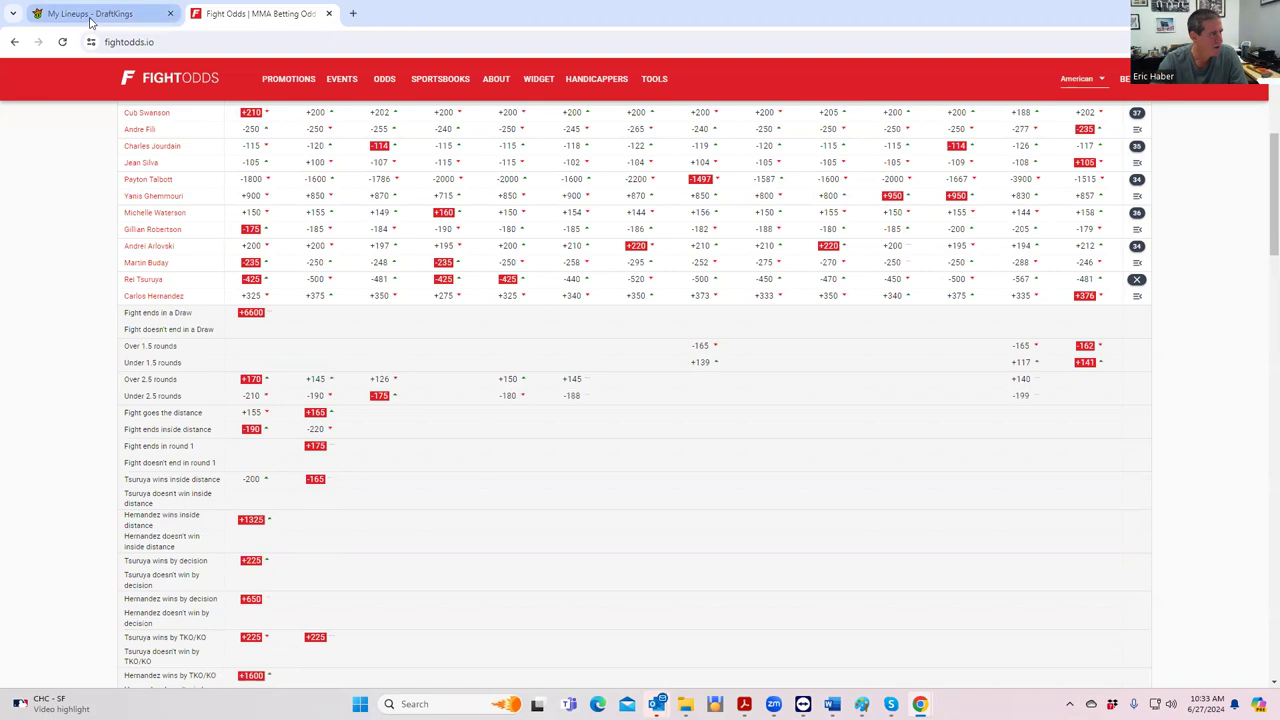
Step: Clear the DraftKings lineup and add R. Tsuruya and R. Simon, leaving $31,800 in salary
left_click(88, 14)
left_click(703, 553)
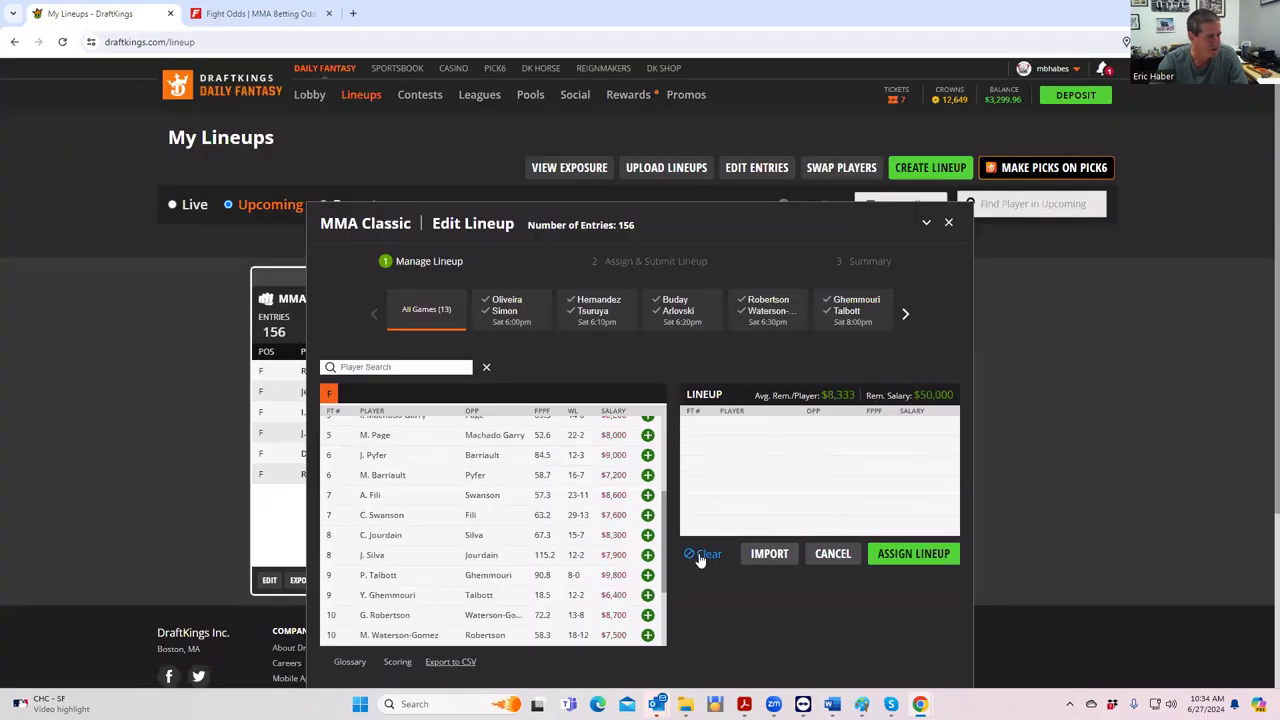
left_click_drag(668, 550, 657, 641)
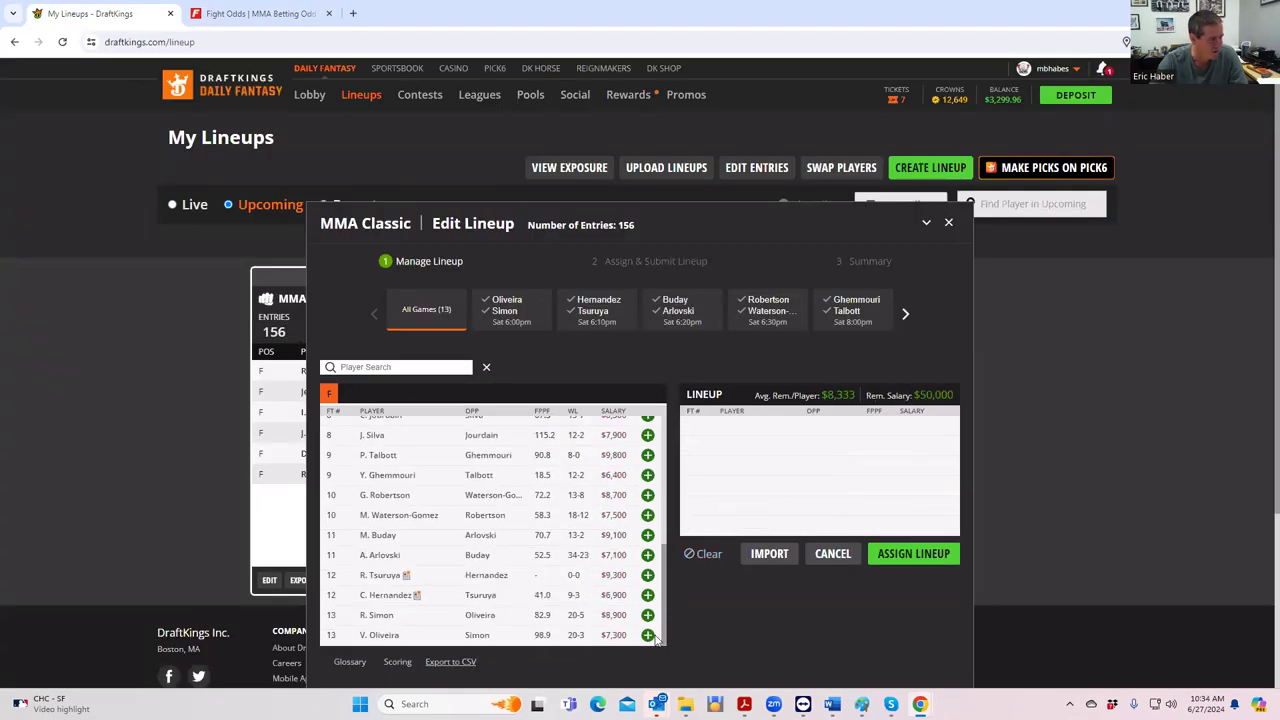
left_click(648, 575)
left_click(648, 617)
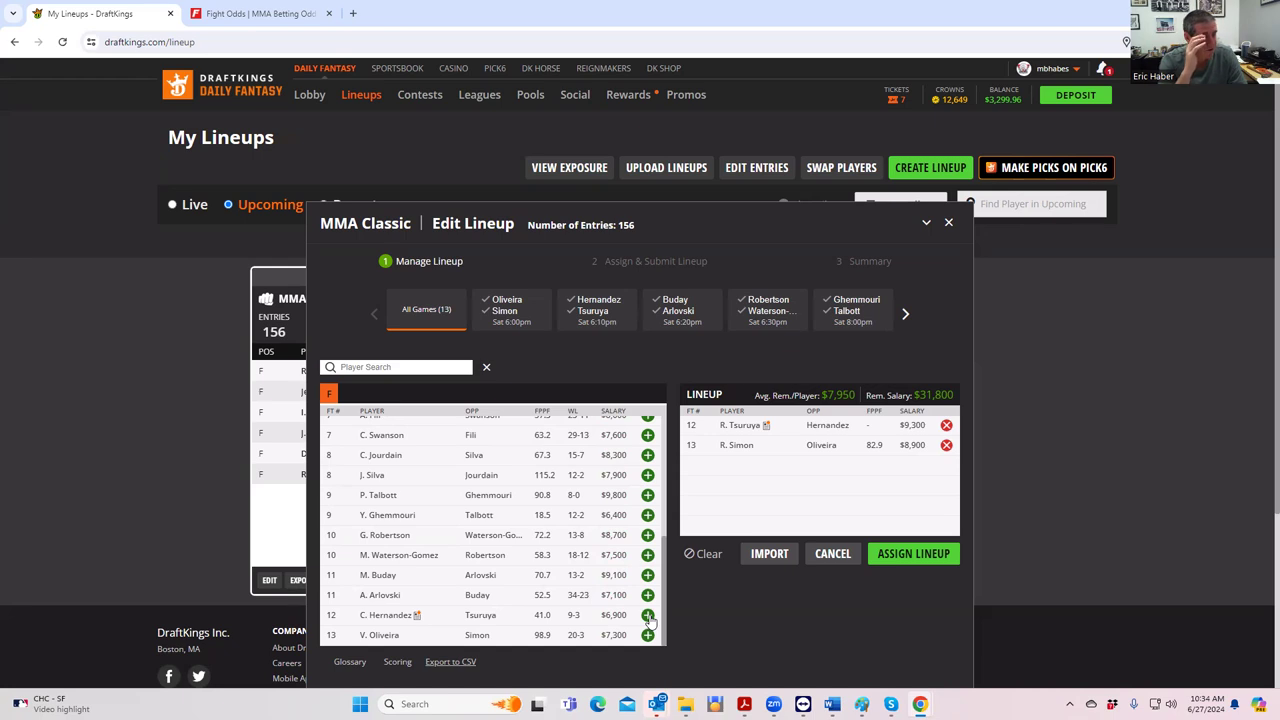
left_click(265, 14)
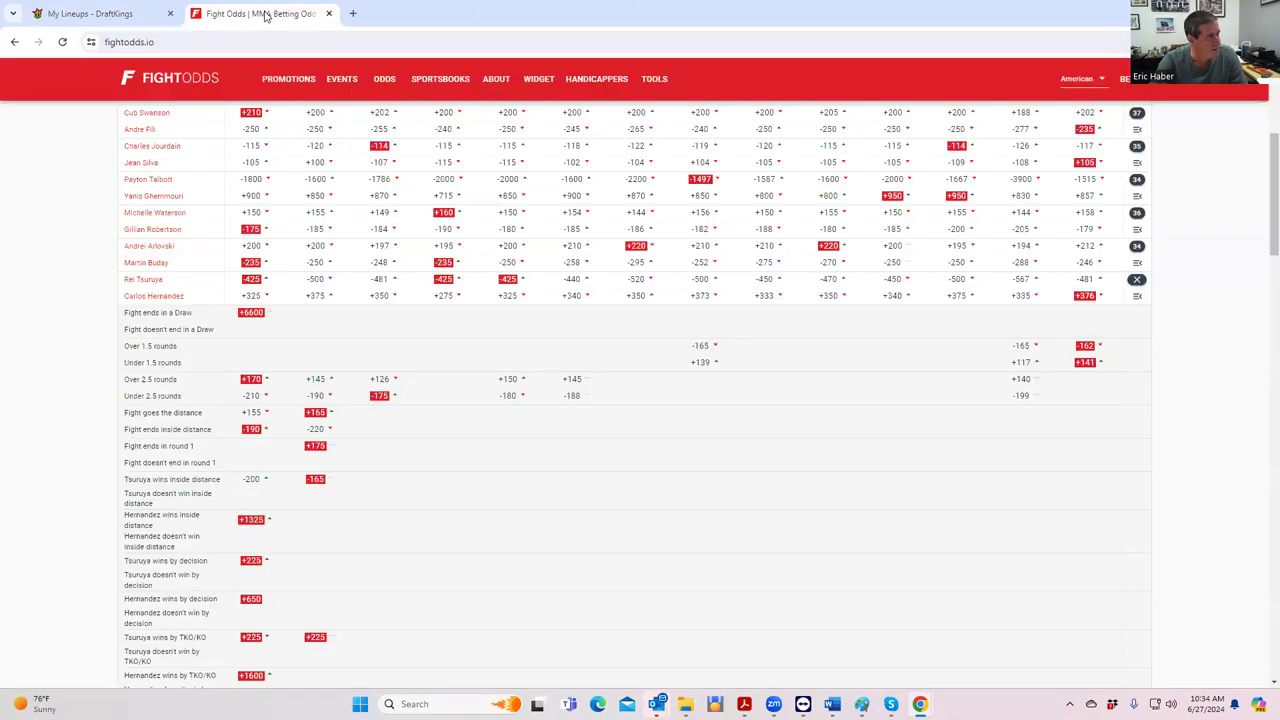
Step: Reopen and scroll the Tsuruya vs. Hernandez props, then collapse them back to the moneyline table
left_click(1140, 283)
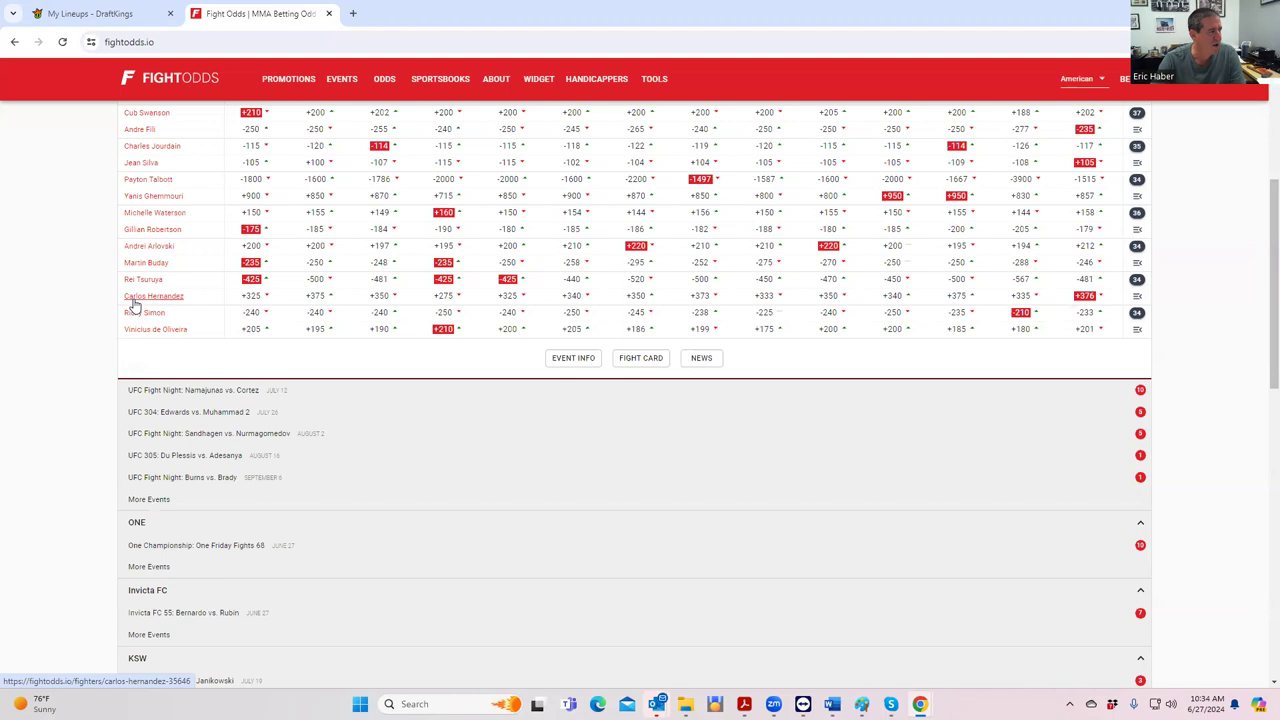
left_click(1138, 281)
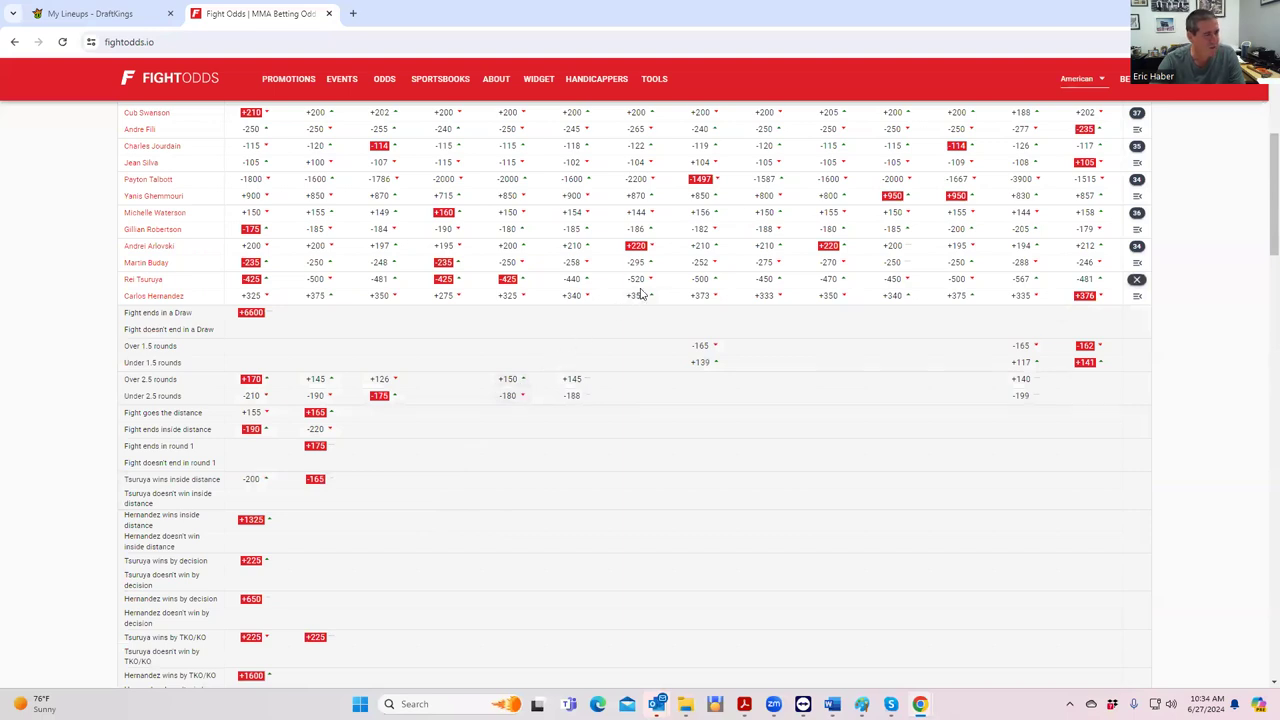
scroll(403, 463, "down", 1)
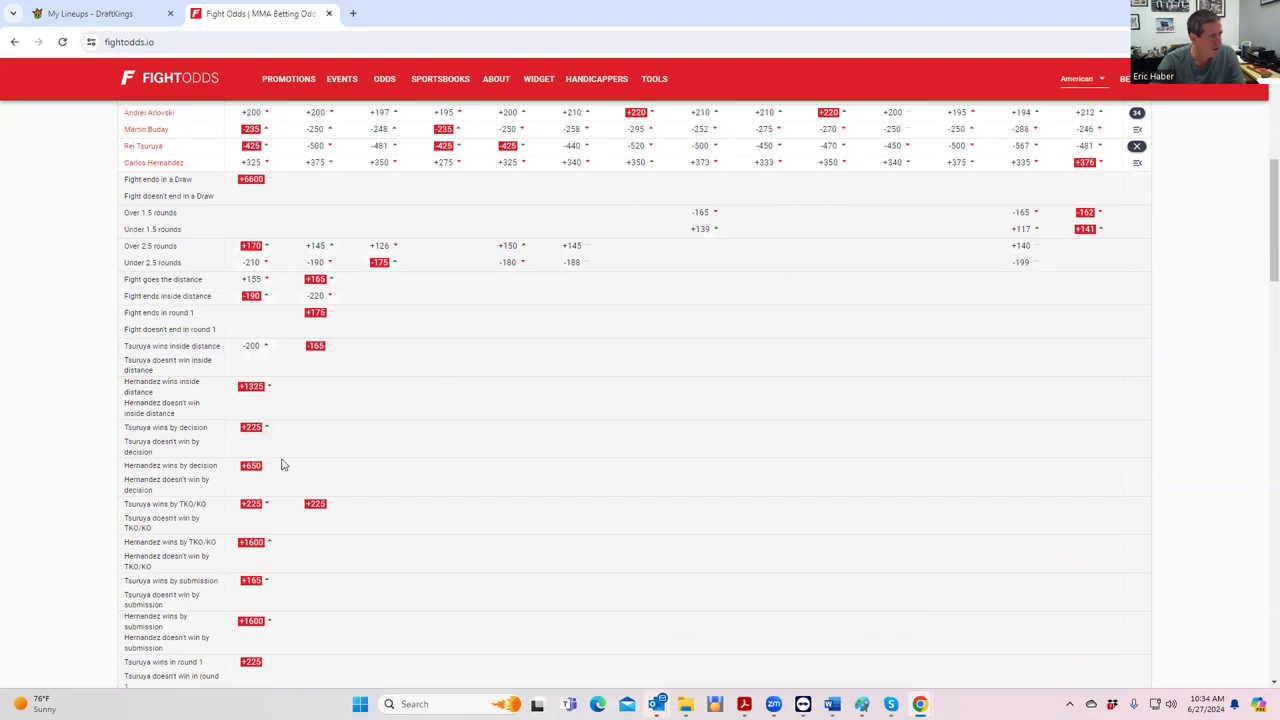
scroll(288, 476, "down", 1)
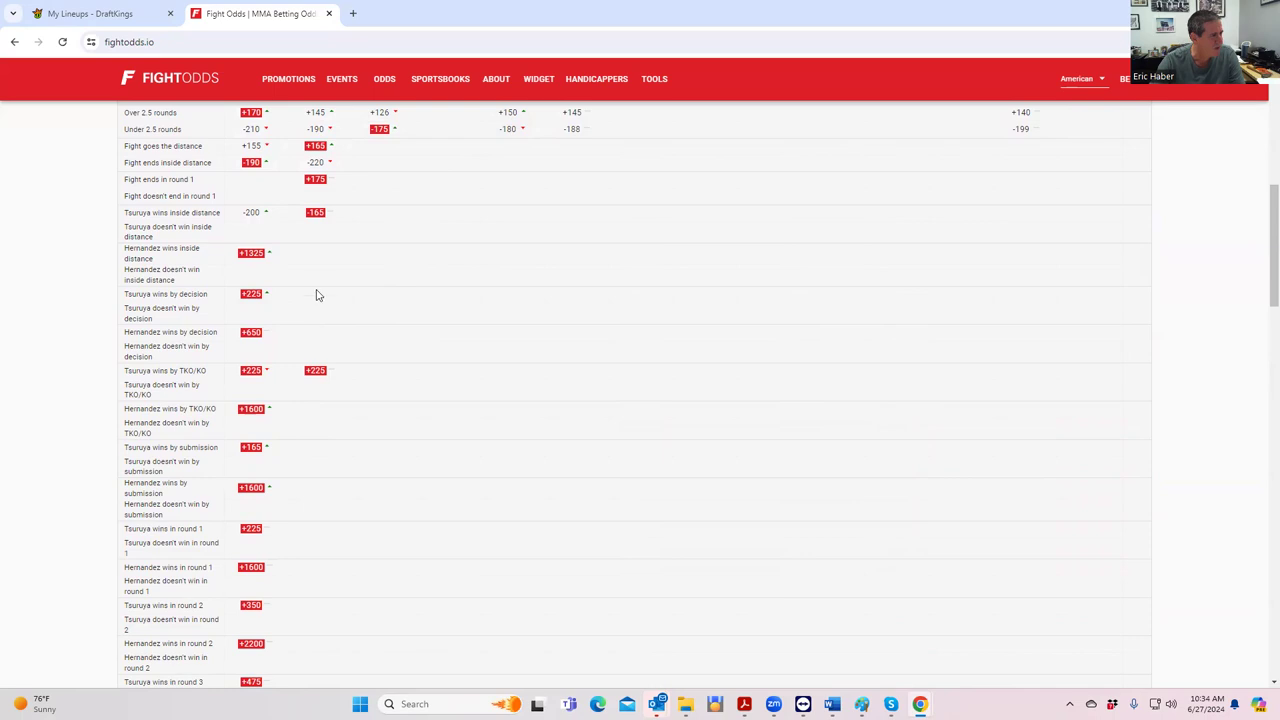
scroll(563, 235, "up", 2)
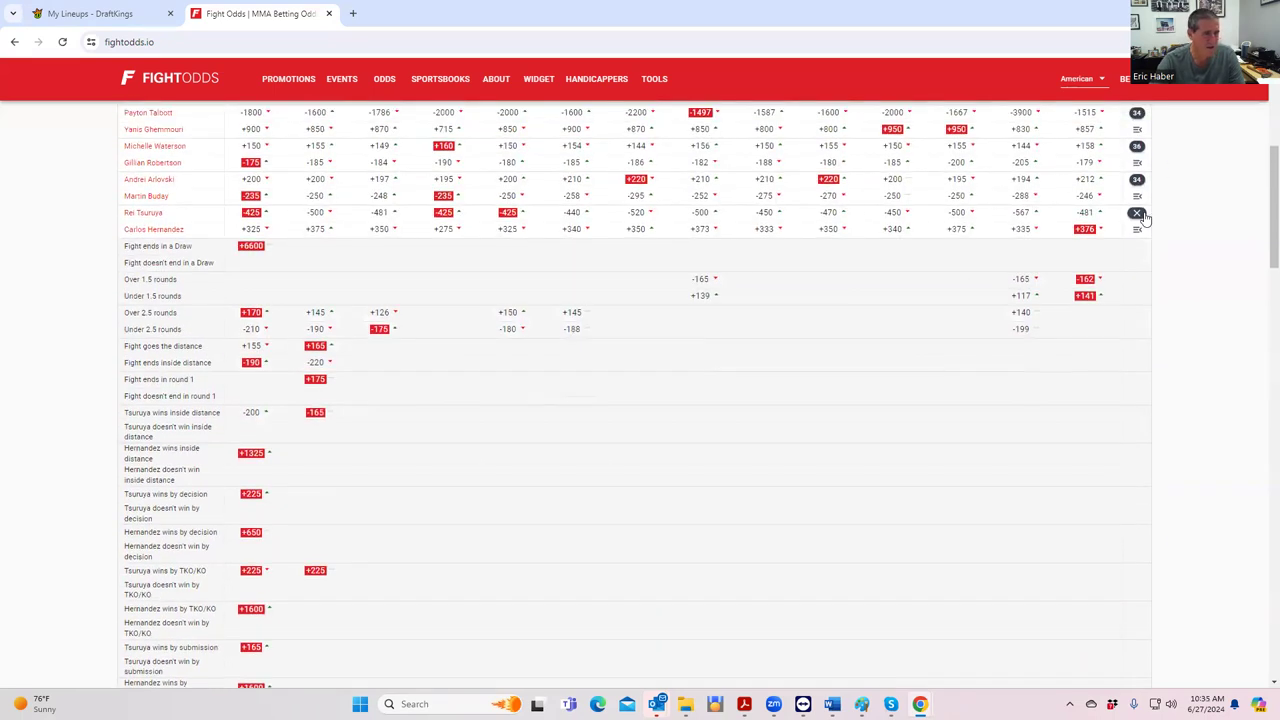
left_click(1137, 212)
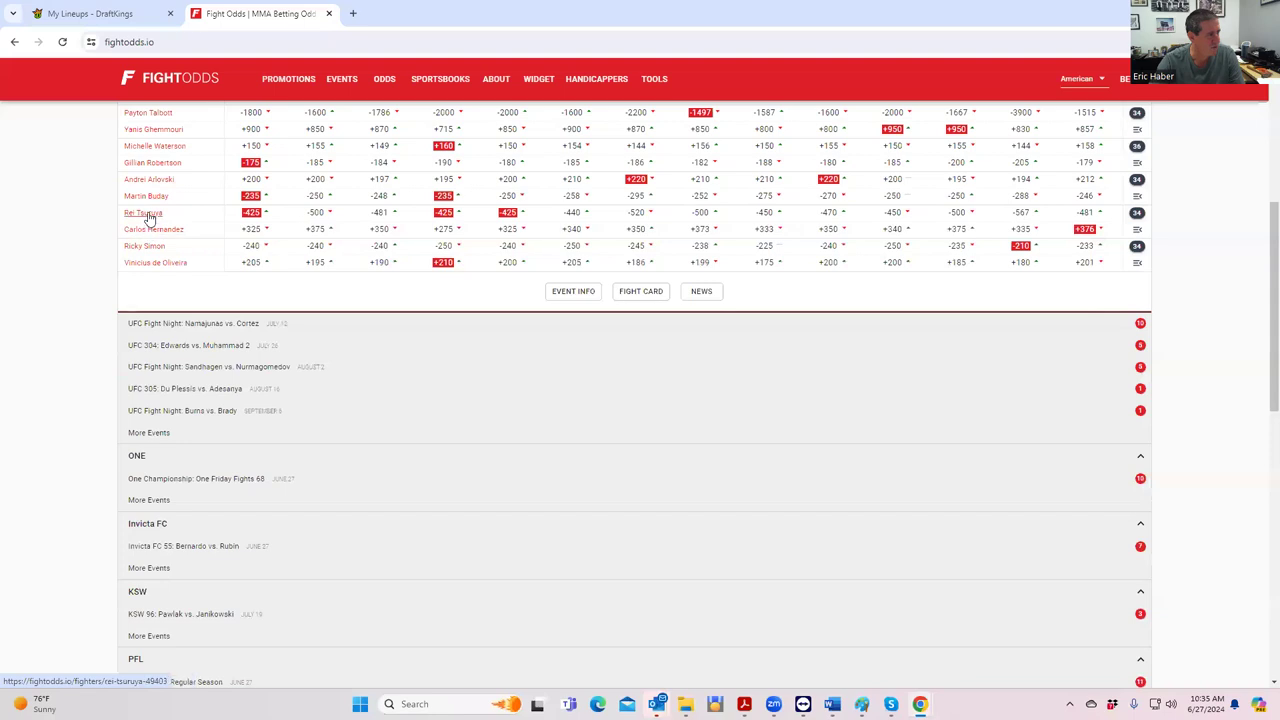
scroll(350, 260, "up", 1)
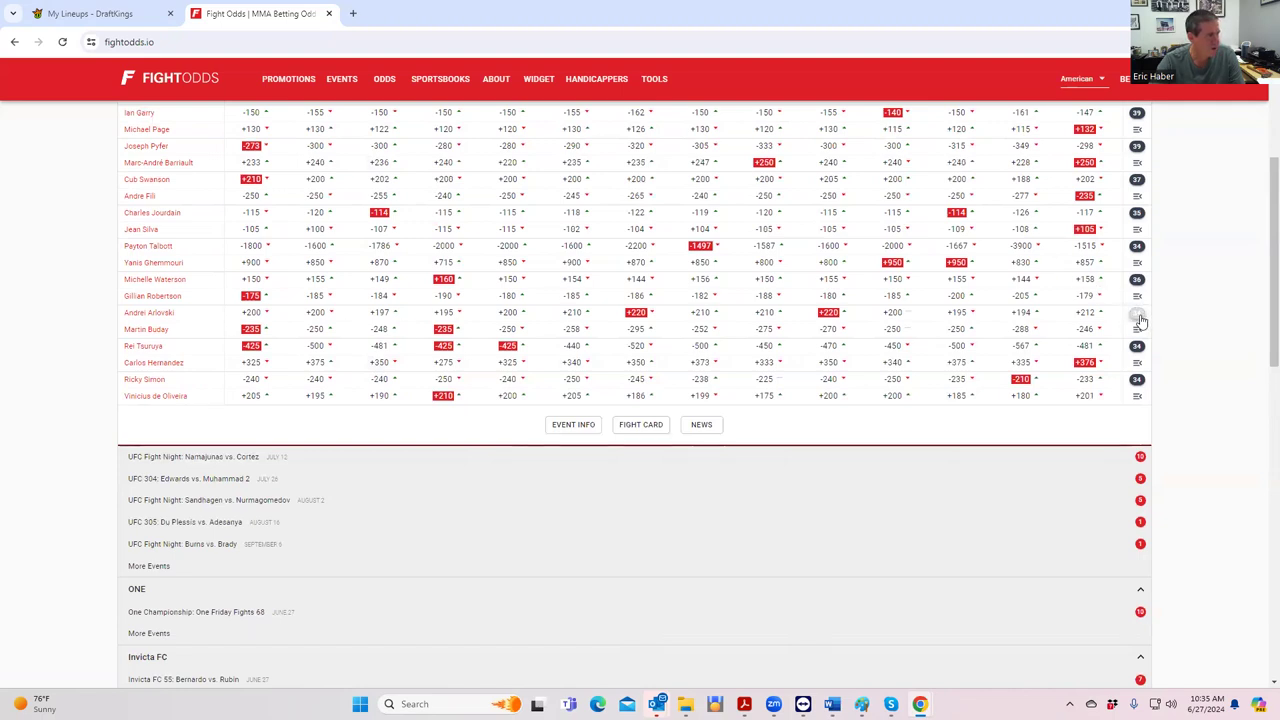
Step: In DraftKings, open A. Arlovski's player card showing his $7,100 salary and 34-23 record
left_click(118, 14)
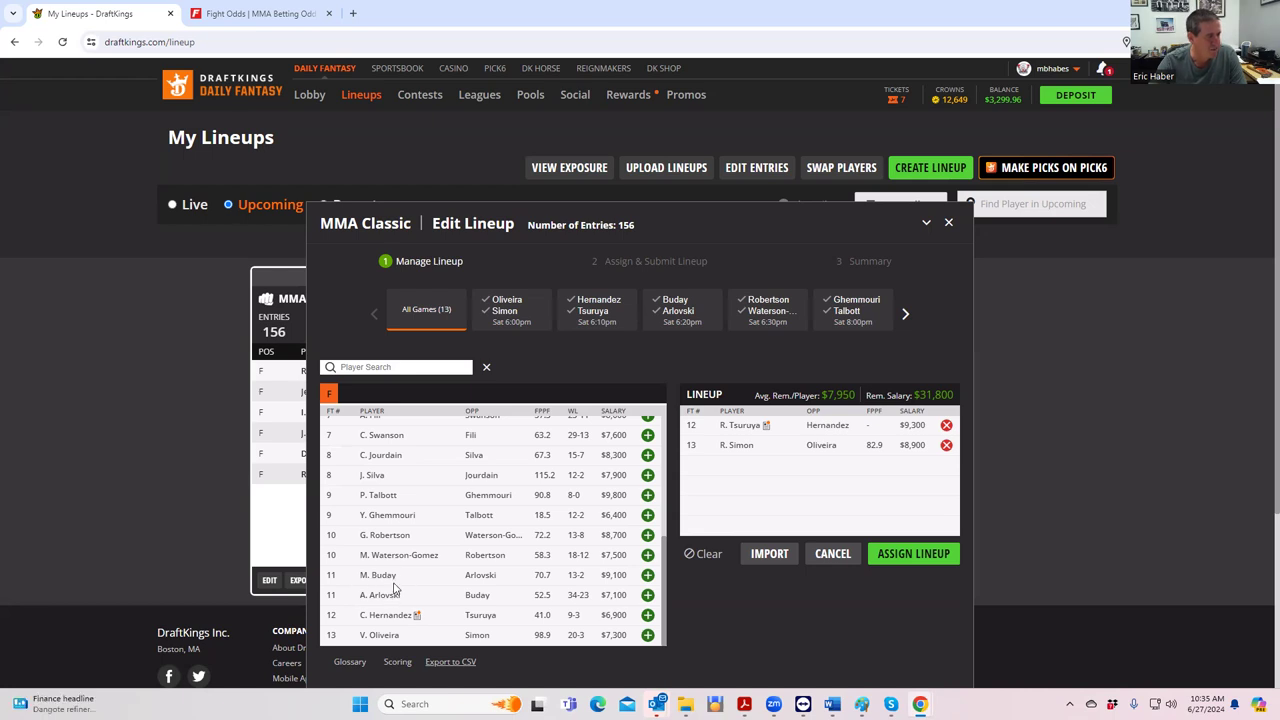
left_click(380, 595)
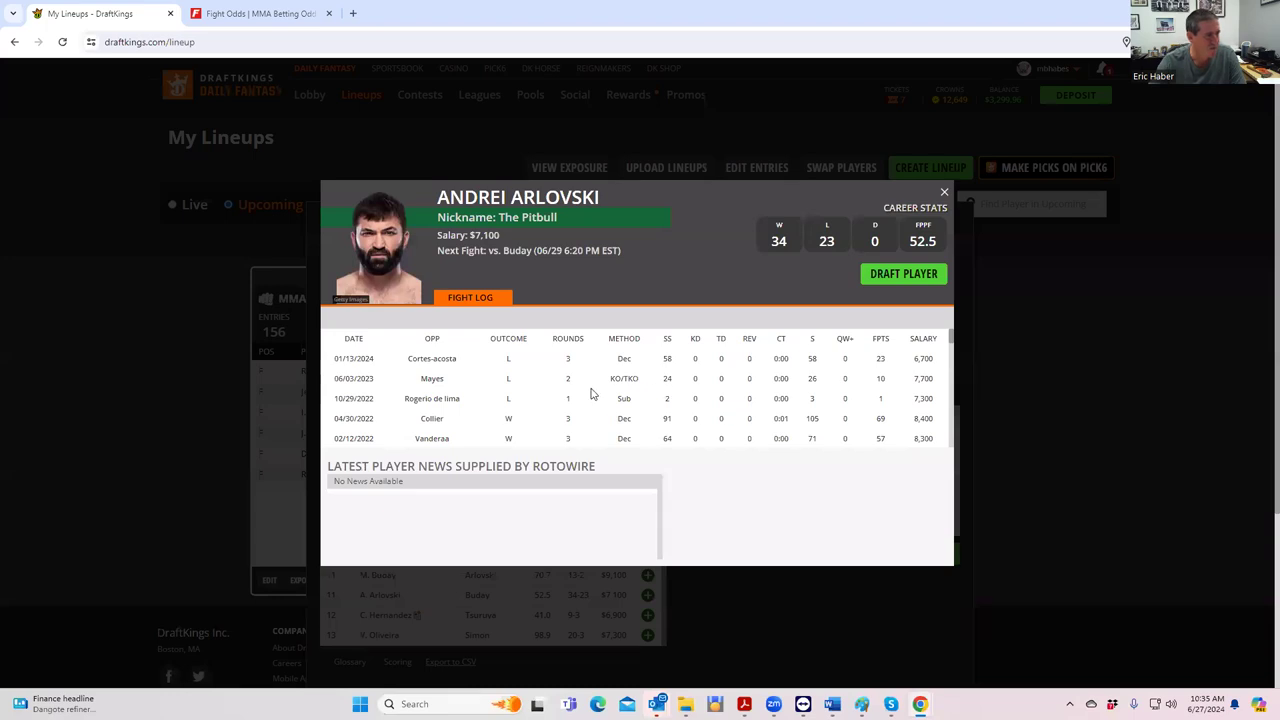
Step: Scroll Arlovski's fight log back to his 2019–2021 wins over Sherman, Boser and Lins
scroll(630, 400, "down", 3)
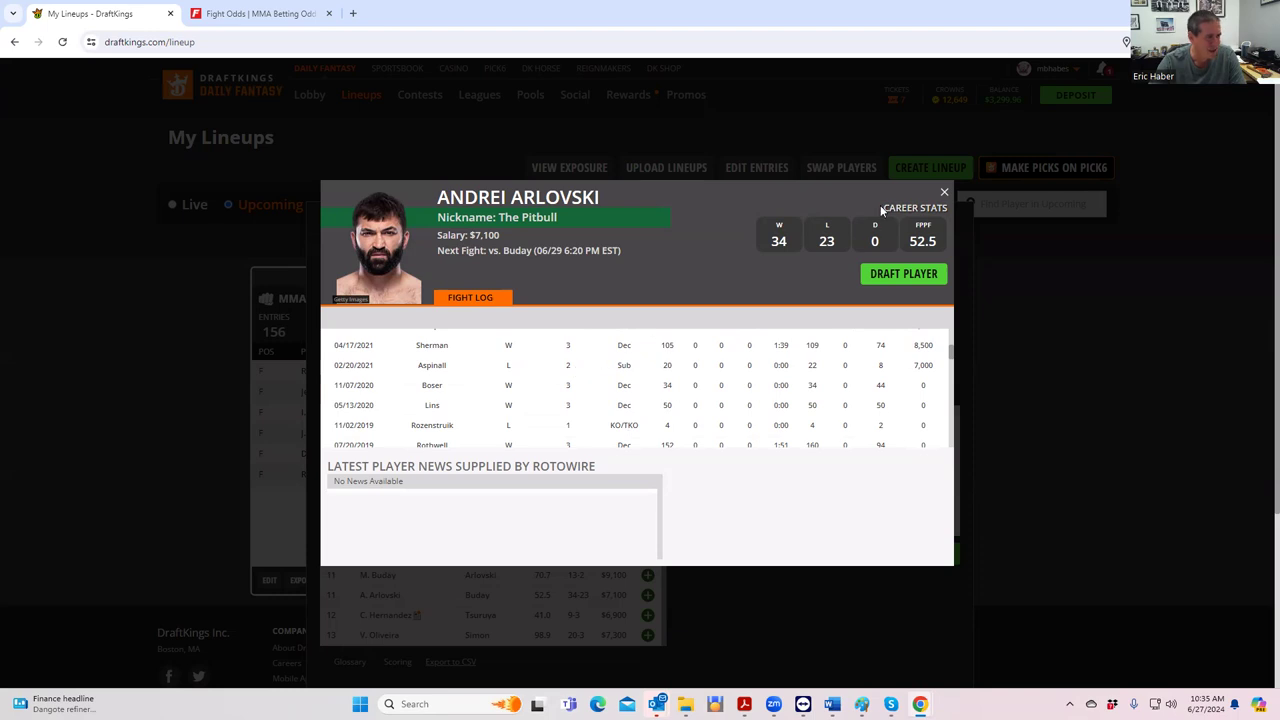
Step: Close Arlovski's card and check his roughly +200 moneyline against Buday on FightOdds.io
left_click(945, 192)
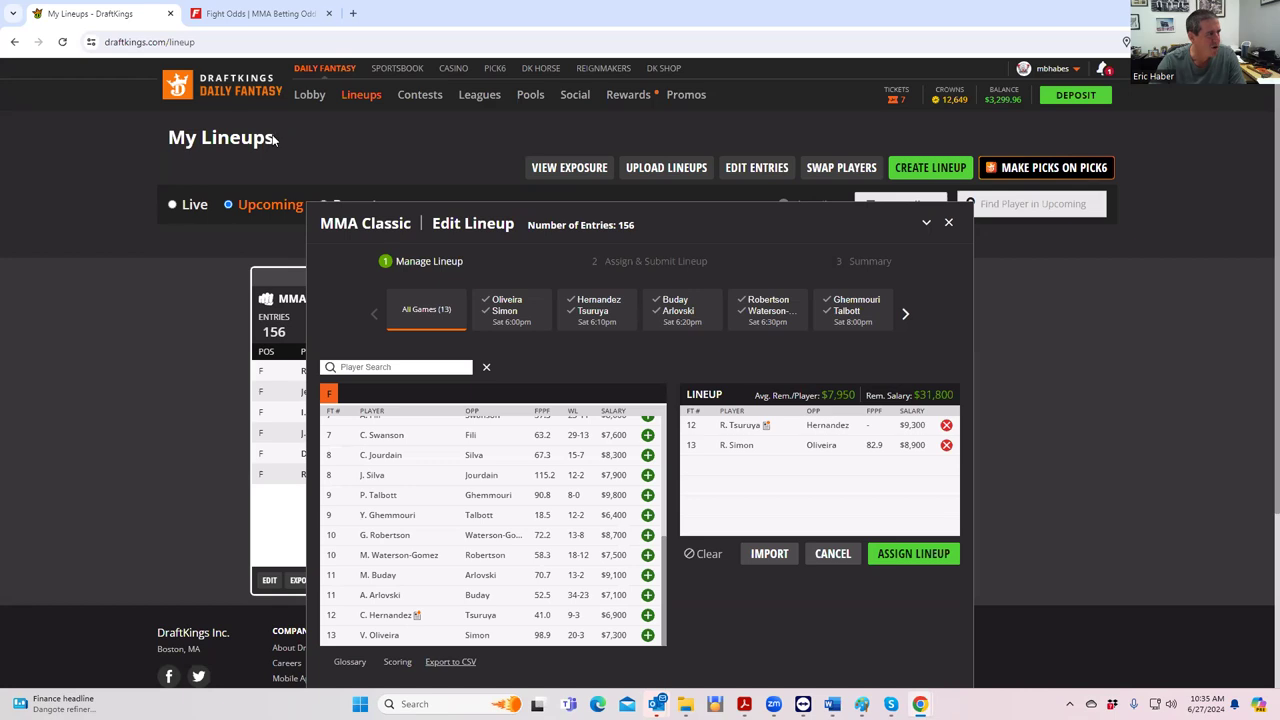
left_click(262, 14)
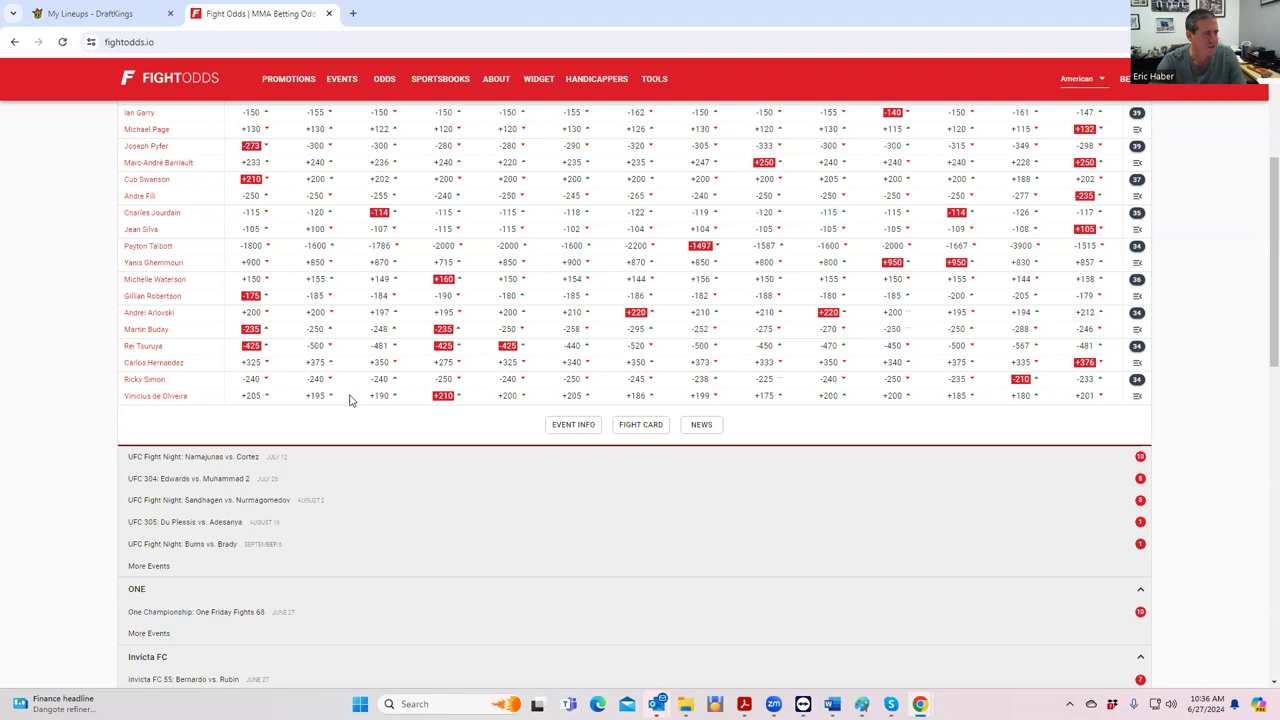
left_click(1137, 314)
scroll(429, 477, "down", 2)
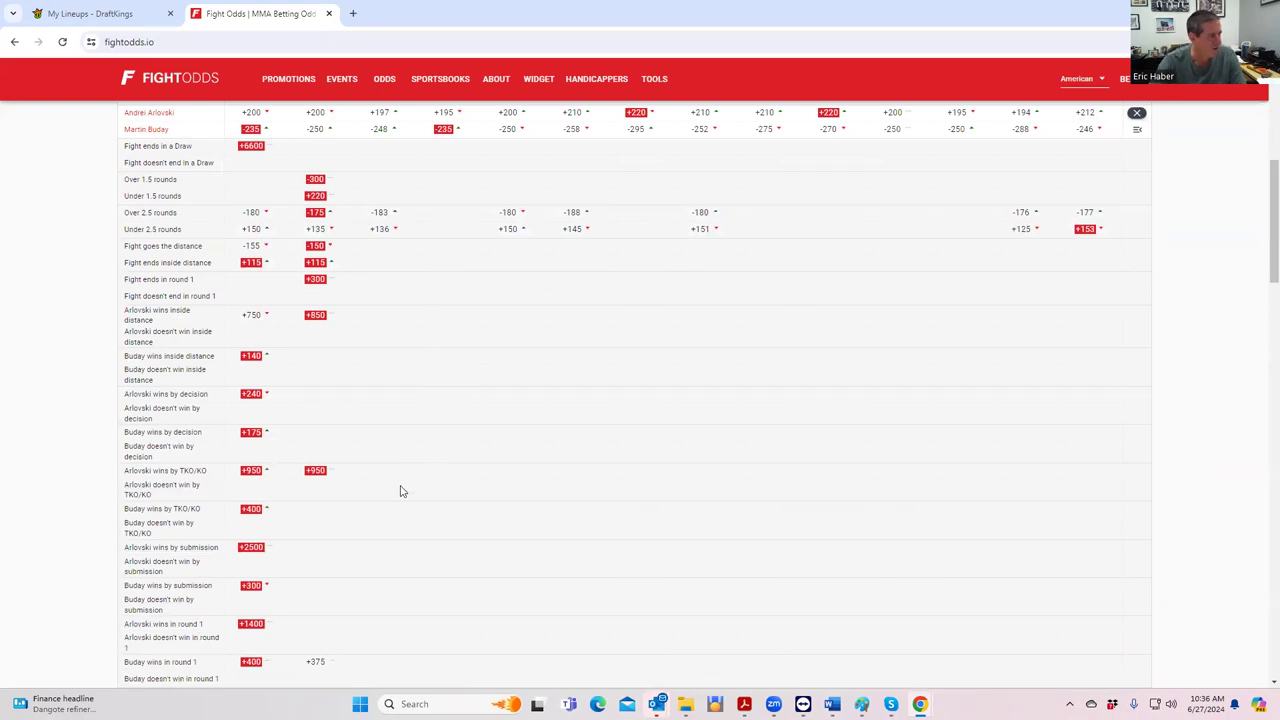
scroll(397, 493, "down", 1)
scroll(335, 518, "down", 1)
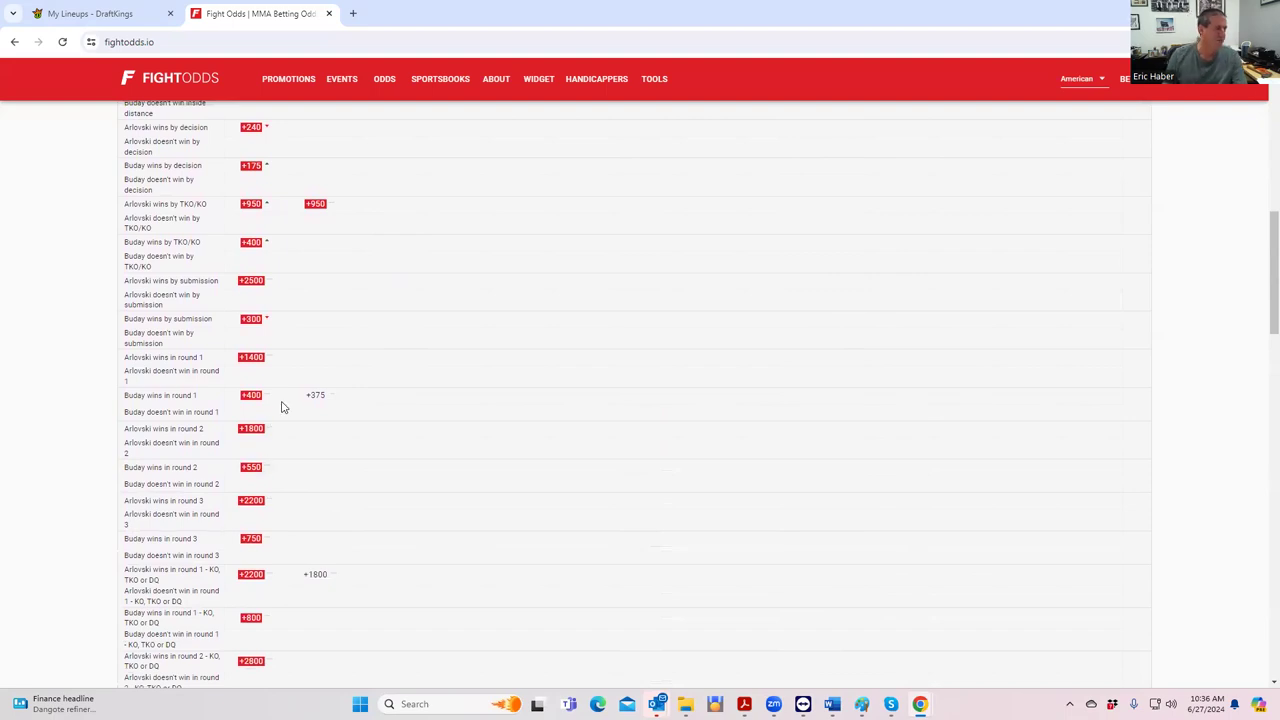
scroll(296, 362, "up", 1)
scroll(294, 329, "up", 2)
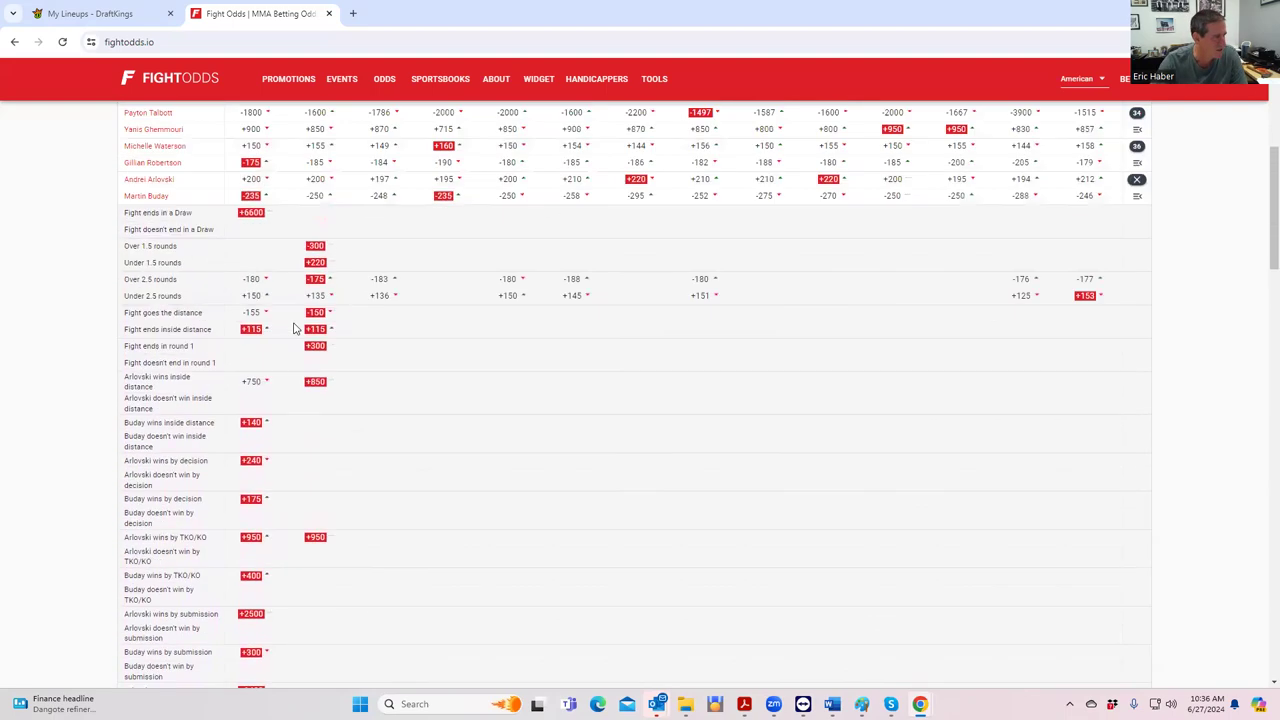
left_click(1136, 180)
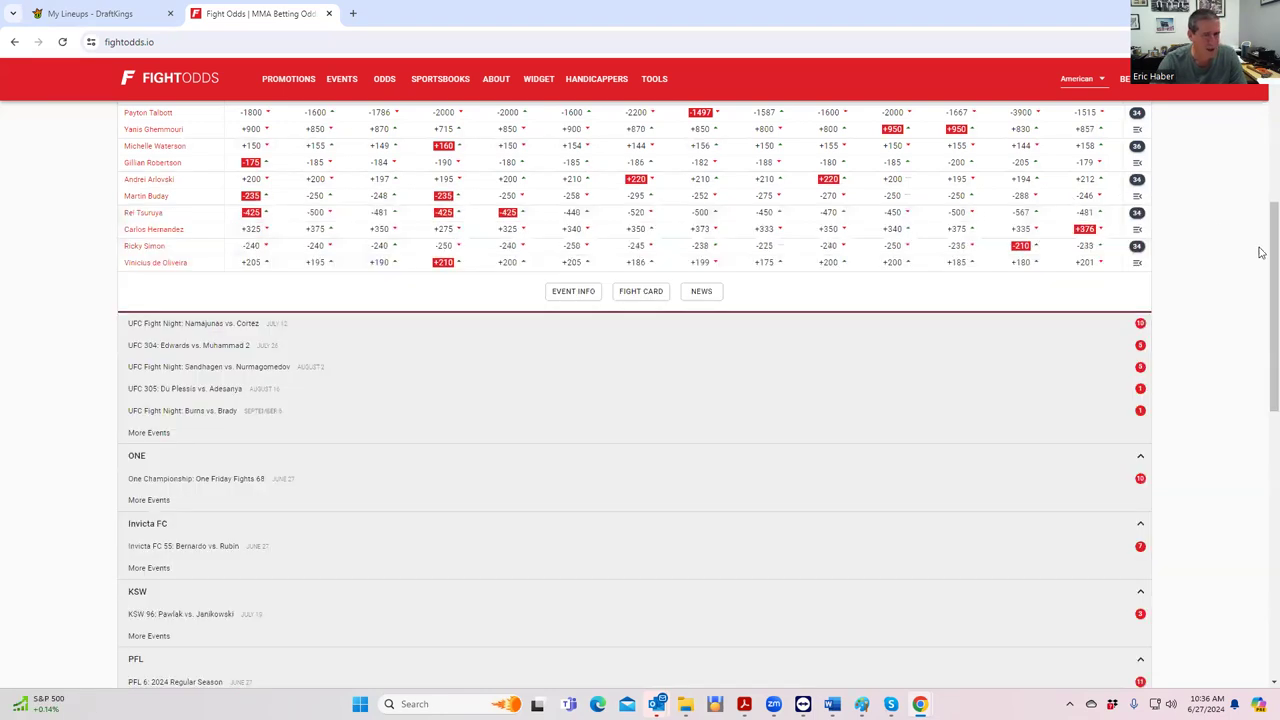
left_click_drag(1260, 252, 1260, 205)
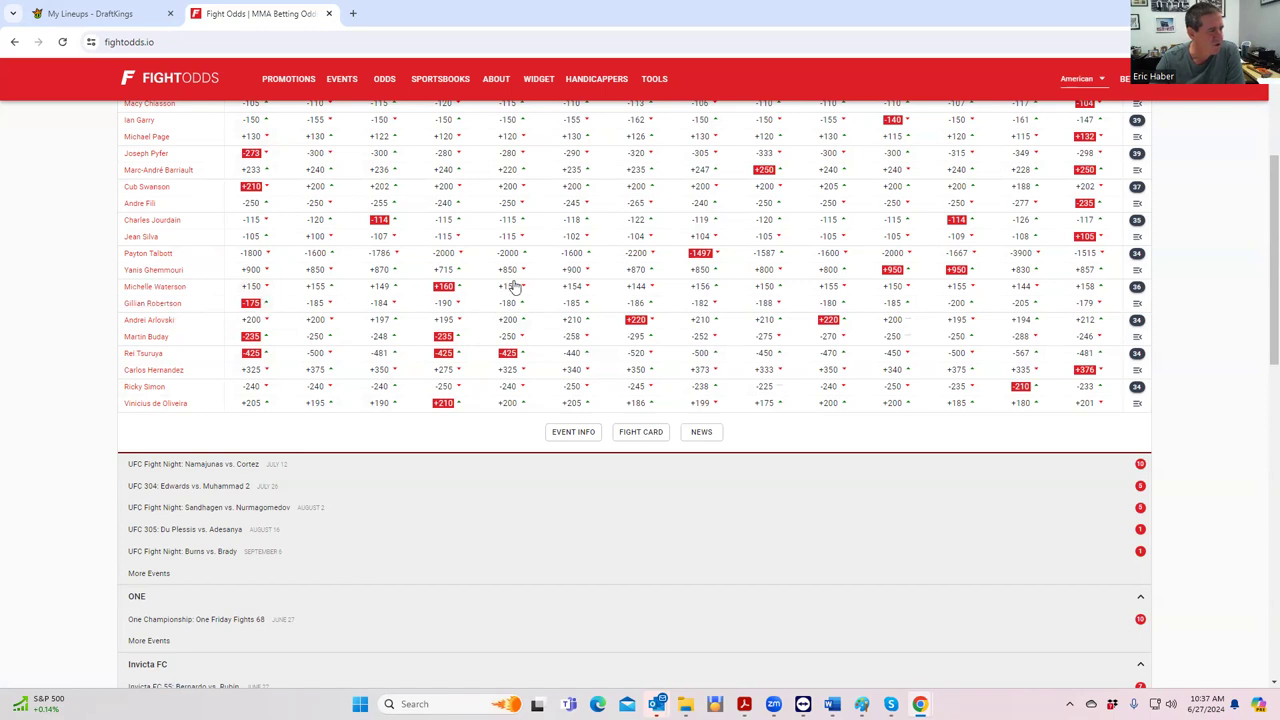
Step: Expand and scroll through the Waterson vs. Robertson prop odds, then return to the DraftKings lineup editor
left_click(110, 14)
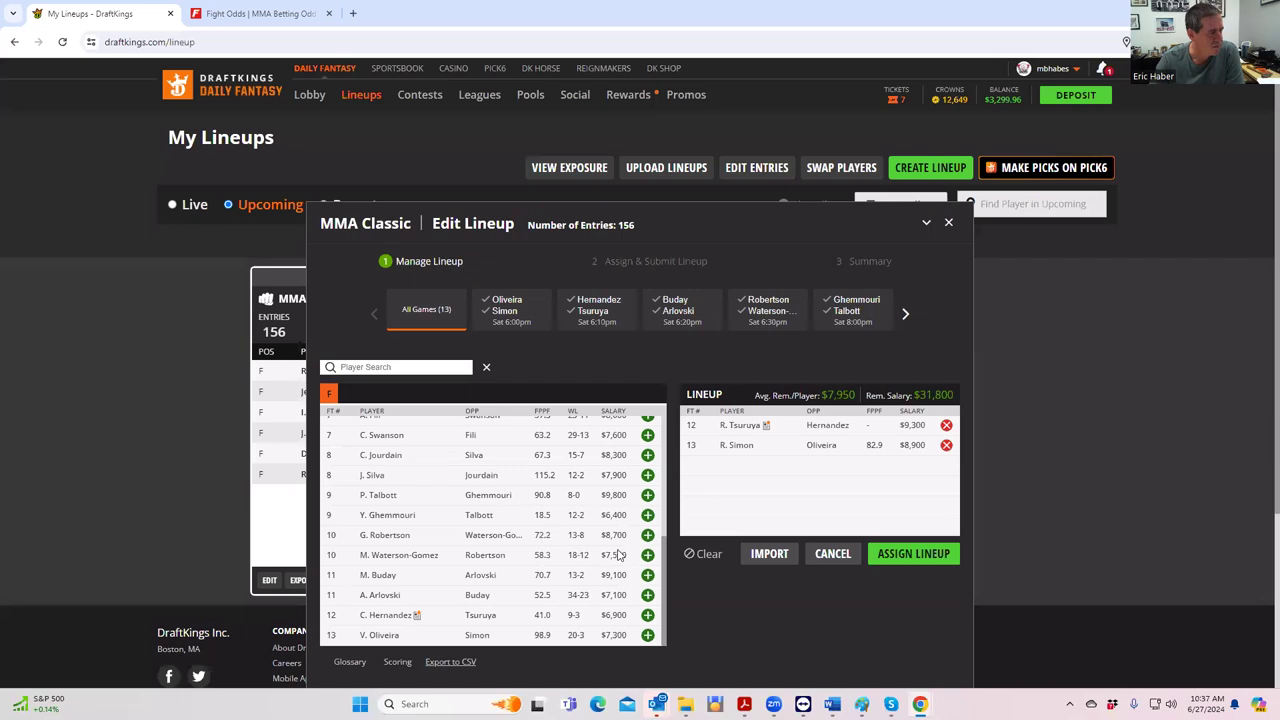
left_click(260, 14)
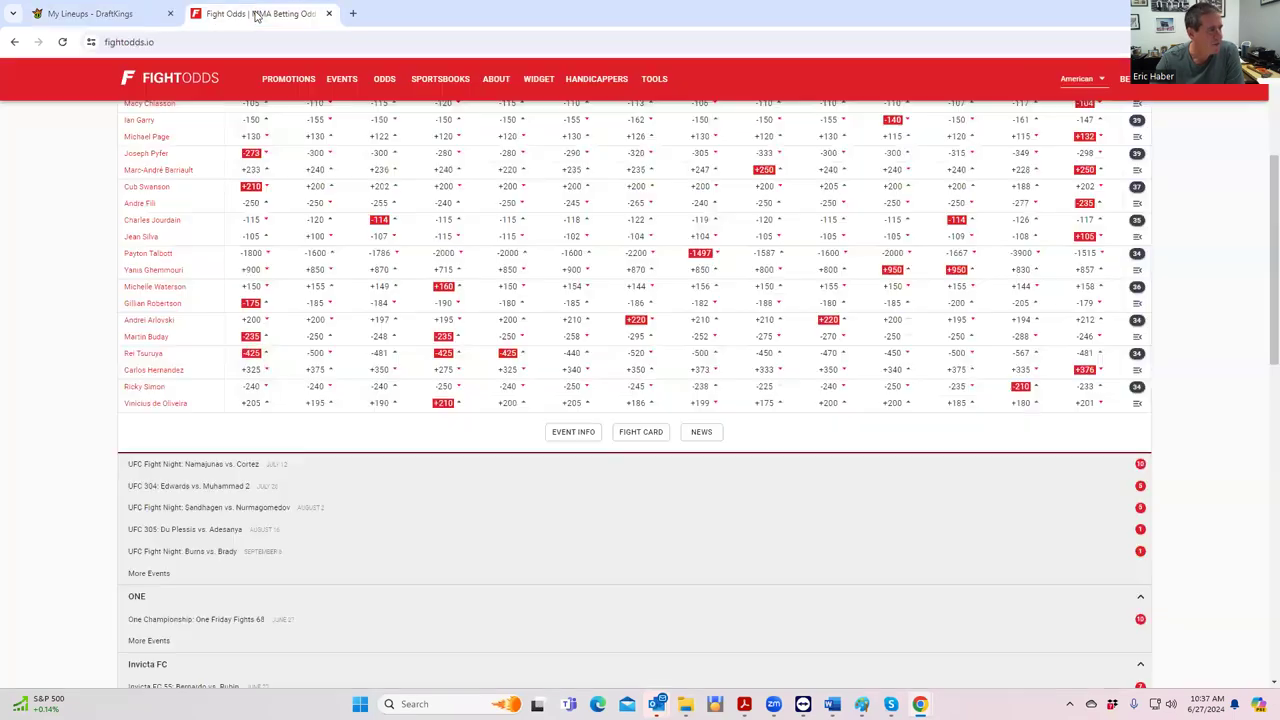
left_click(1137, 286)
scroll(493, 459, "down", 2)
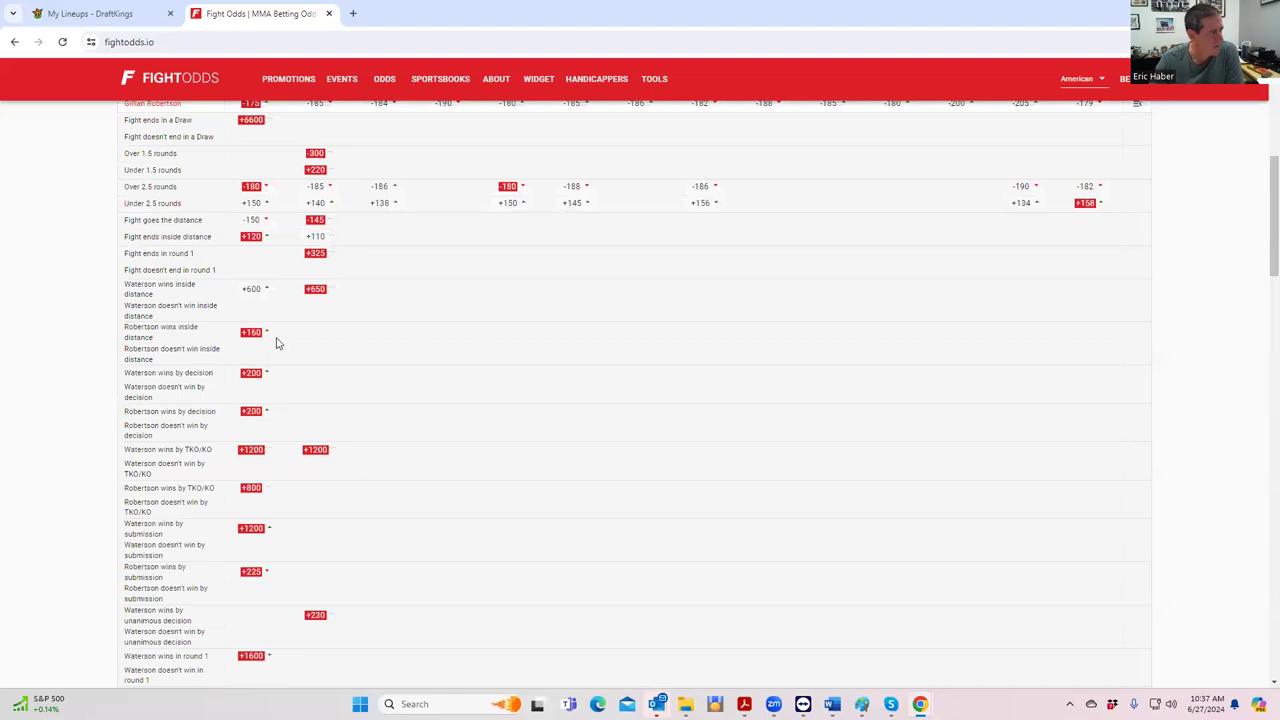
scroll(521, 311, "up", 2)
scroll(521, 311, "up", 1)
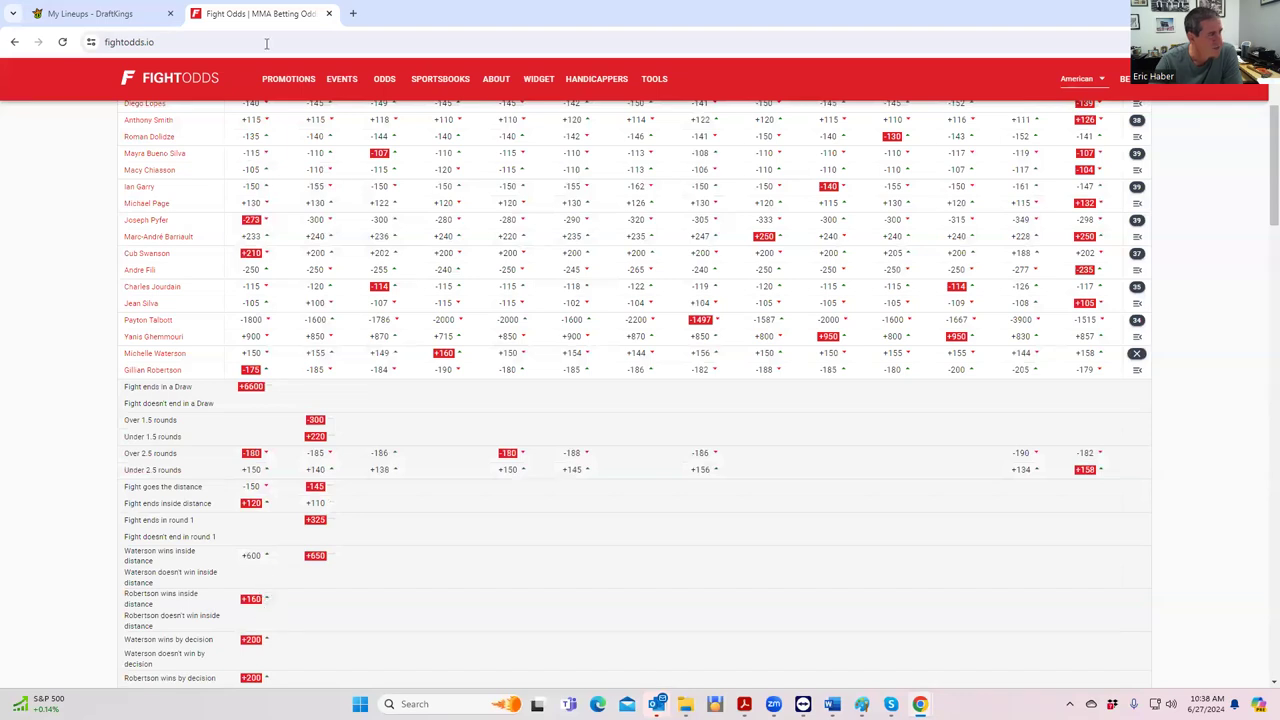
left_click(102, 13)
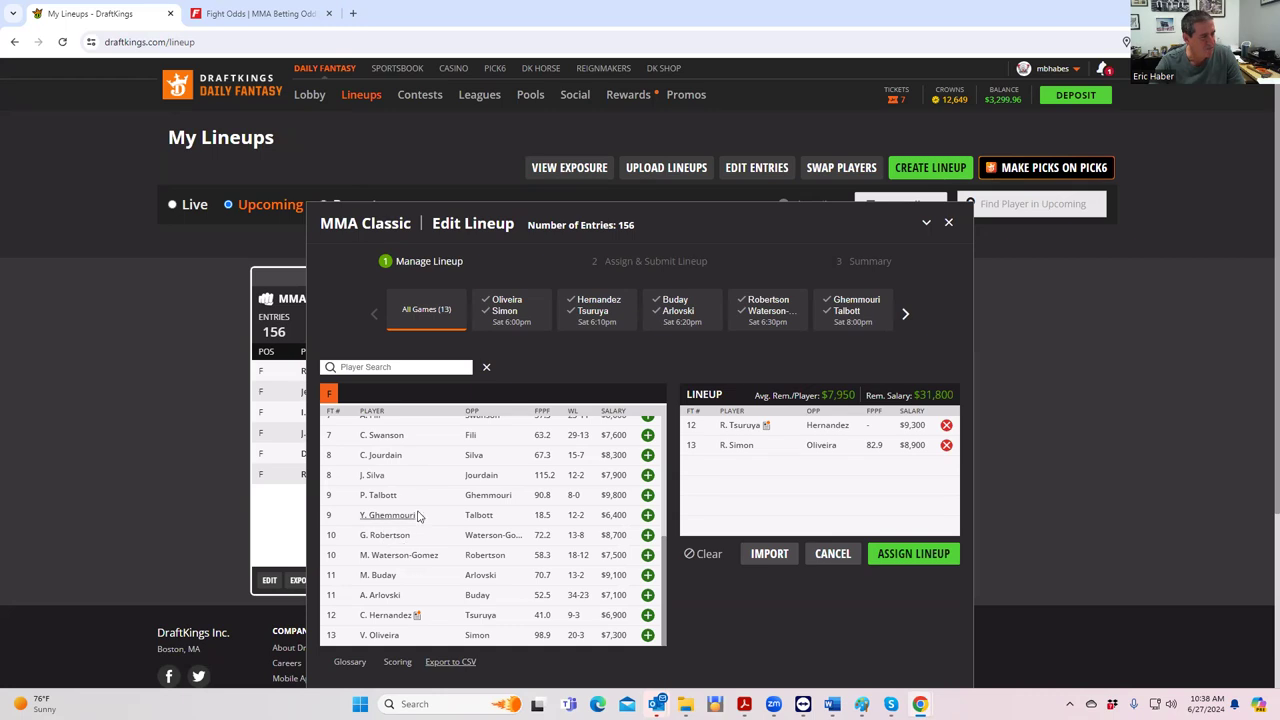
left_click(255, 13)
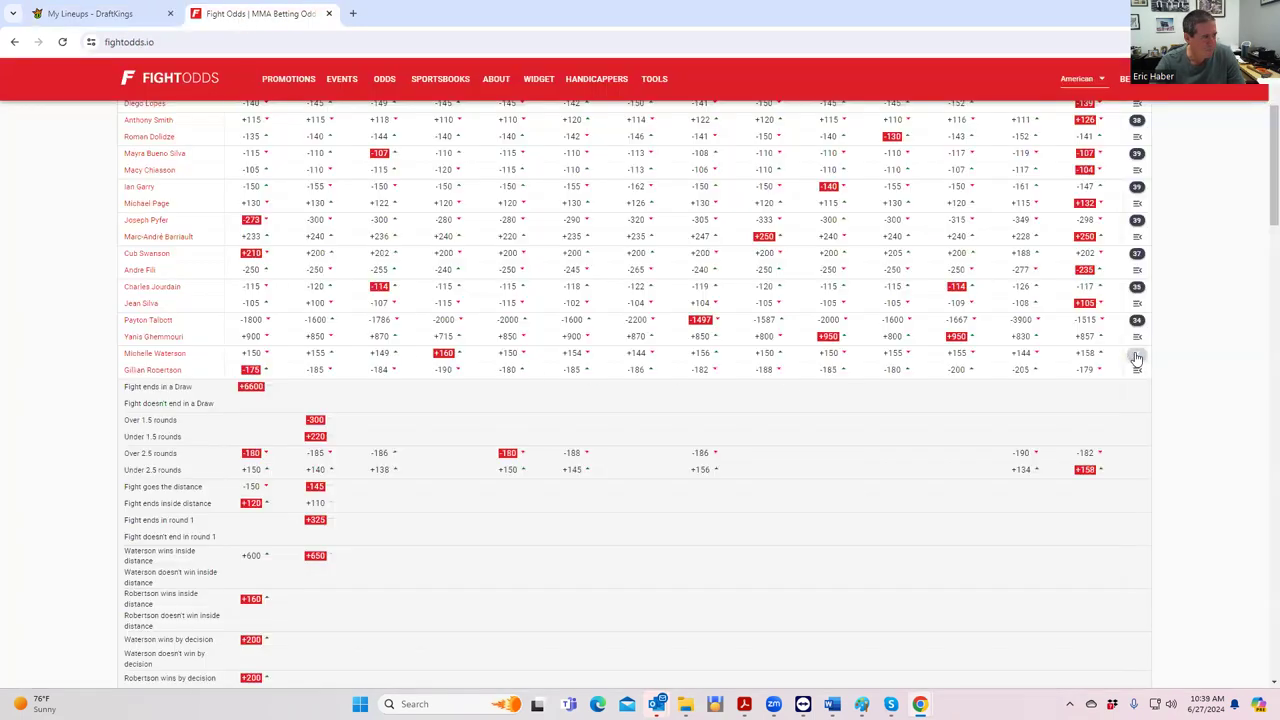
left_click(1137, 353)
left_click(148, 354)
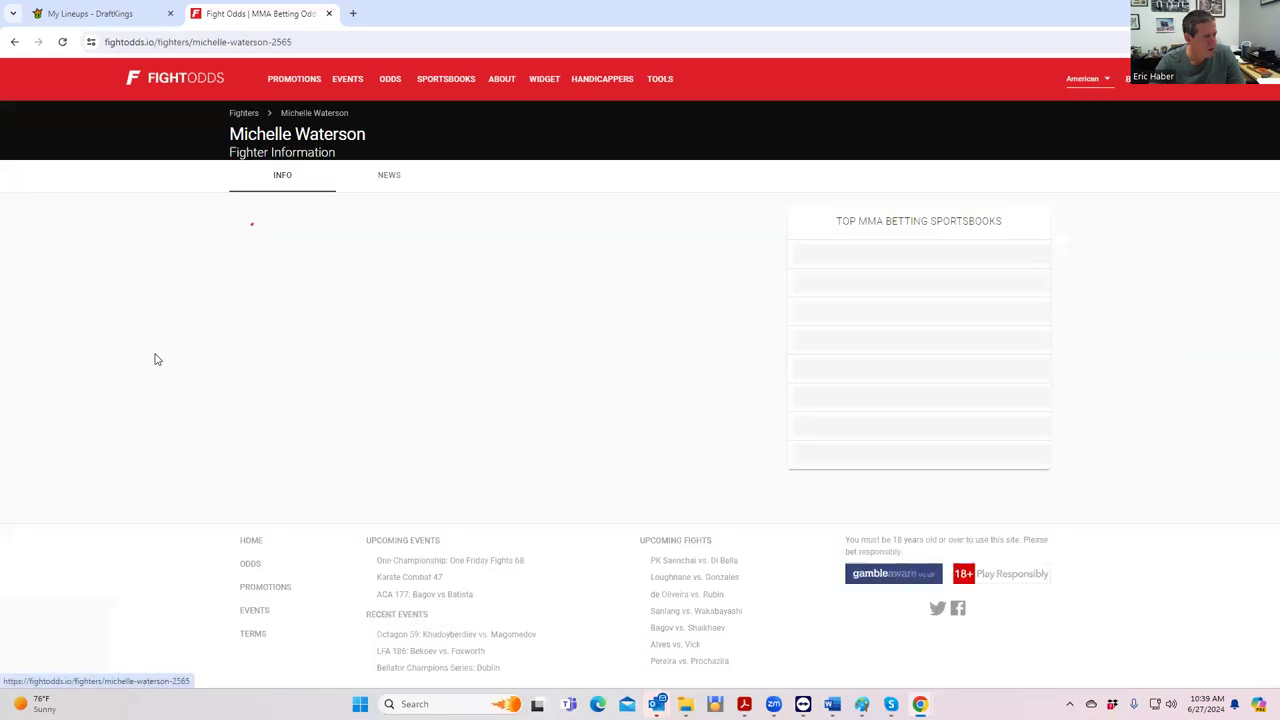
left_click(14, 42)
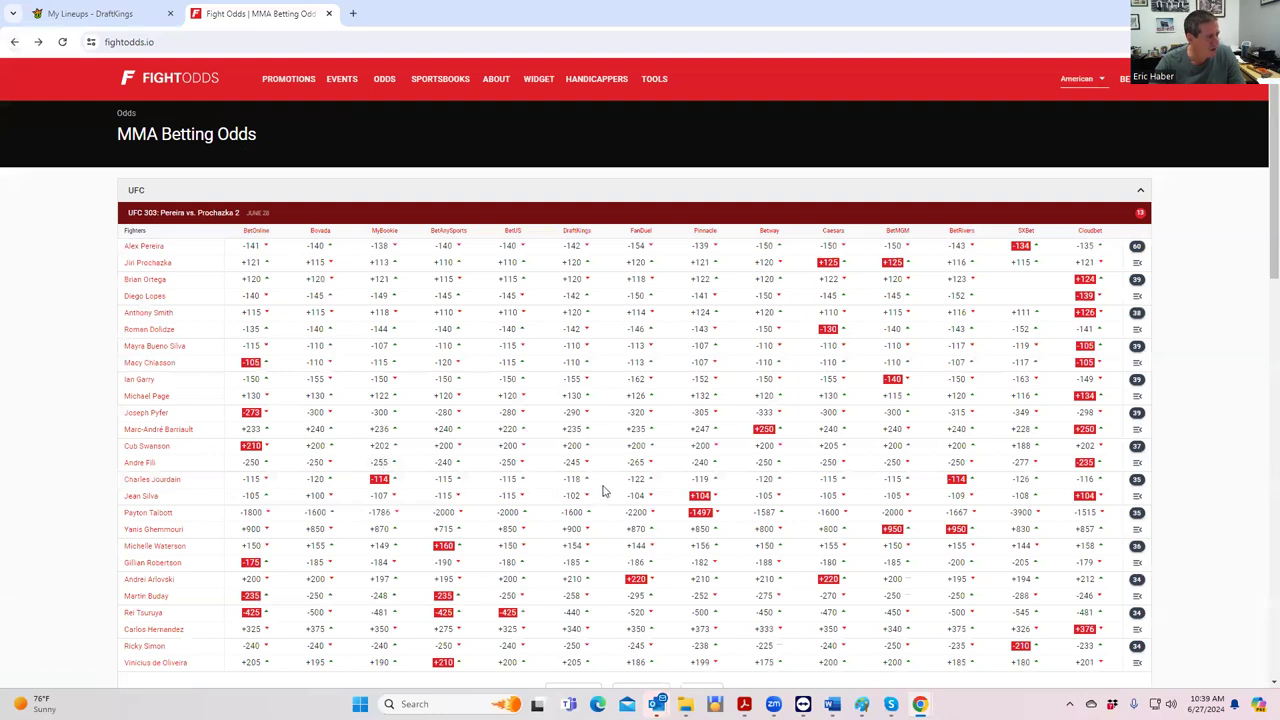
left_click(155, 548)
scroll(593, 471, "down", 3)
scroll(491, 354, "up", 3)
left_click(13, 42)
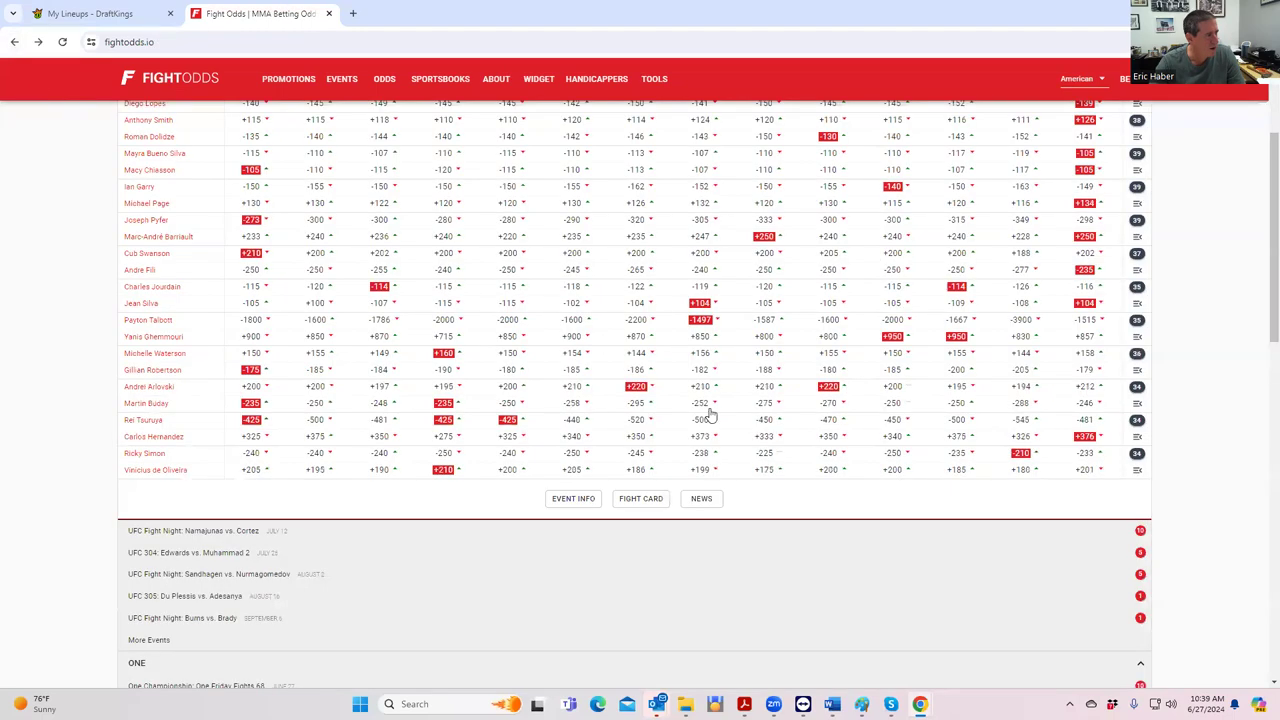
left_click(1137, 355)
scroll(277, 560, "down", 3)
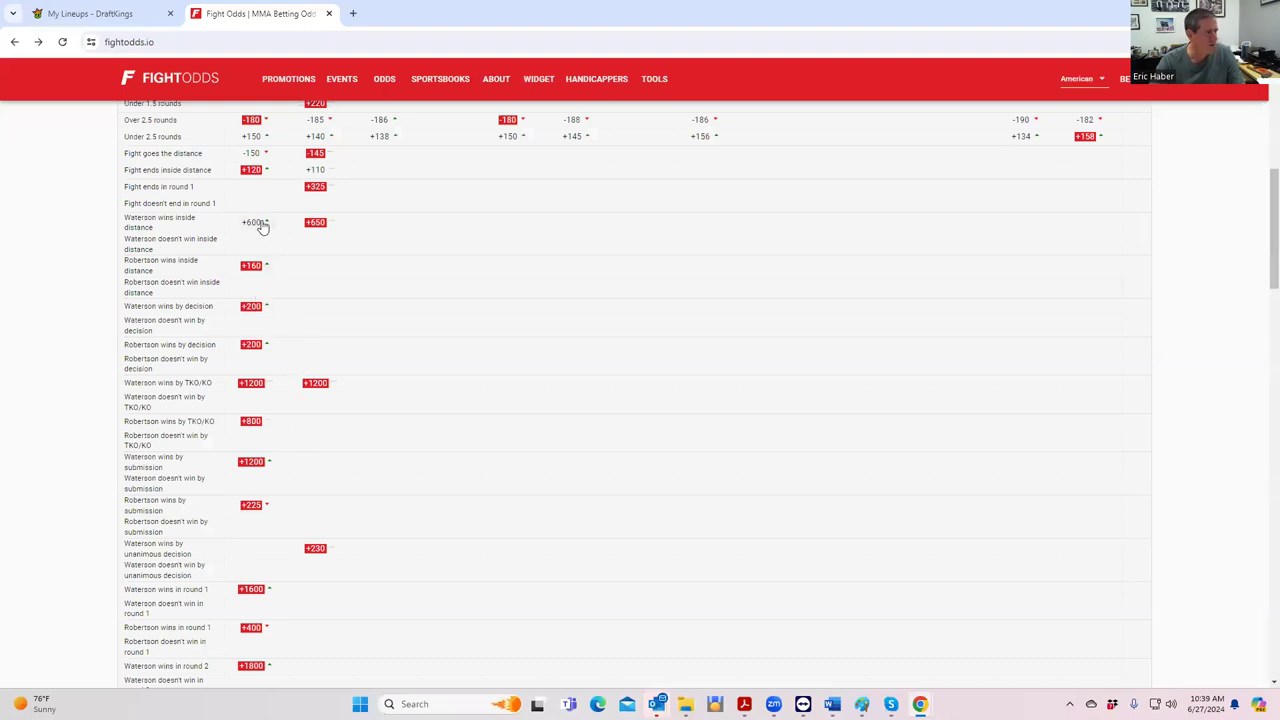
left_click(125, 24)
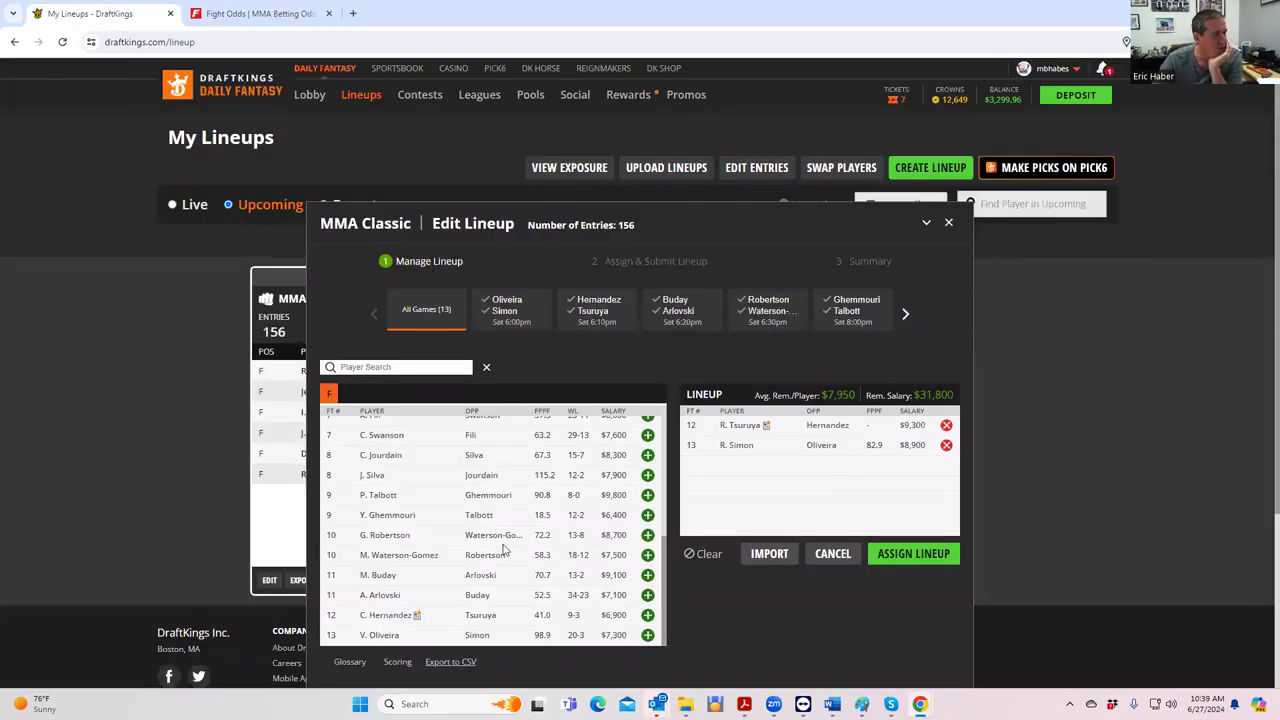
Step: Add G. Robertson to the lineup, leaving $23,100, then glance at Yanis Ghemmouri's player card
left_click(647, 535)
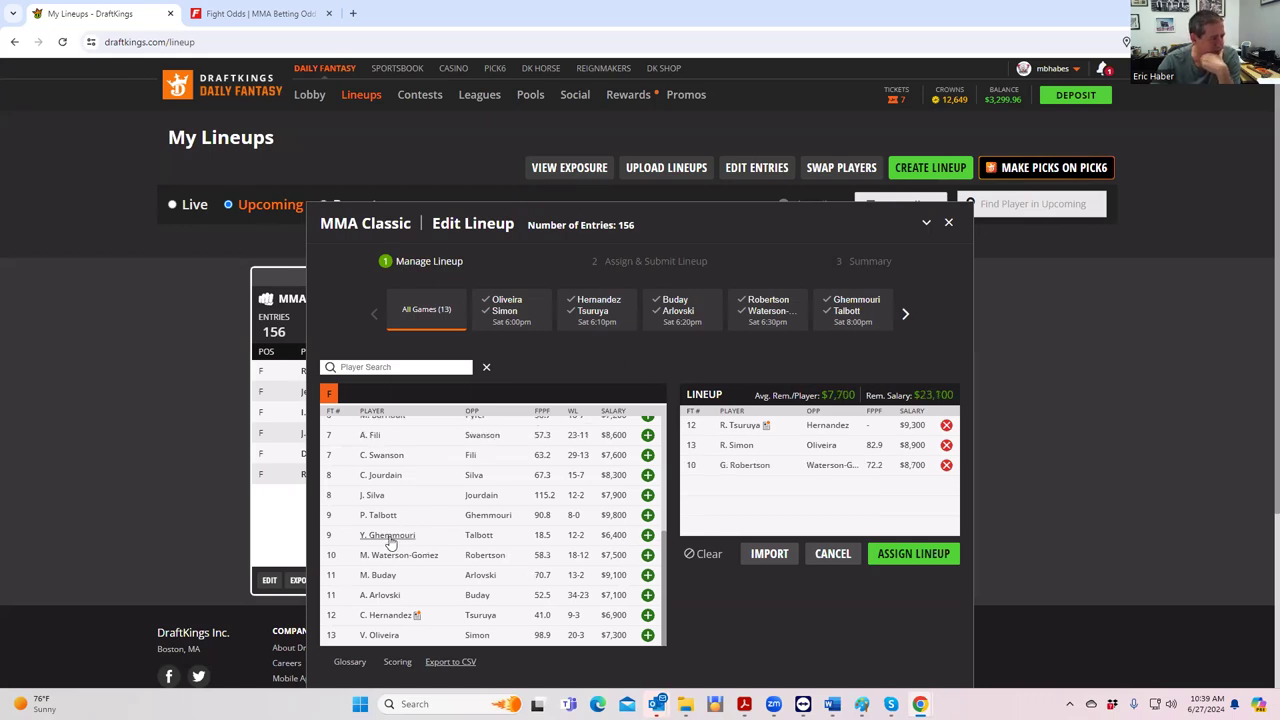
left_click(392, 535)
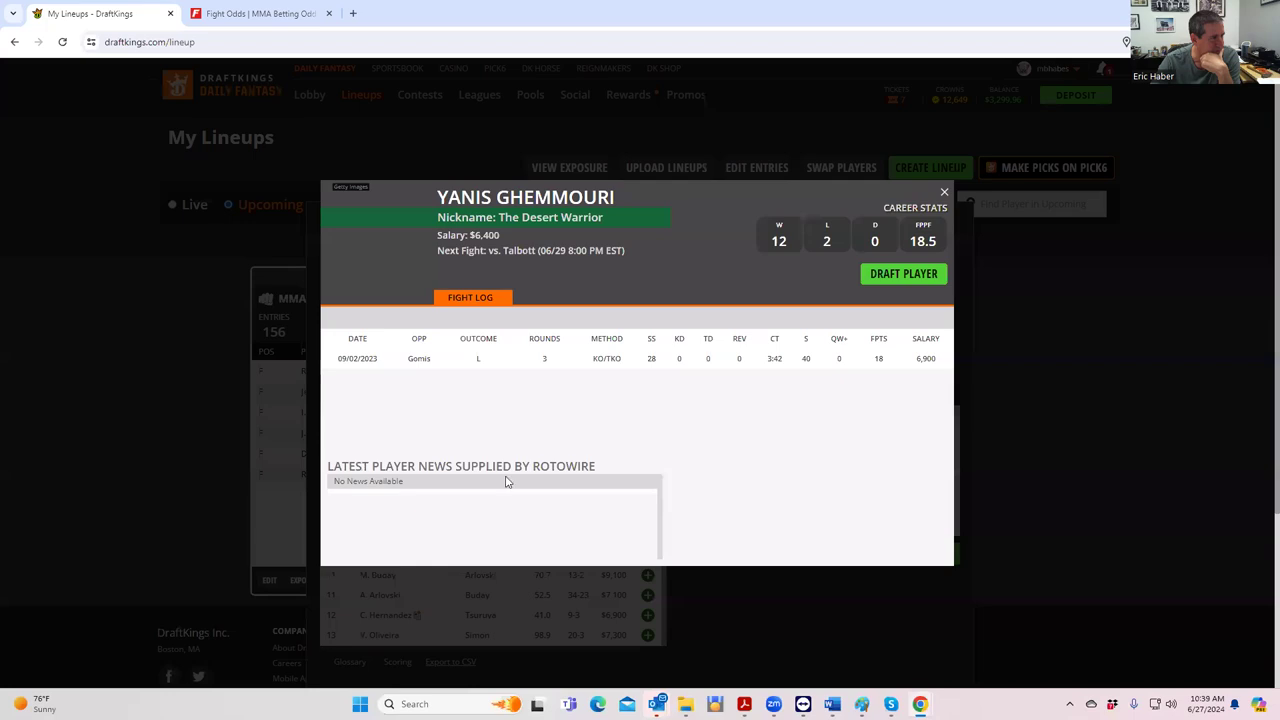
left_click(944, 193)
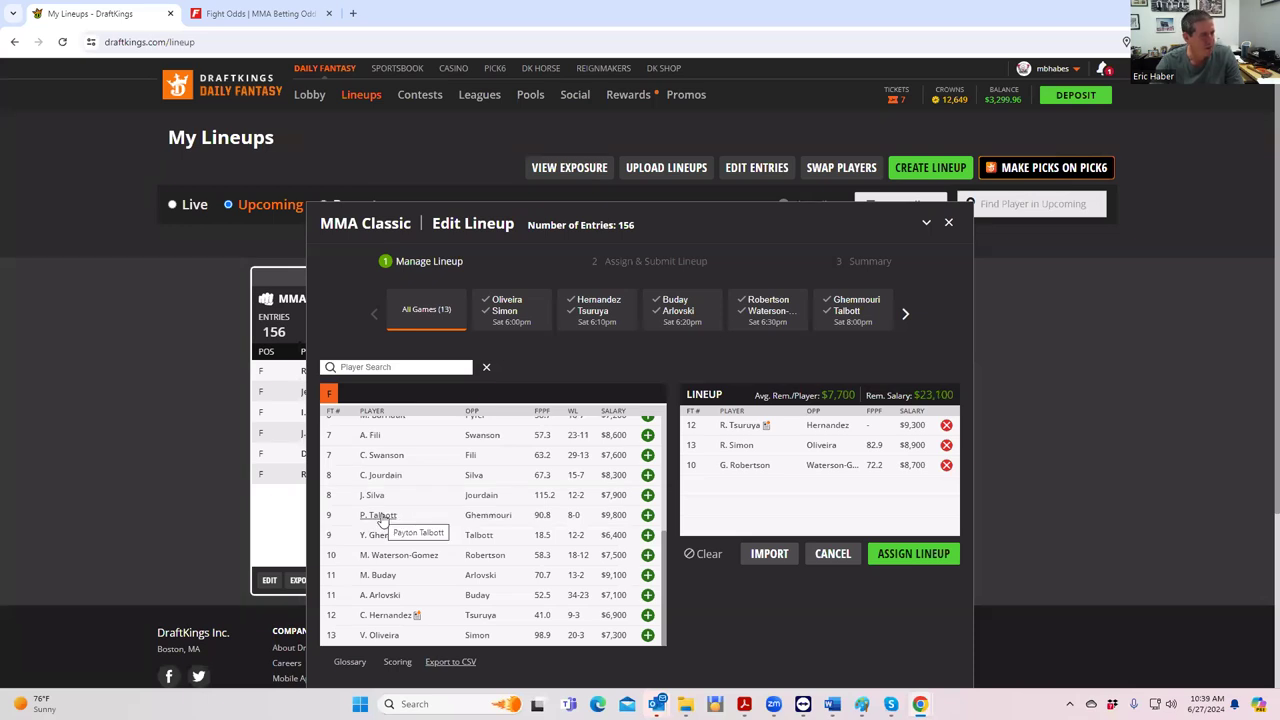
left_click(250, 14)
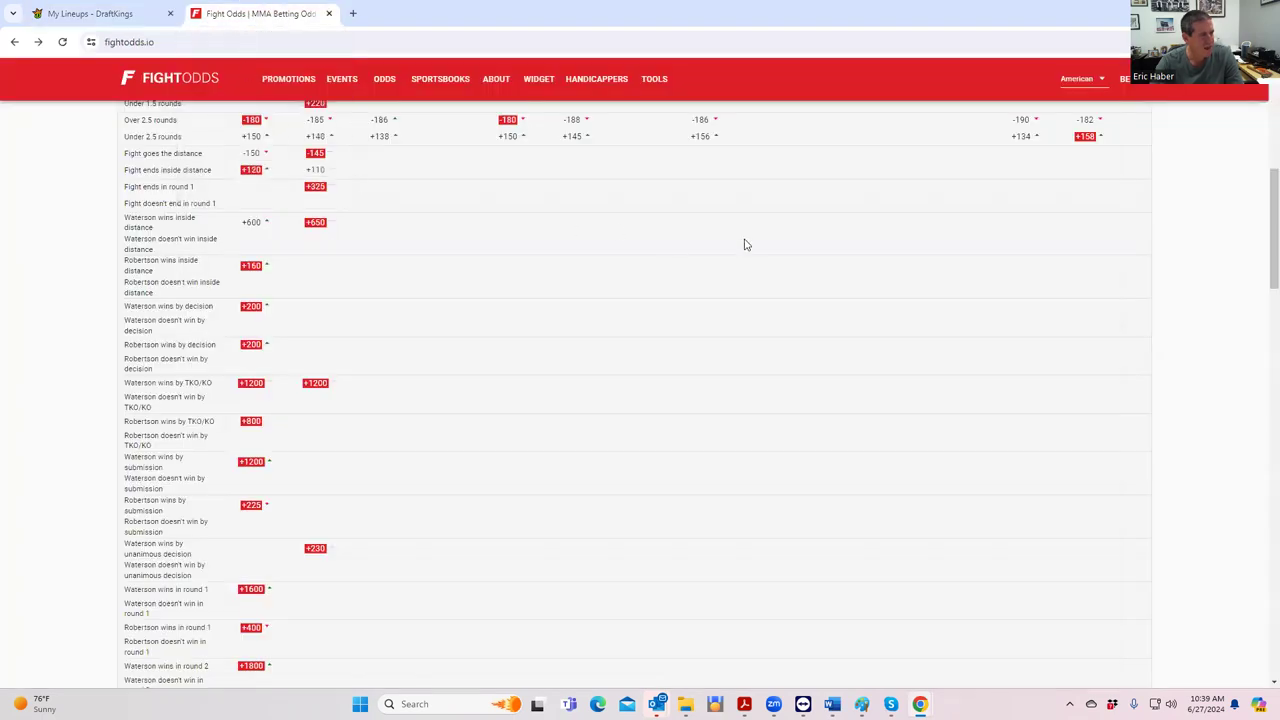
scroll(1108, 304, "up", 2)
left_click(1136, 220)
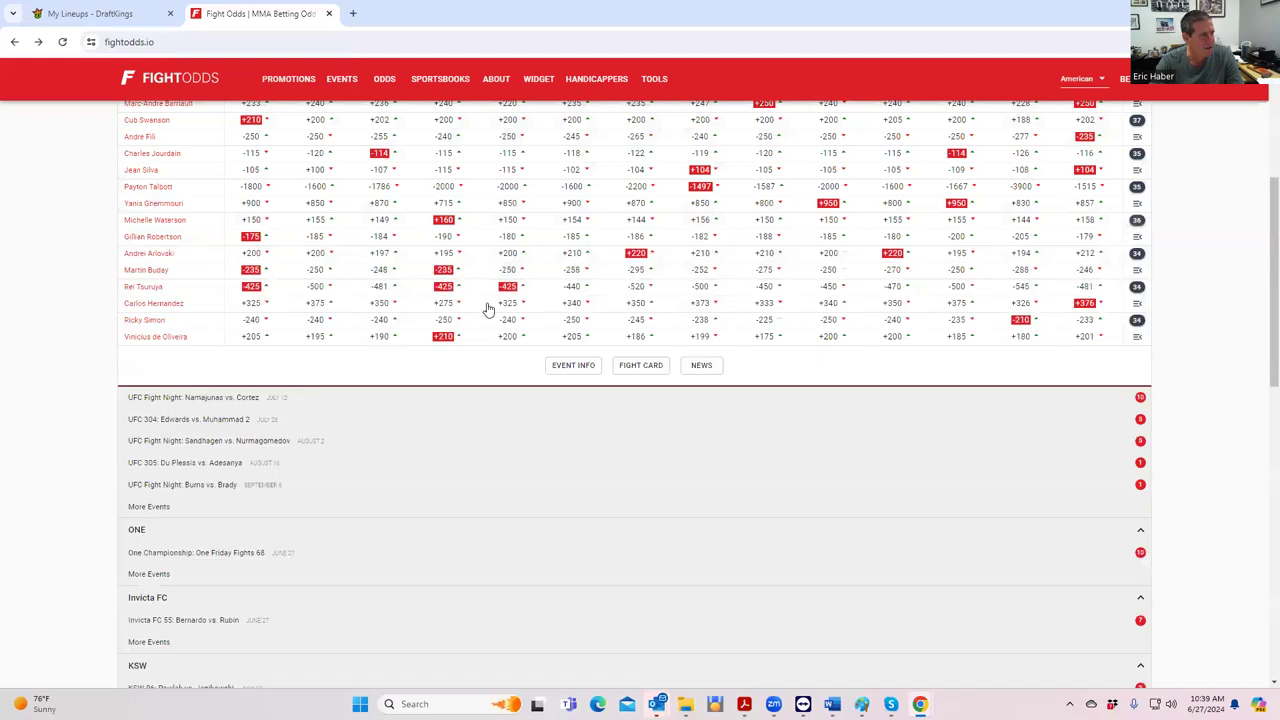
scroll(380, 303, "up", 1)
scroll(380, 303, "up", 1)
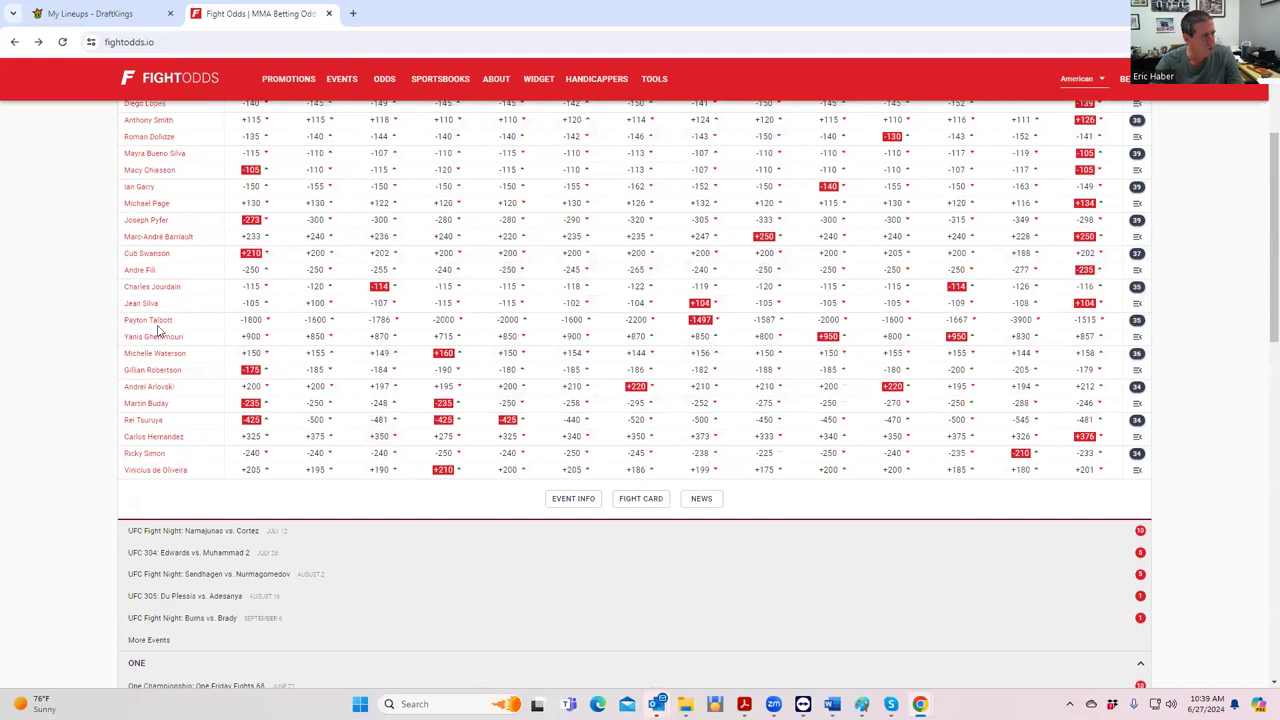
left_click(1136, 320)
scroll(300, 432, "down", 2)
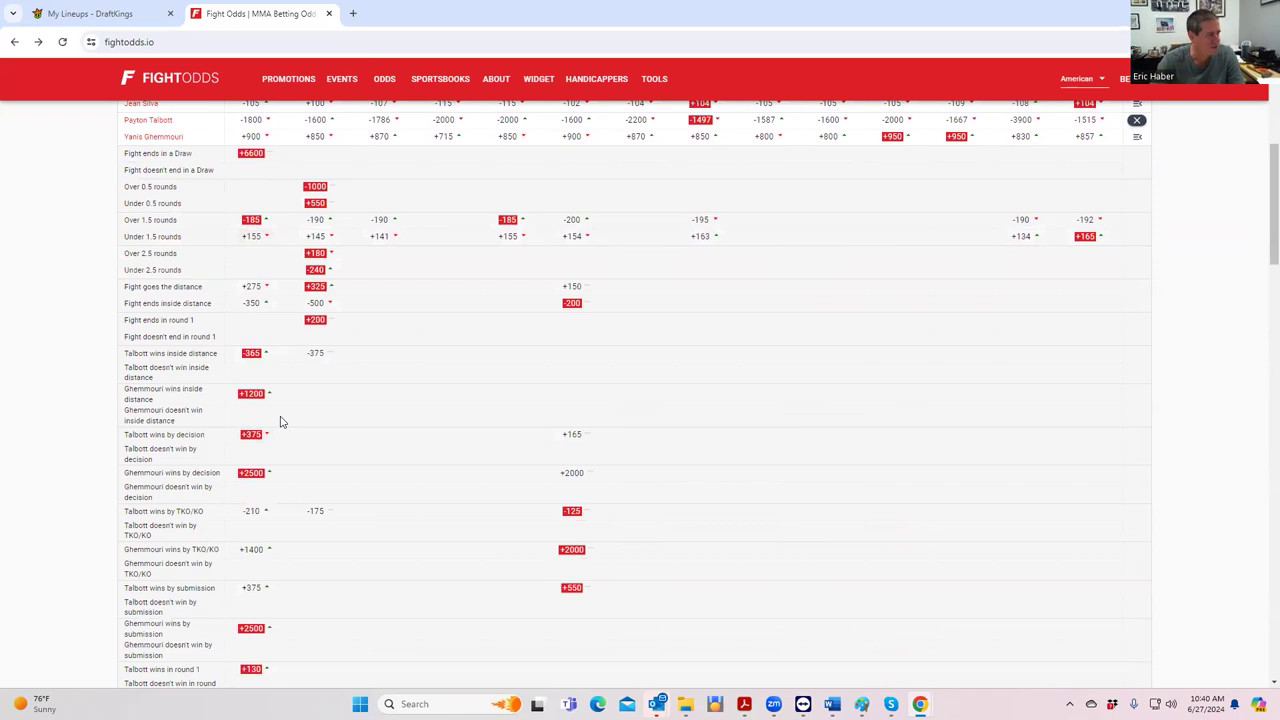
scroll(427, 548, "down", 1)
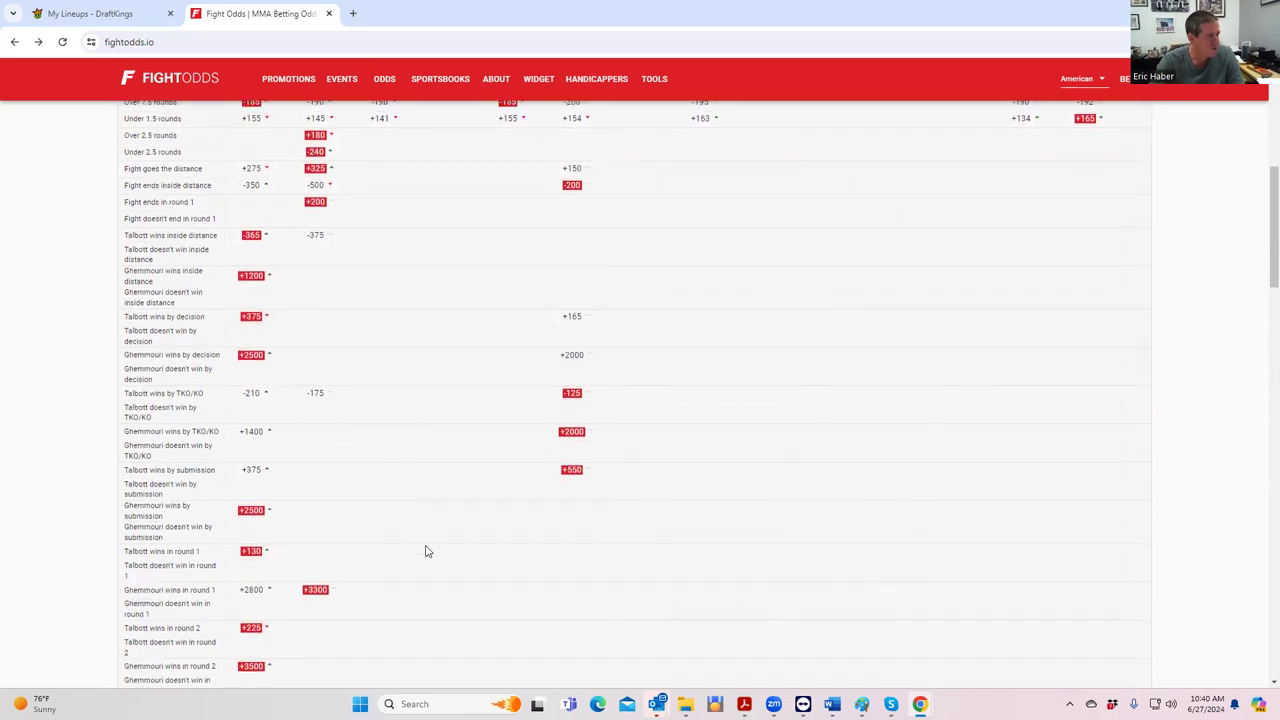
scroll(266, 551, "down", 1)
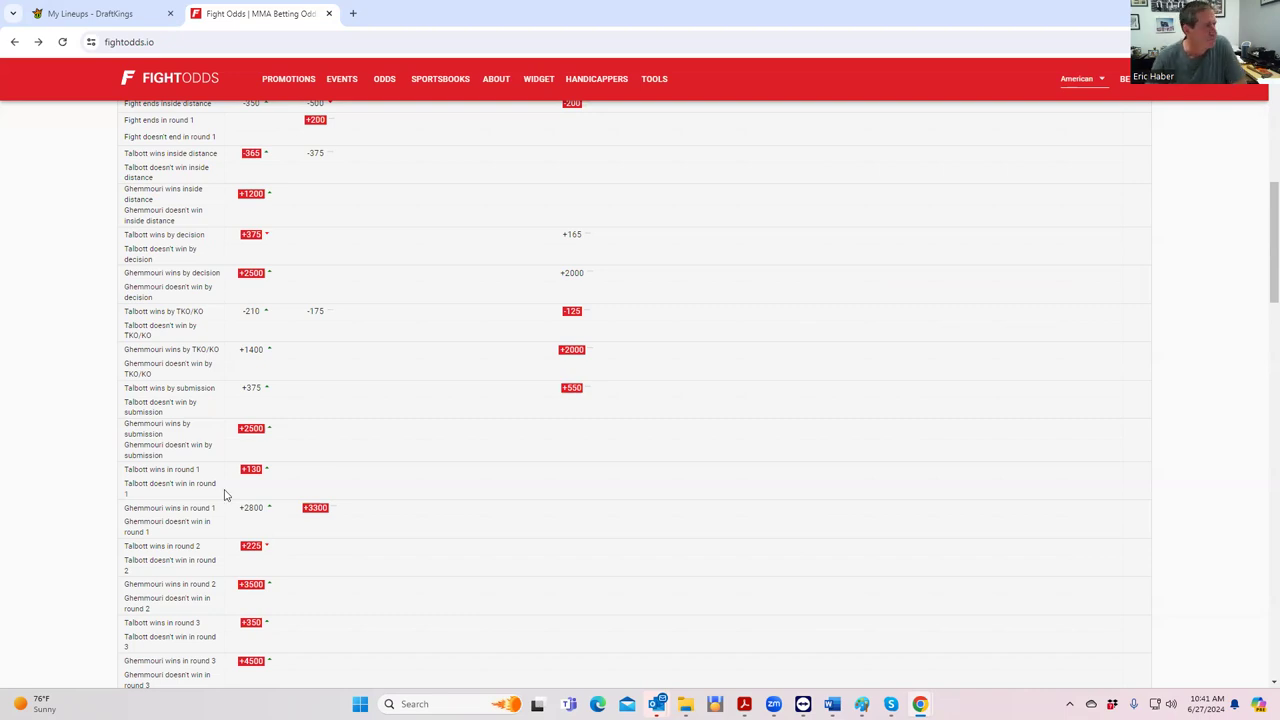
left_click(128, 18)
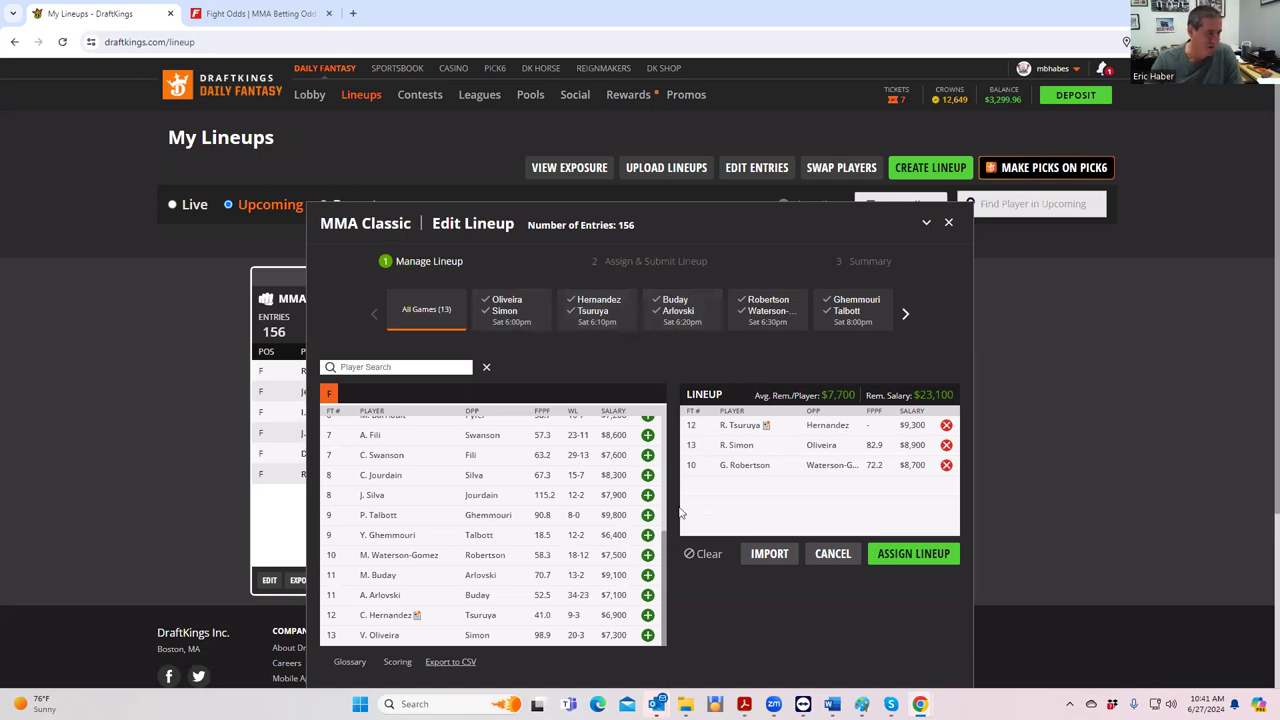
scroll(665, 567, "up", 3)
scroll(665, 567, "up", 3)
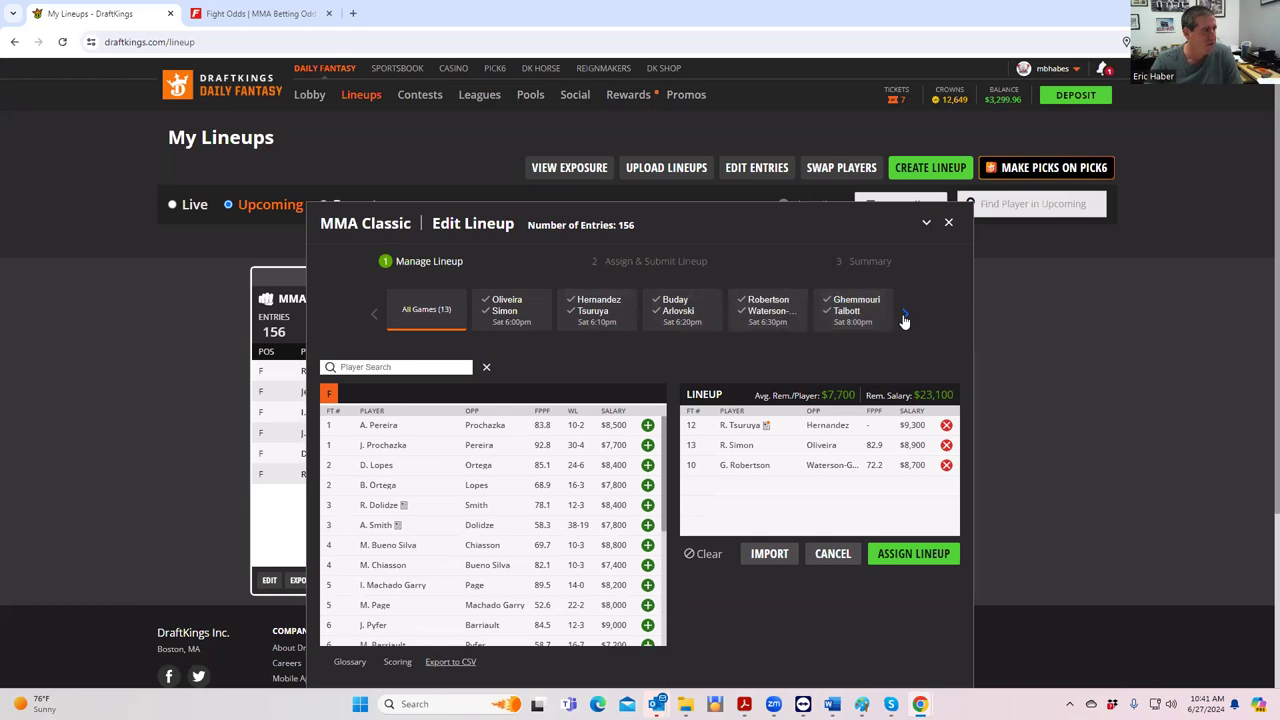
left_click(245, 14)
scroll(410, 417, "up", 2)
scroll(423, 366, "up", 2)
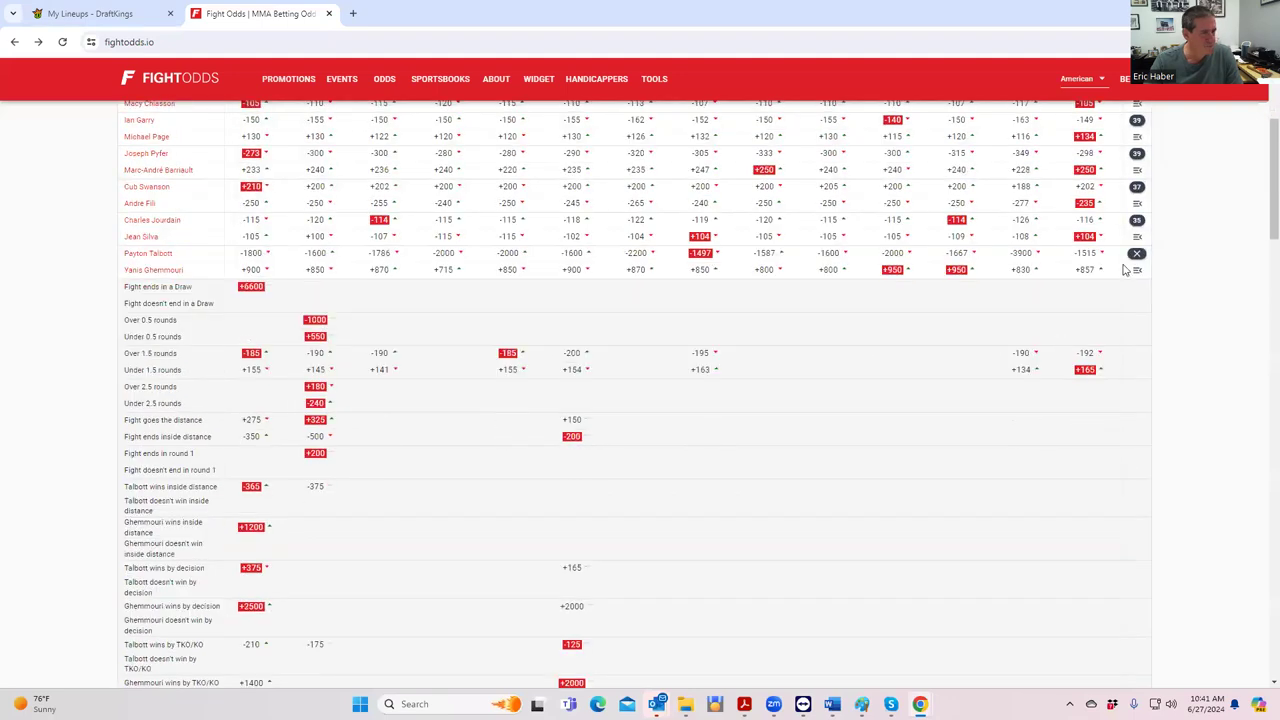
left_click(1137, 253)
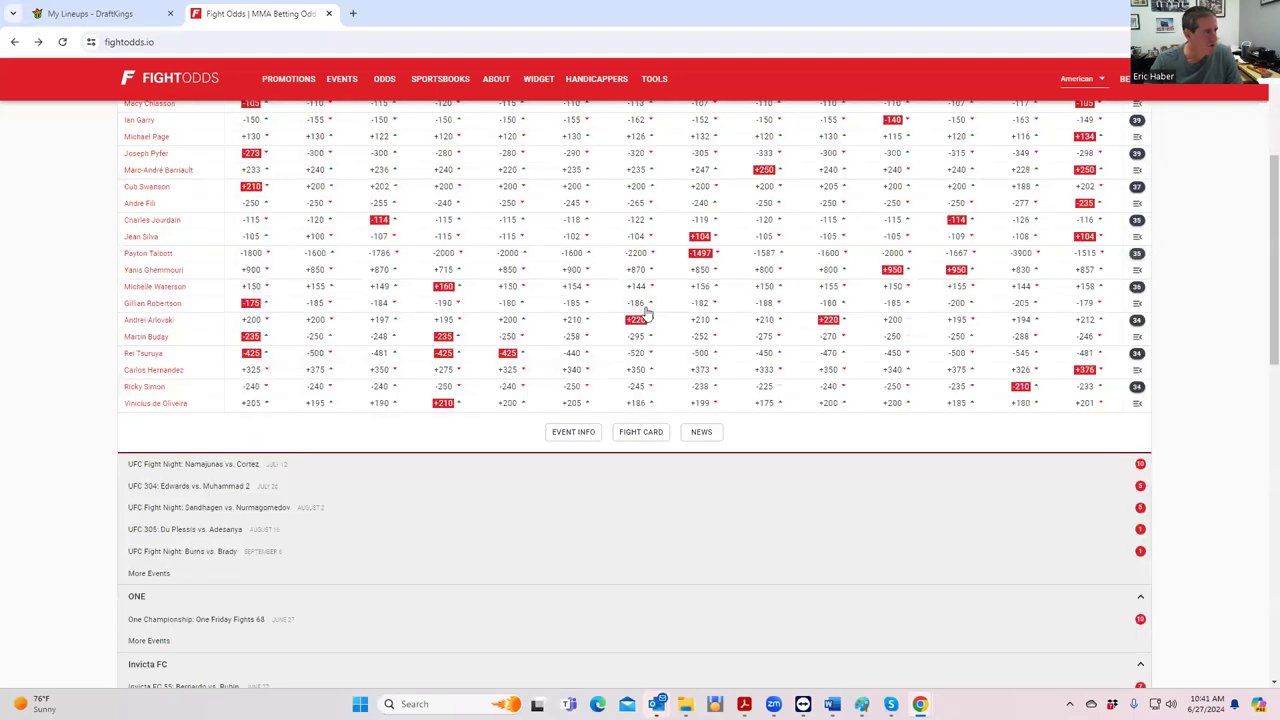
left_click(97, 16)
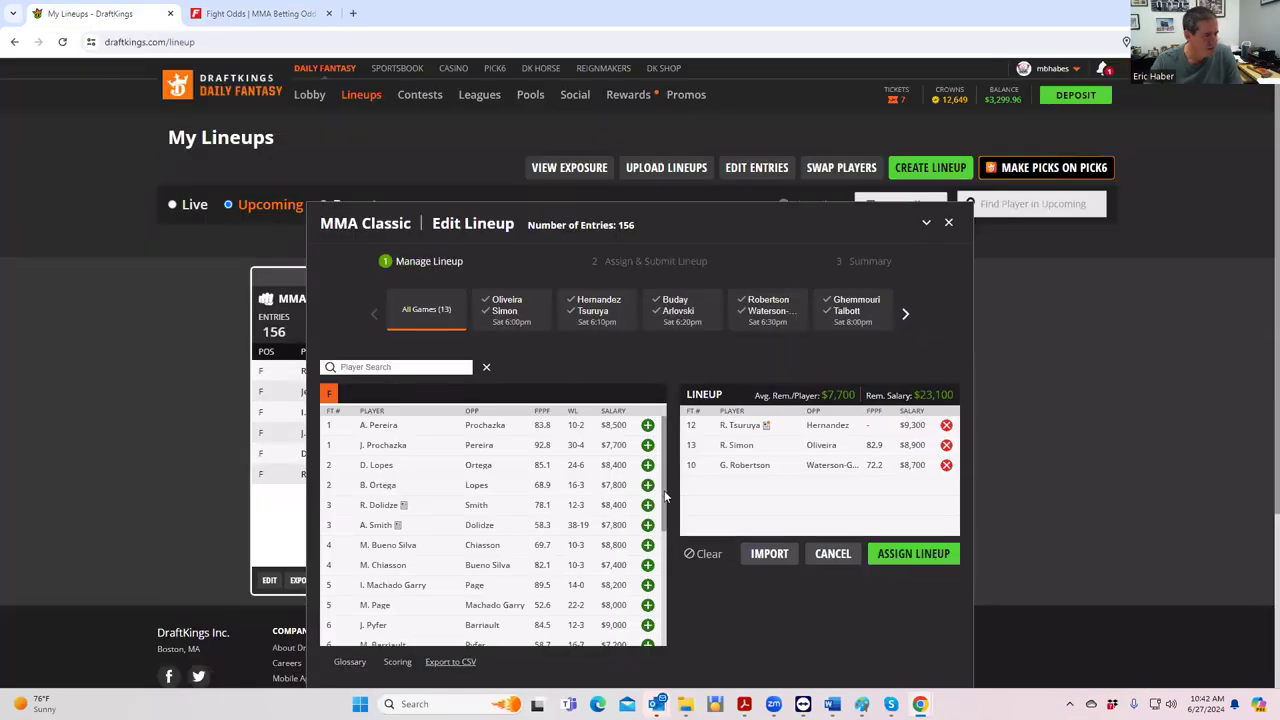
scroll(655, 588, "down", 3)
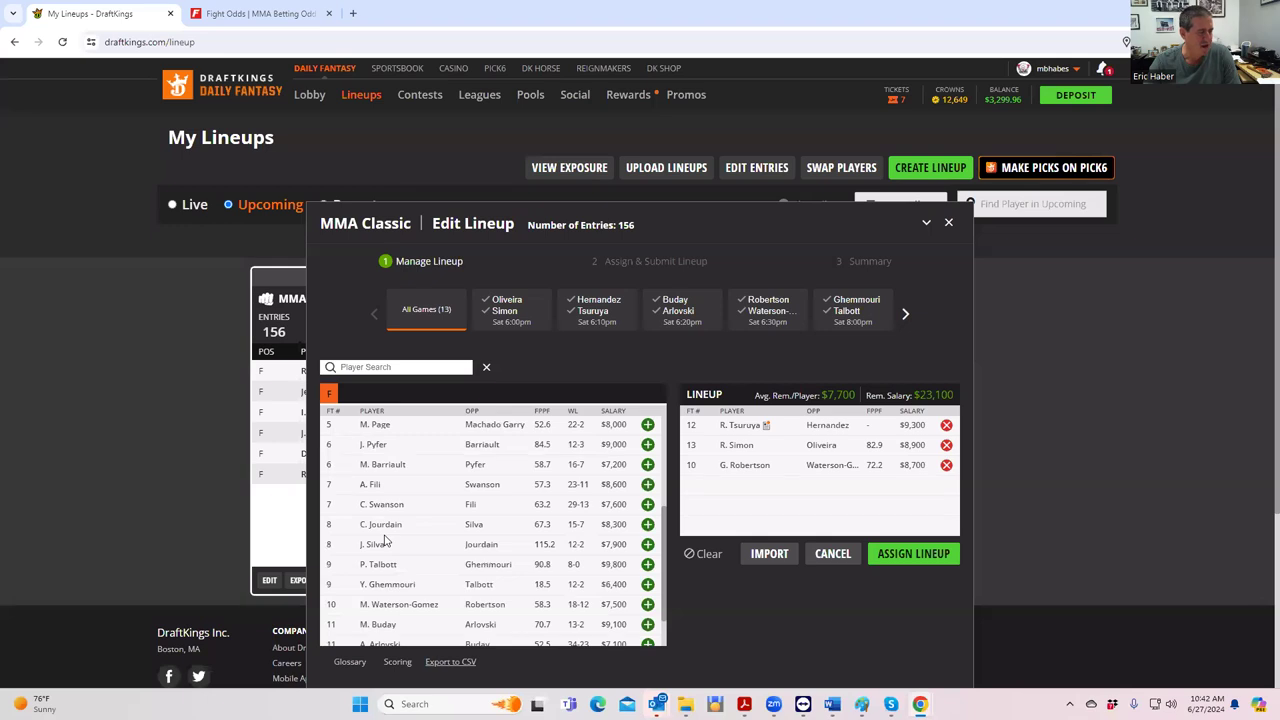
Step: Expand the Charles Jourdain vs Jean Silva prop odds on FightOdds.io, then return to DraftKings
left_click(268, 20)
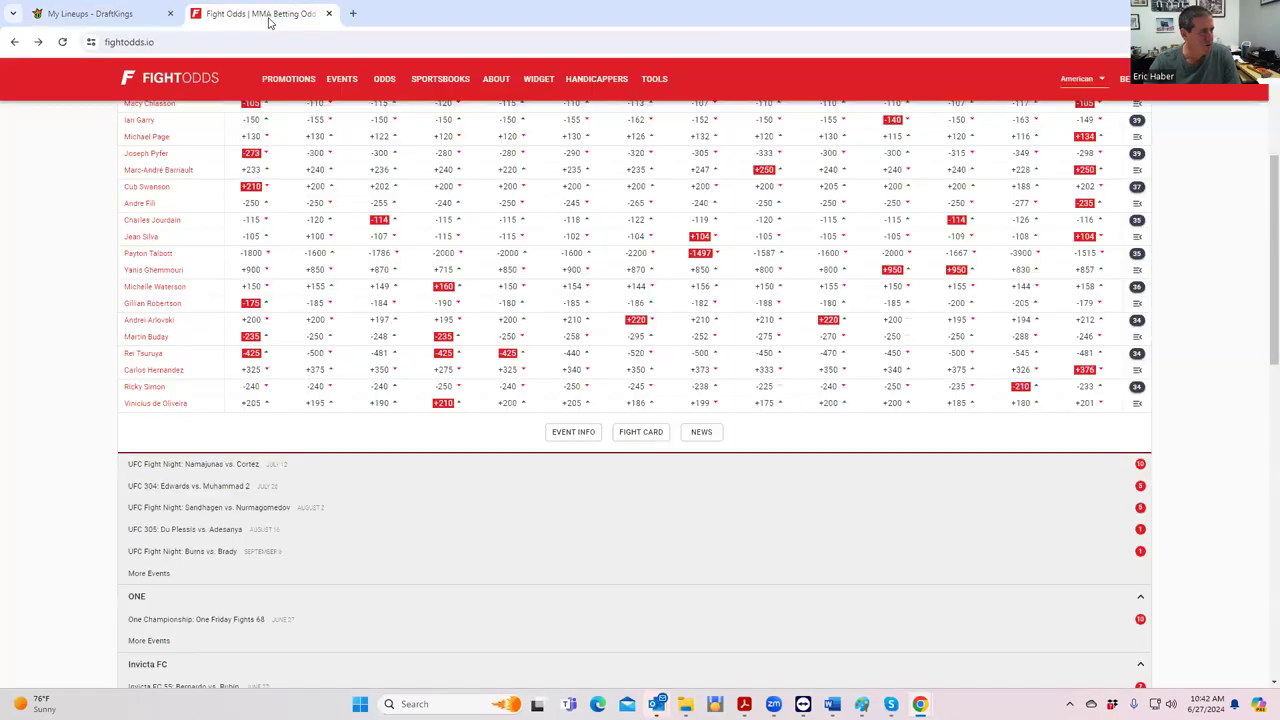
scroll(680, 288, "up", 2)
scroll(695, 370, "up", 1)
scroll(697, 375, "down", 3)
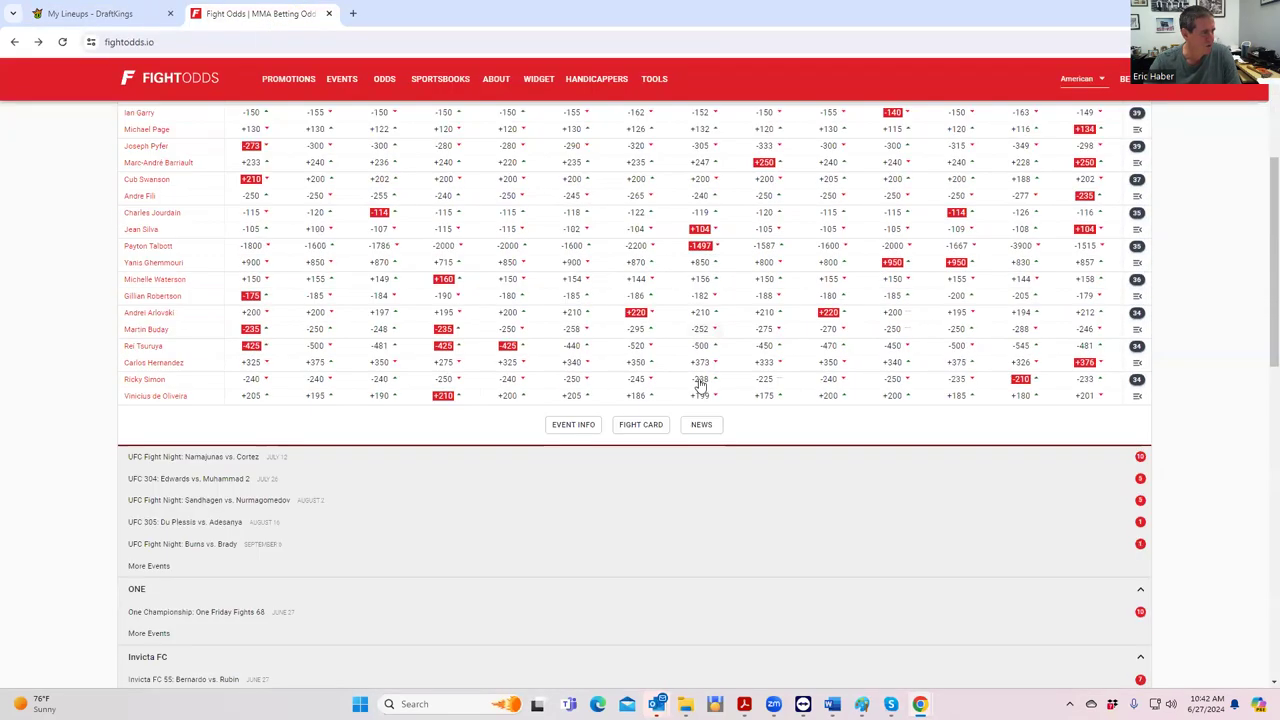
scroll(700, 385, "up", 1)
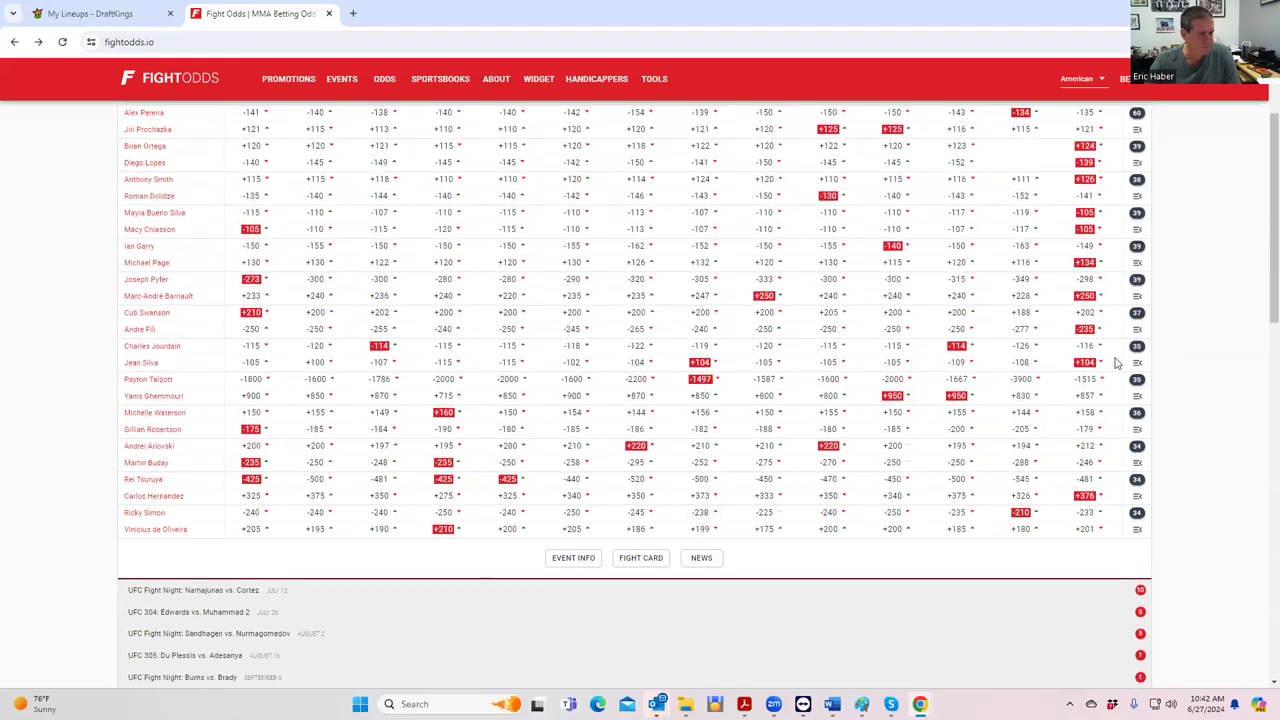
left_click(1137, 350)
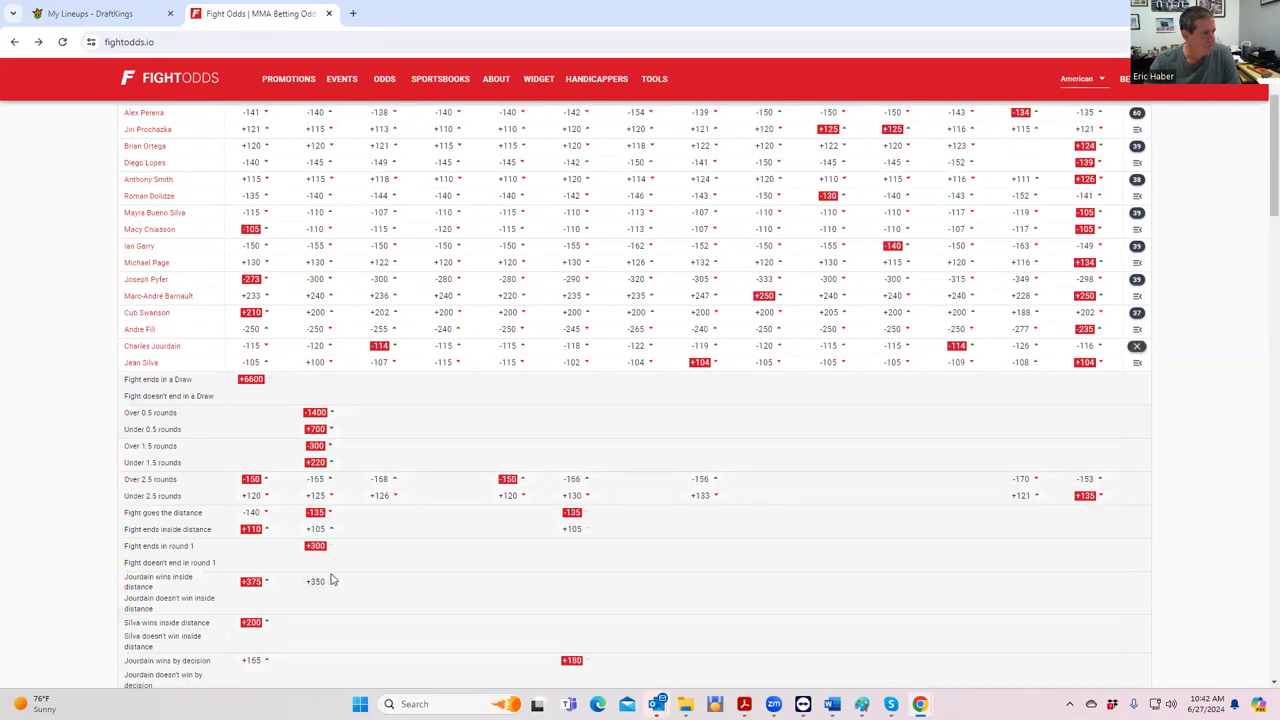
scroll(333, 578, "down", 2)
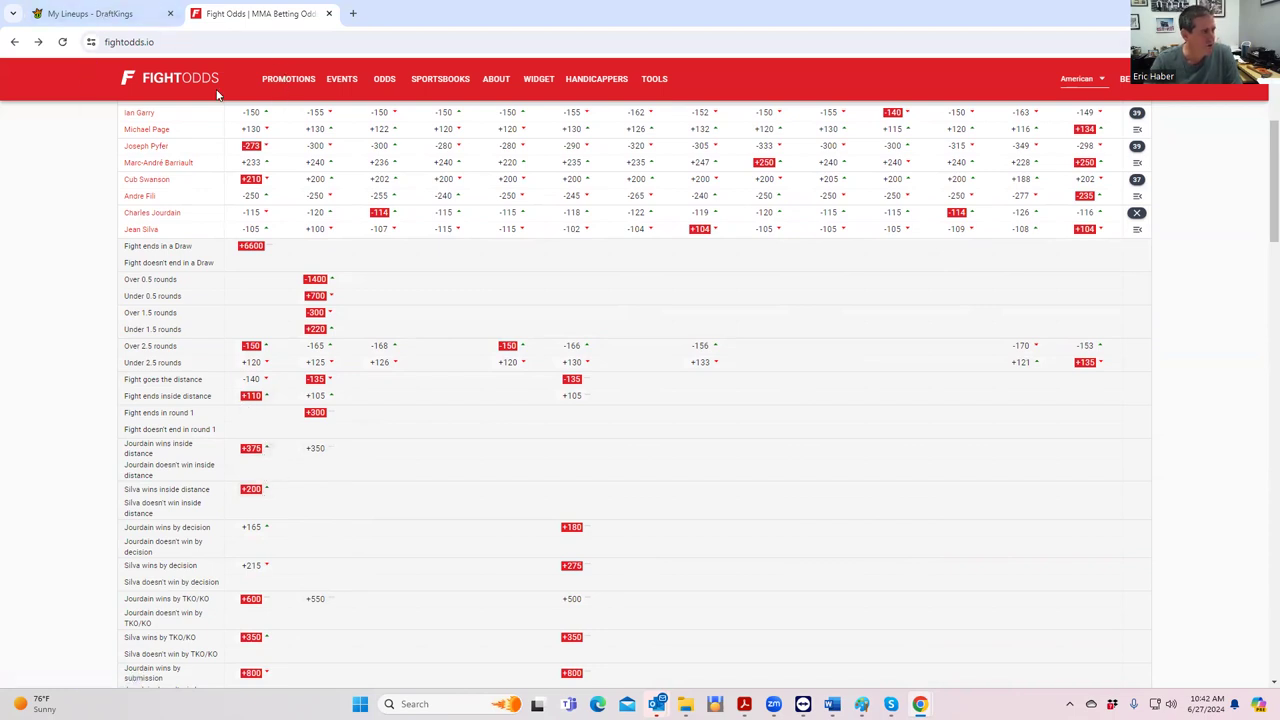
left_click(123, 14)
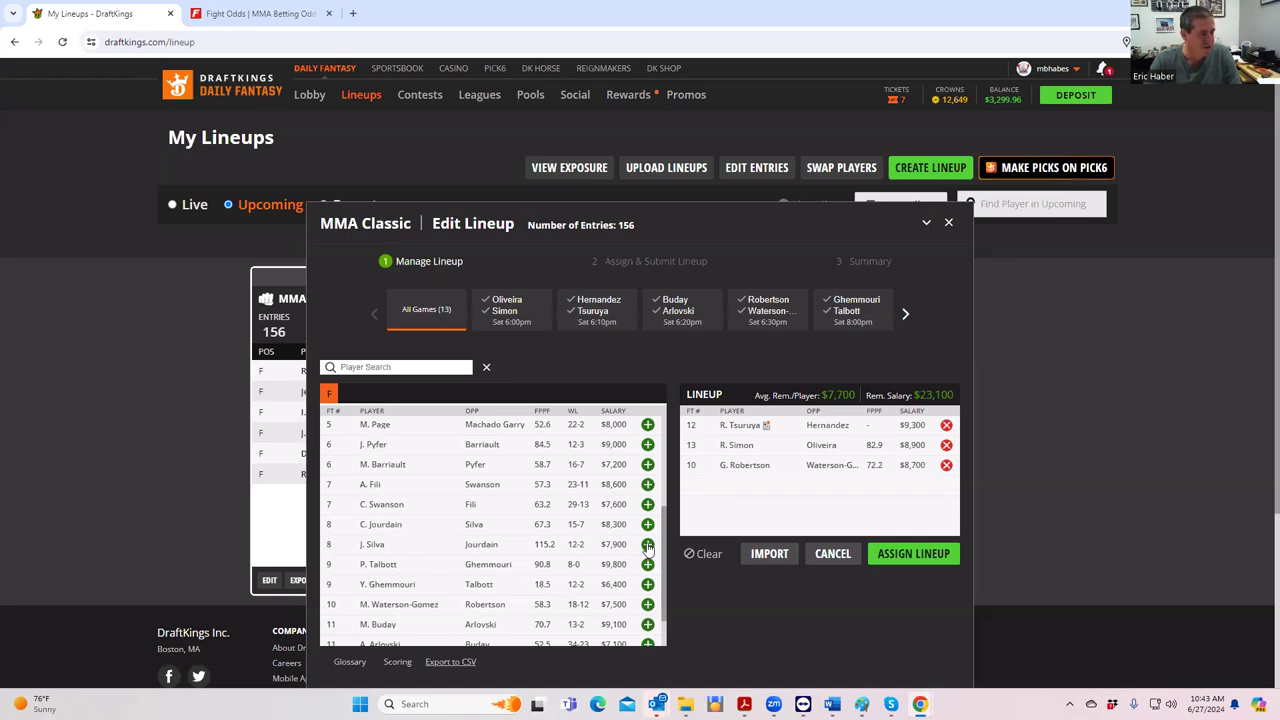
Step: Add J. Silva as the fourth fighter, leaving $15,200 for two open slots
left_click(647, 545)
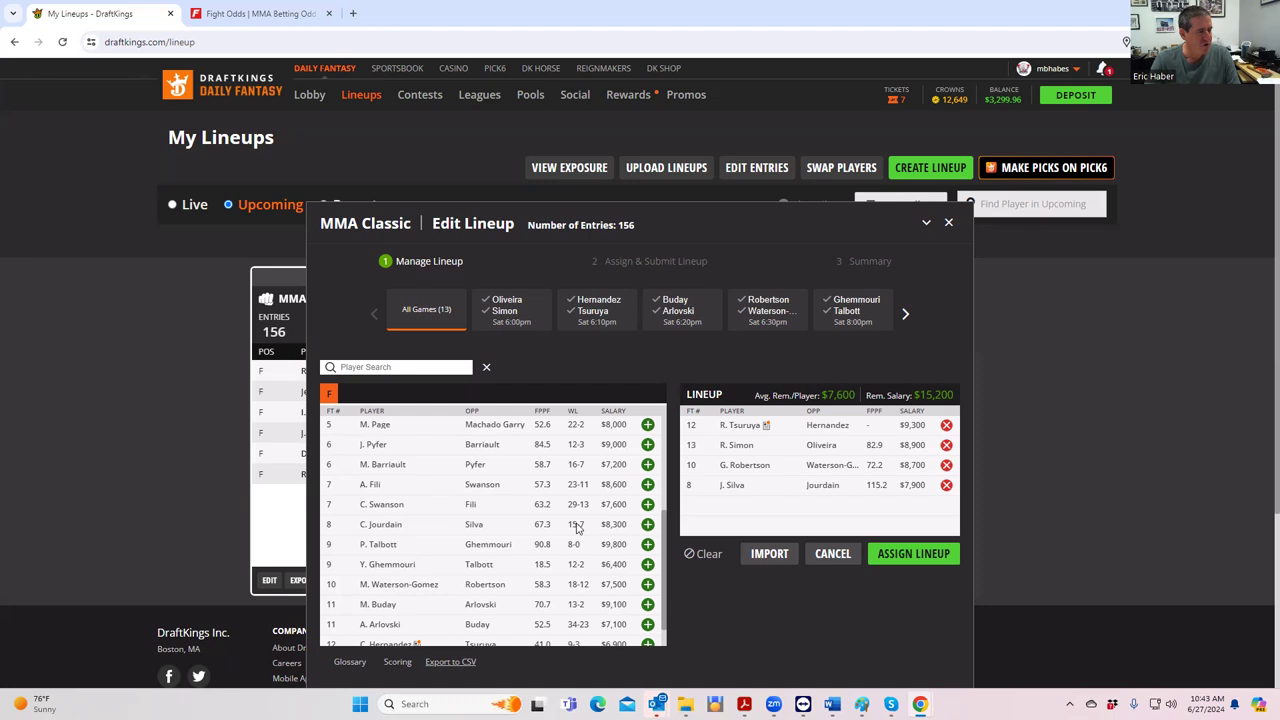
Step: Collapse Jourdain's props, then review and collapse the Cub Swanson vs Andre Fili props
left_click(258, 14)
scroll(458, 268, "up", 2)
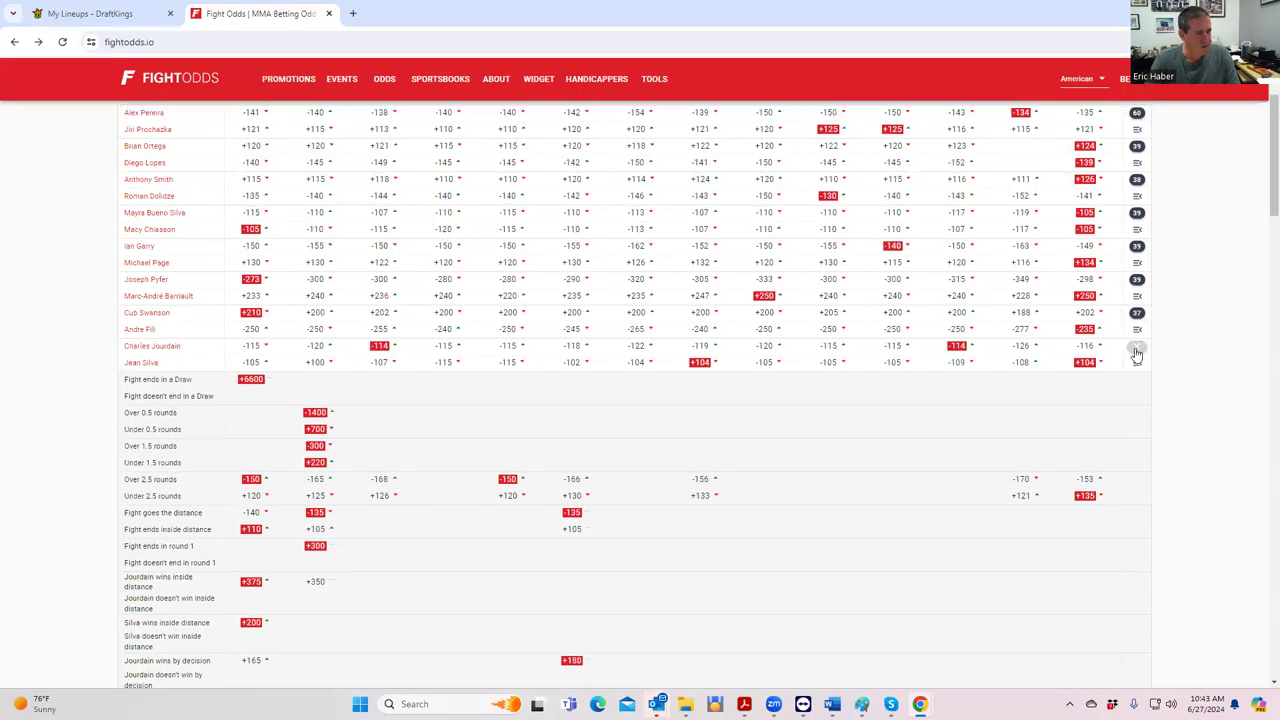
left_click(1136, 347)
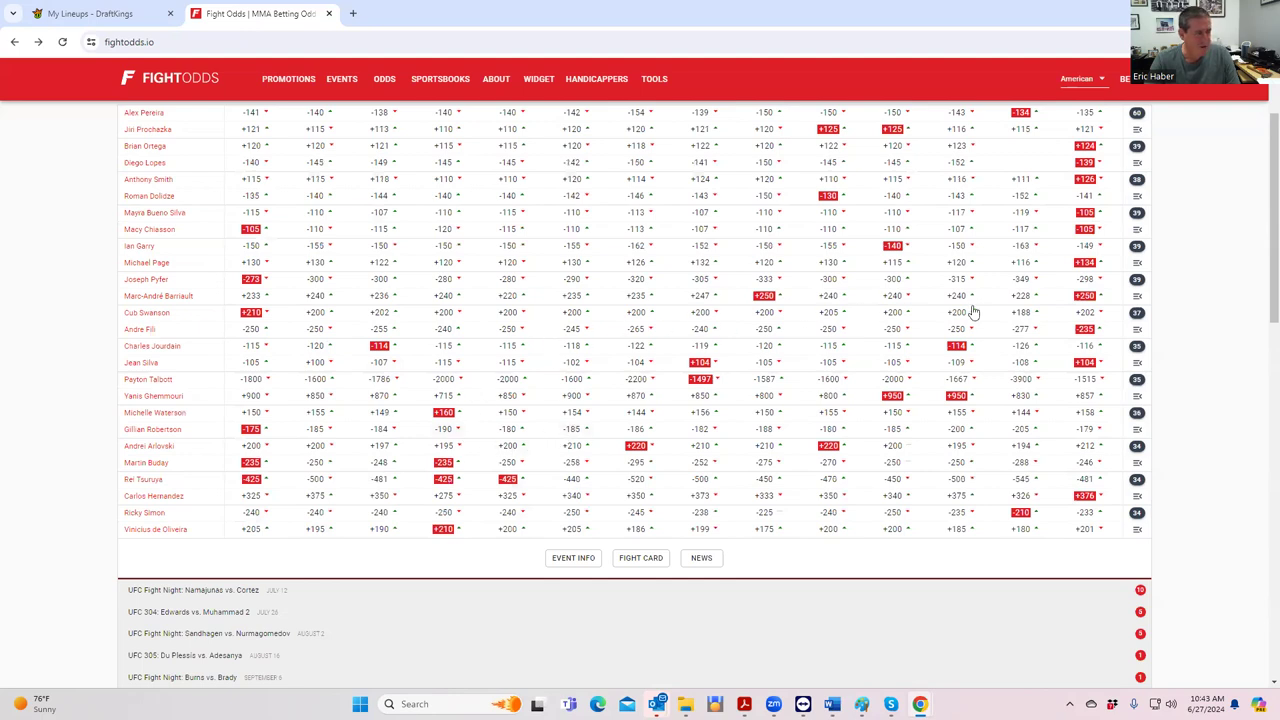
left_click(1137, 320)
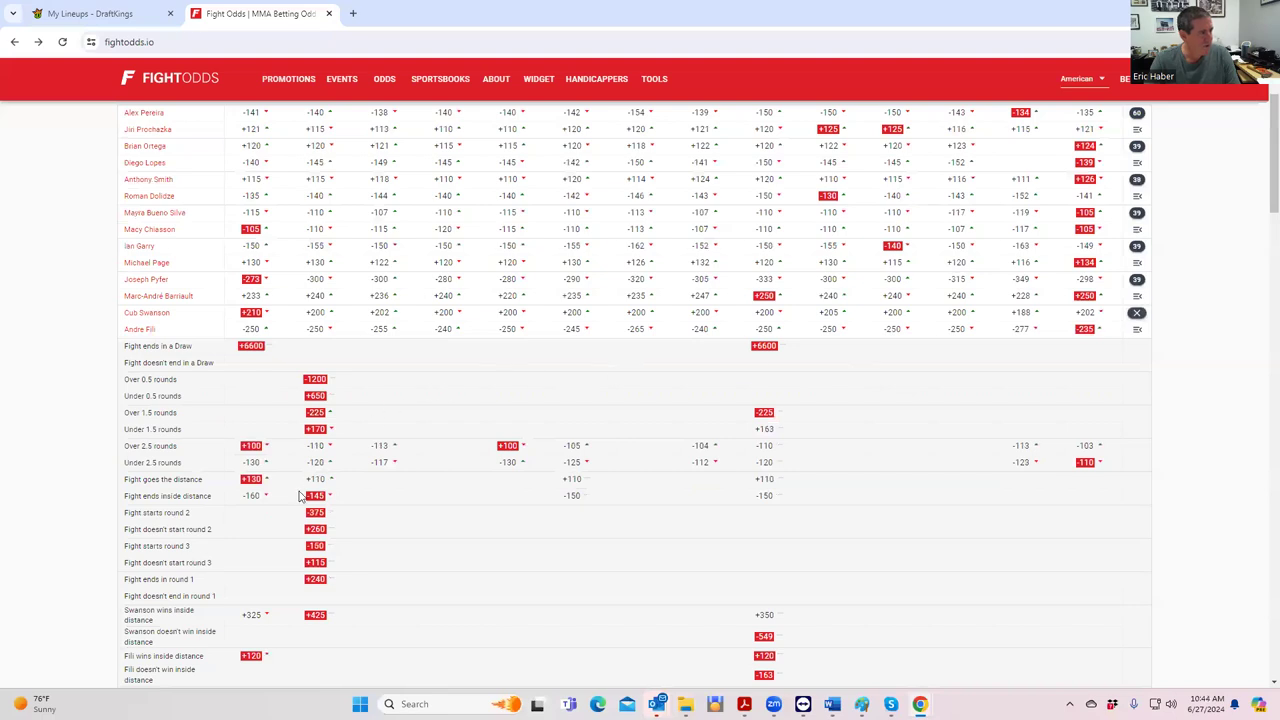
scroll(316, 533, "down", 1)
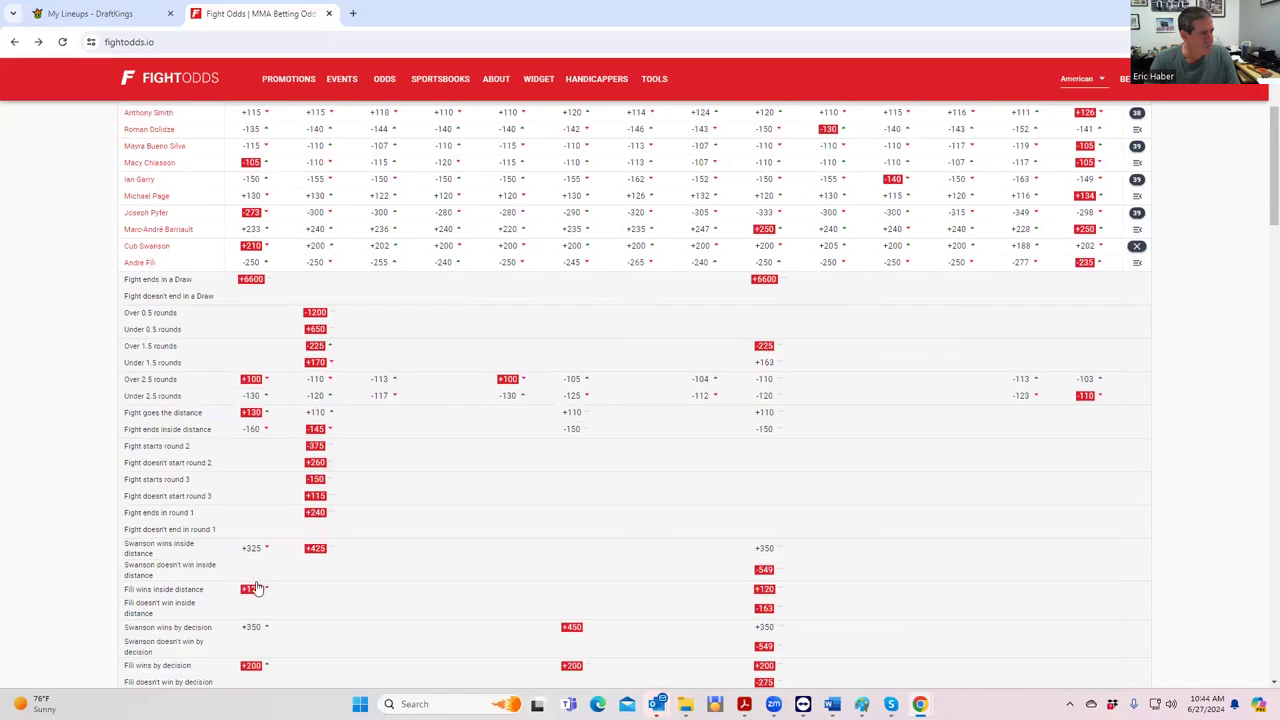
scroll(262, 578, "down", 1)
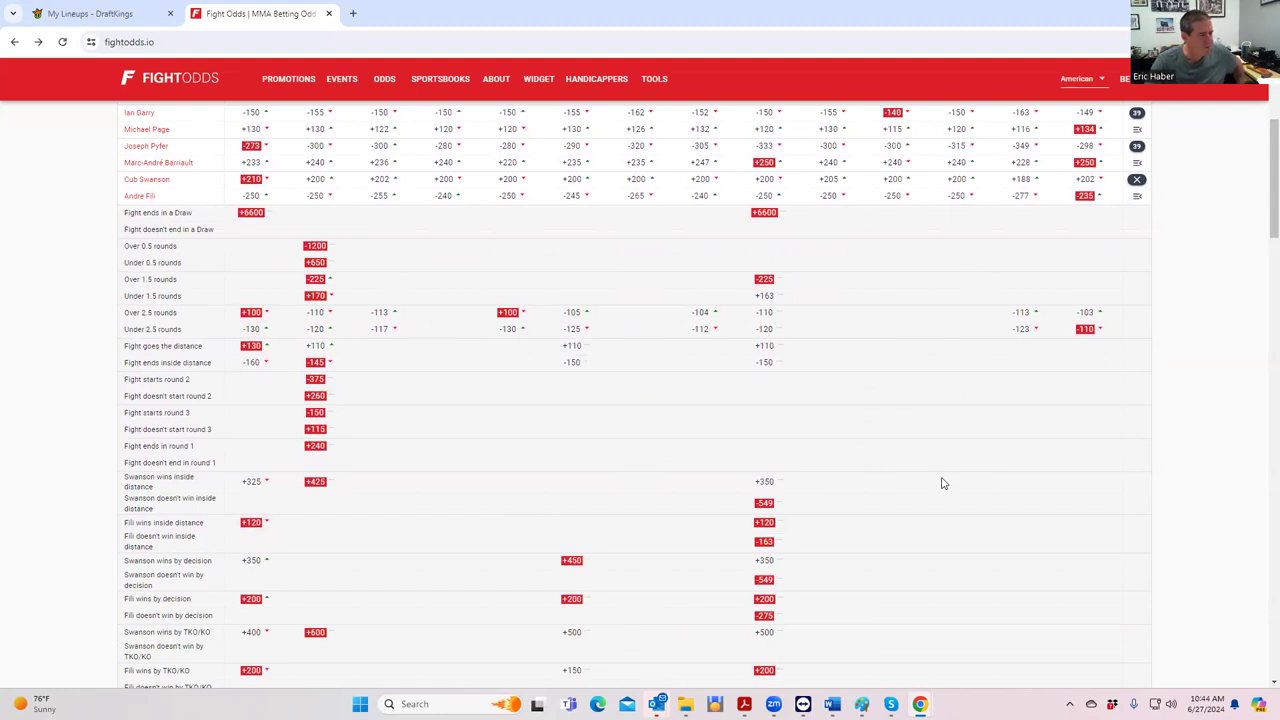
left_click(1139, 180)
left_click(1139, 180)
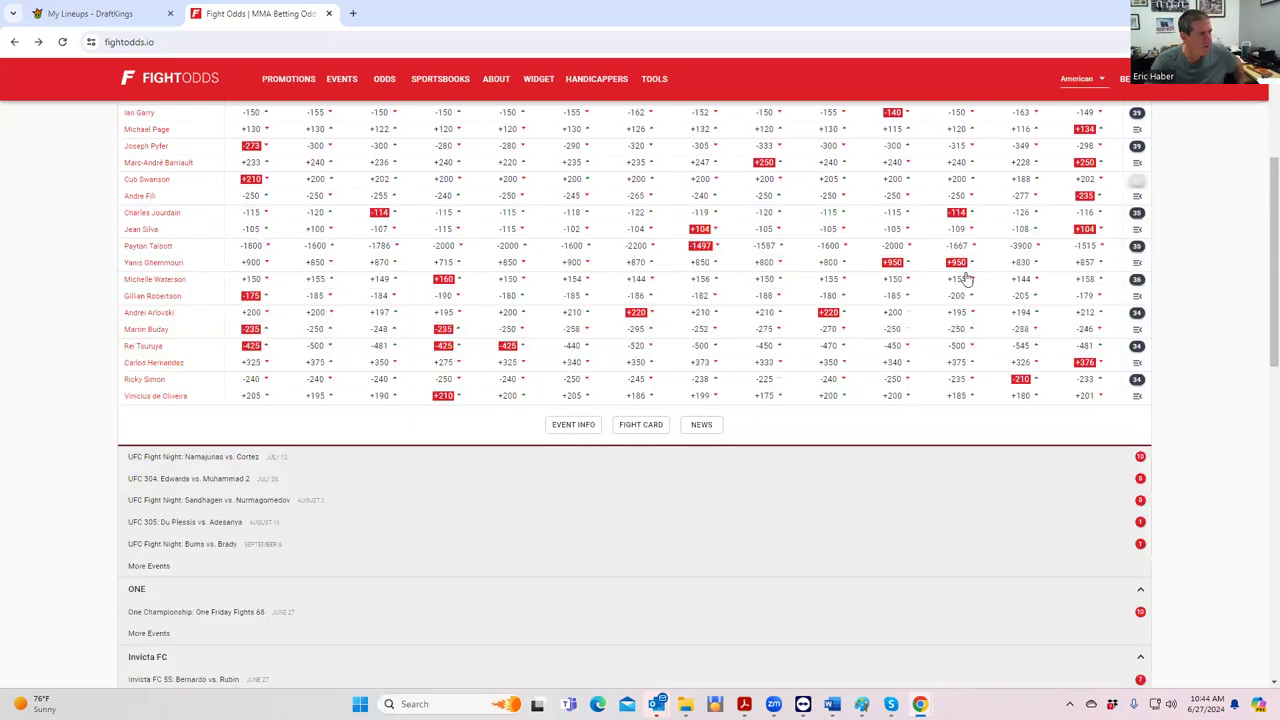
Step: Review and collapse the Michelle Waterson vs Robertson props, then return to DraftKings
left_click(1136, 279)
scroll(437, 561, "down", 1)
scroll(437, 561, "down", 1)
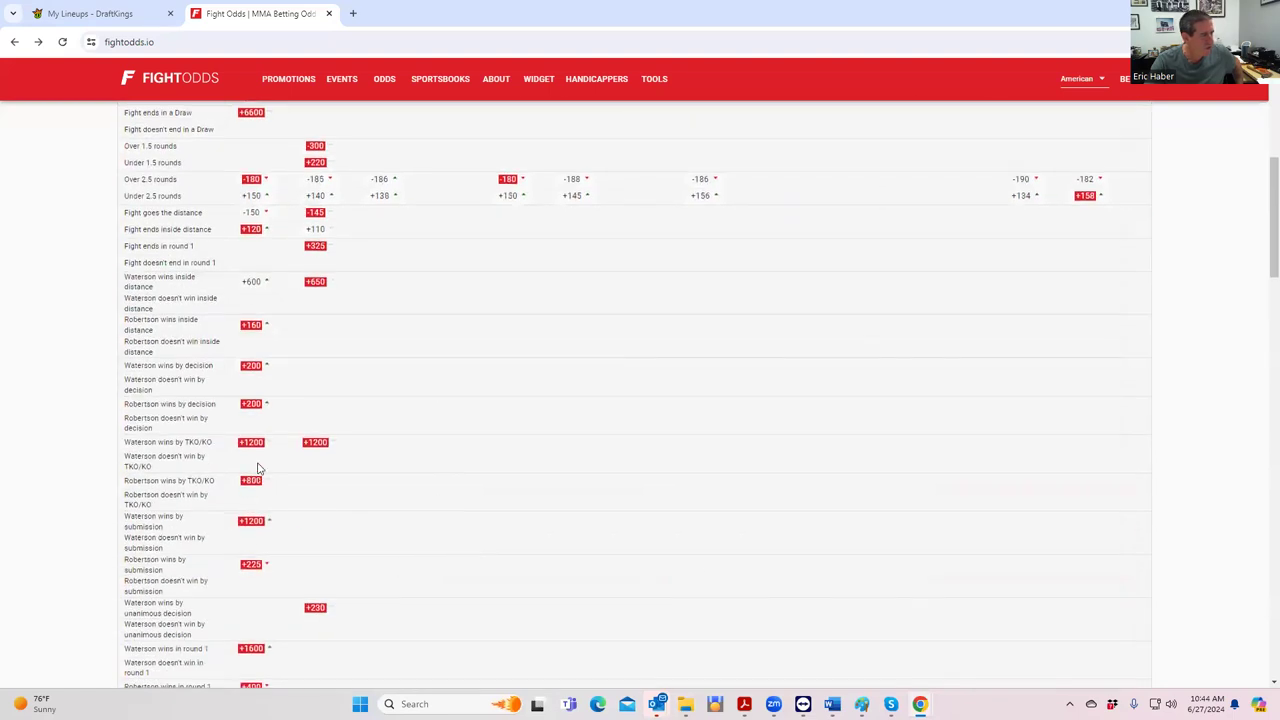
scroll(309, 343, "up", 2)
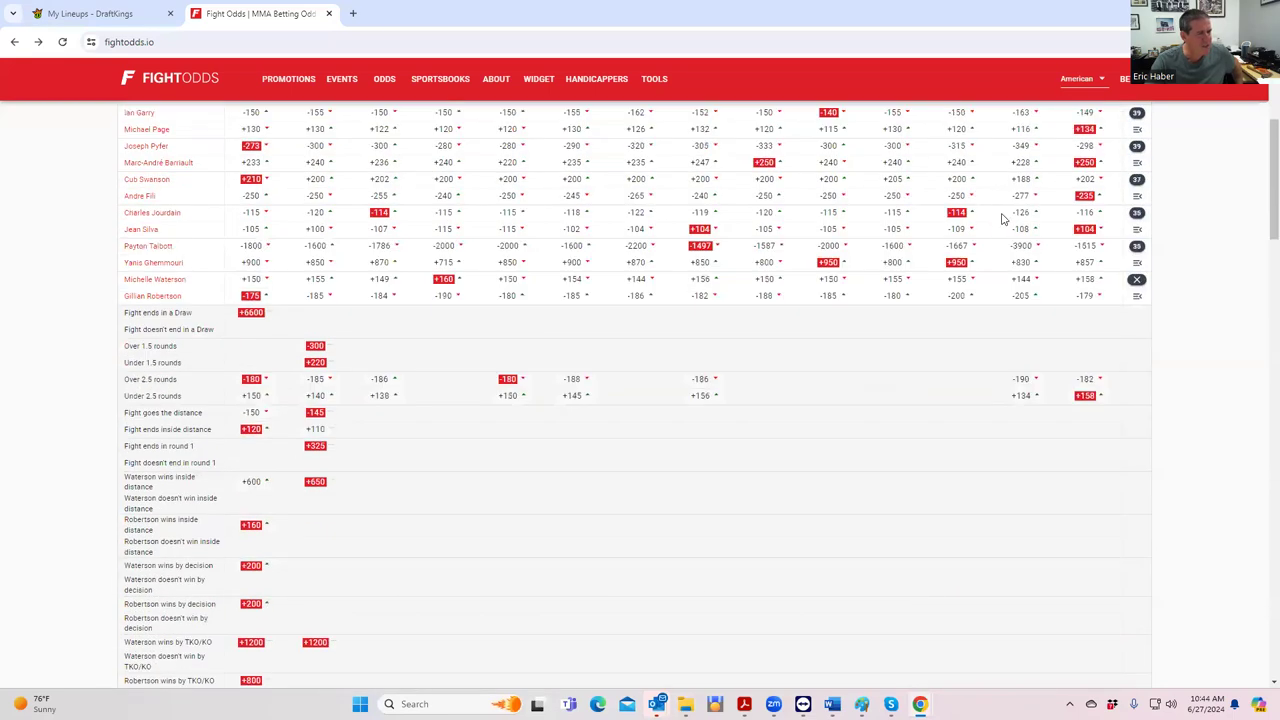
left_click(1137, 282)
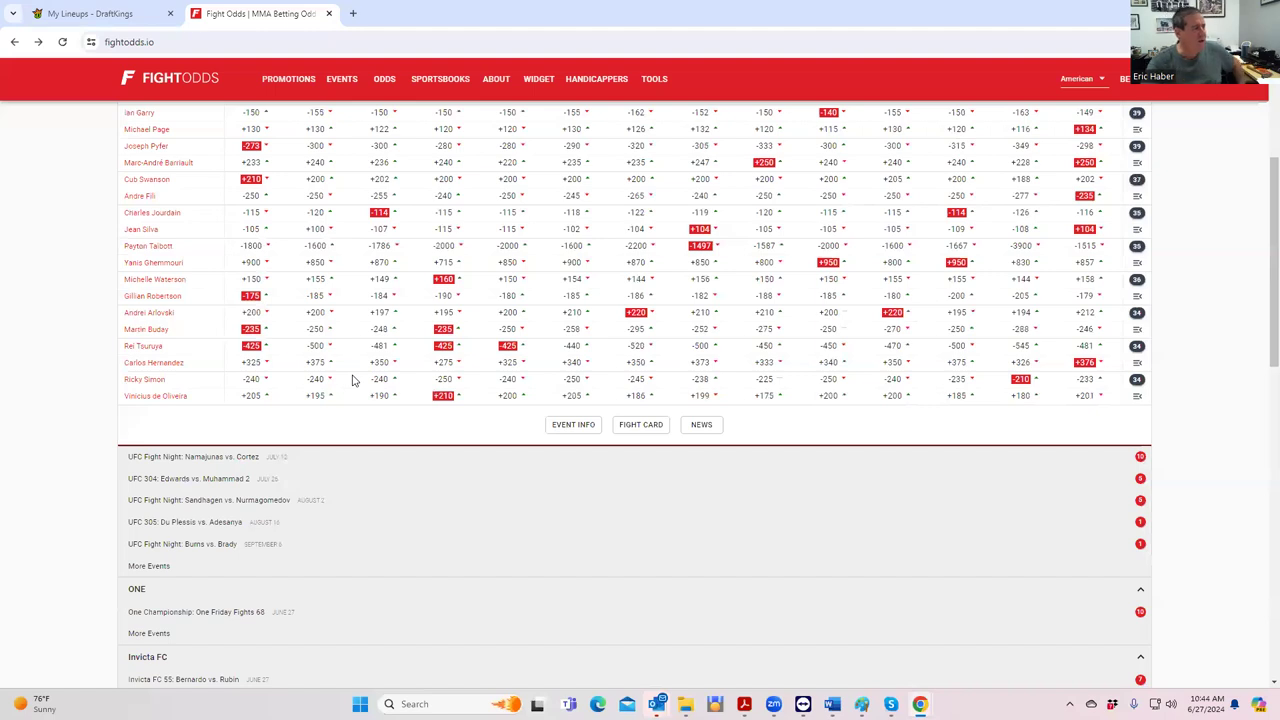
left_click(128, 8)
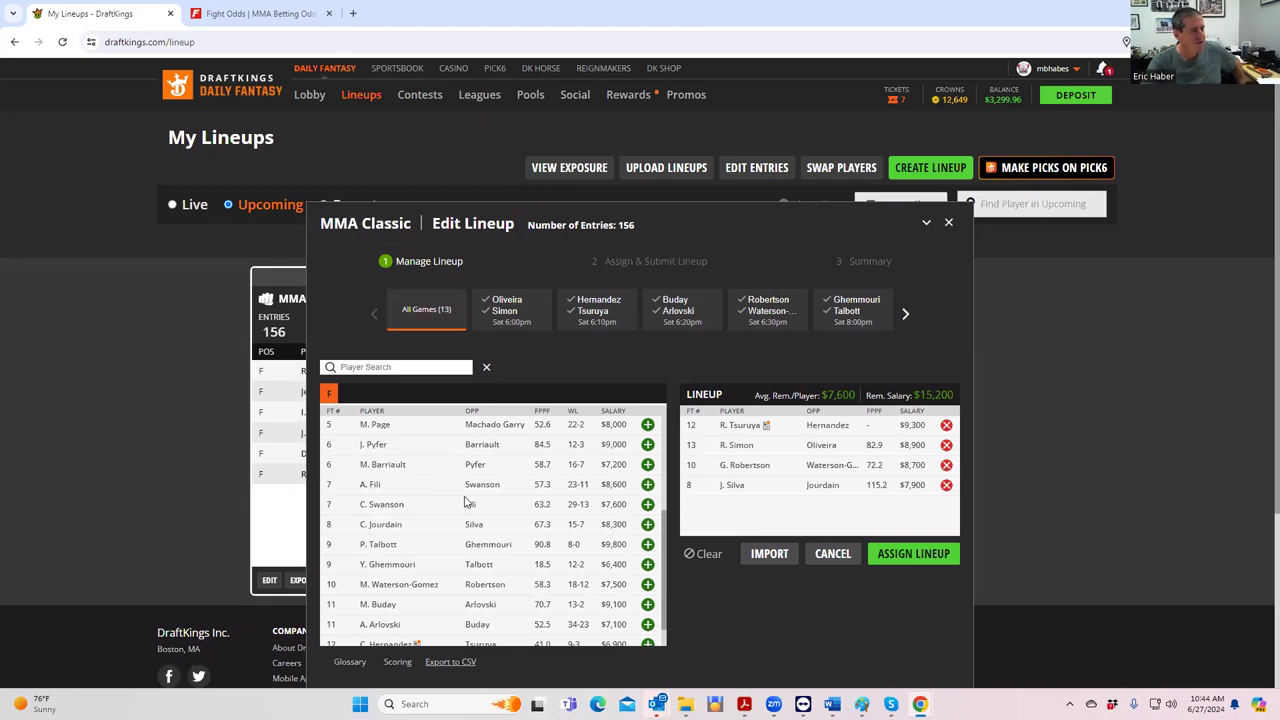
Step: Scroll through Andre Fili's DraftKings fight log, close his card, and return to FightOdds.io
left_click(368, 485)
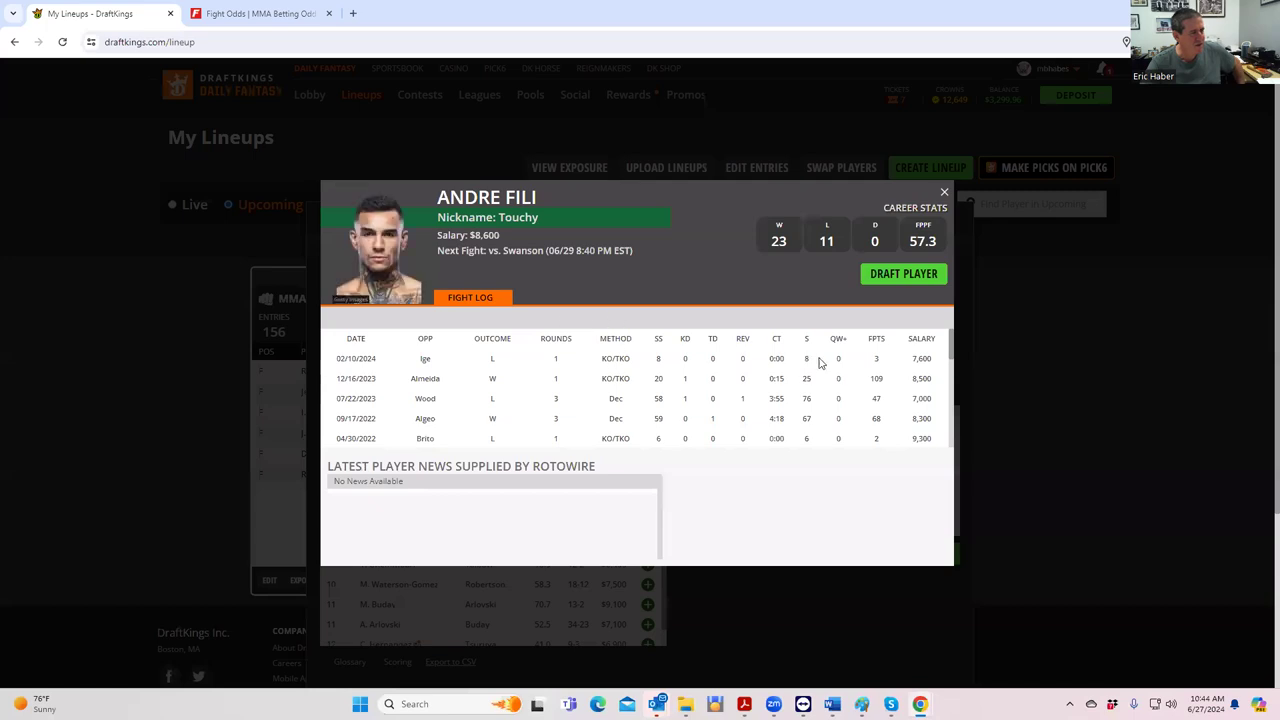
scroll(735, 404, "down", 1)
scroll(735, 404, "down", 2)
scroll(735, 404, "up", 5)
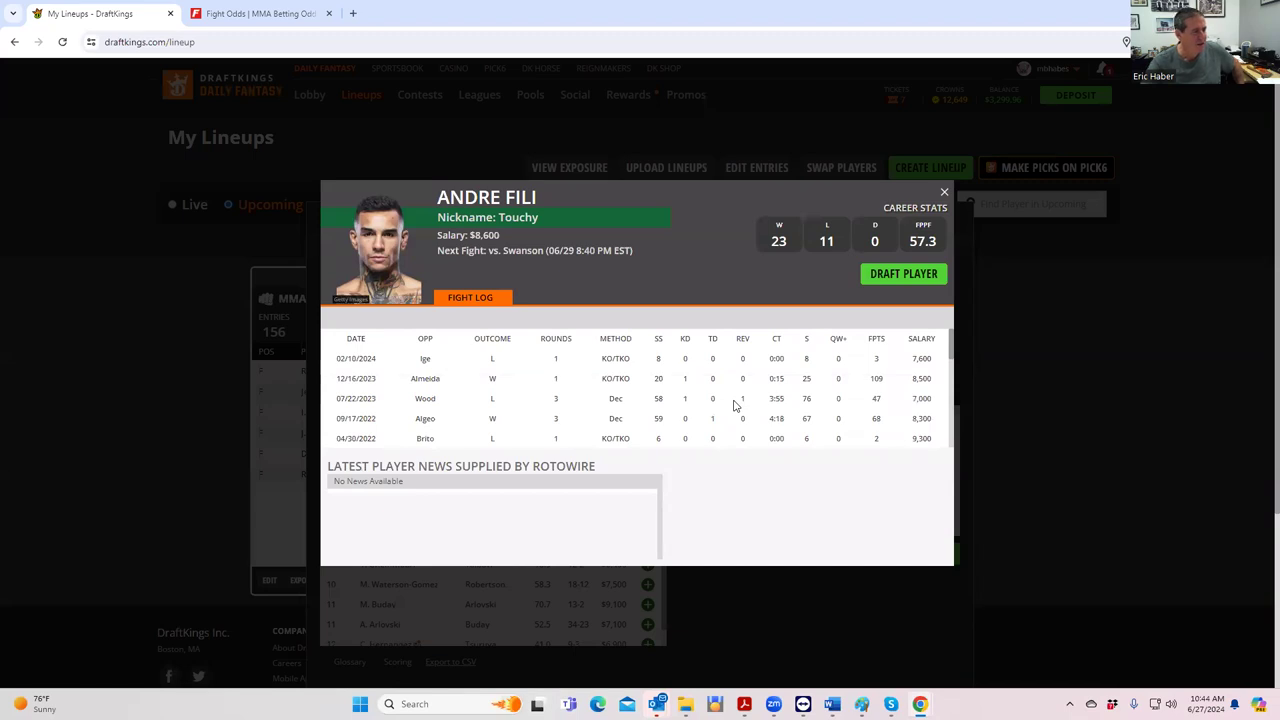
scroll(705, 410, "down", 2)
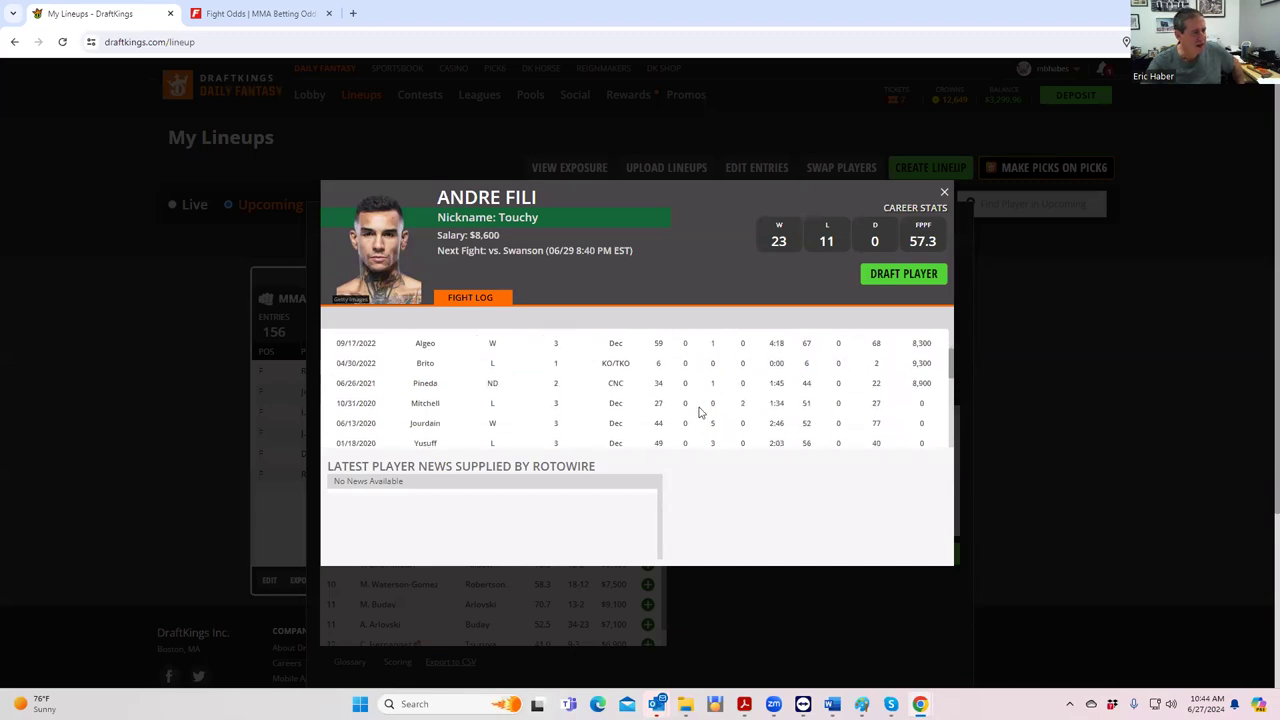
scroll(700, 411, "down", 2)
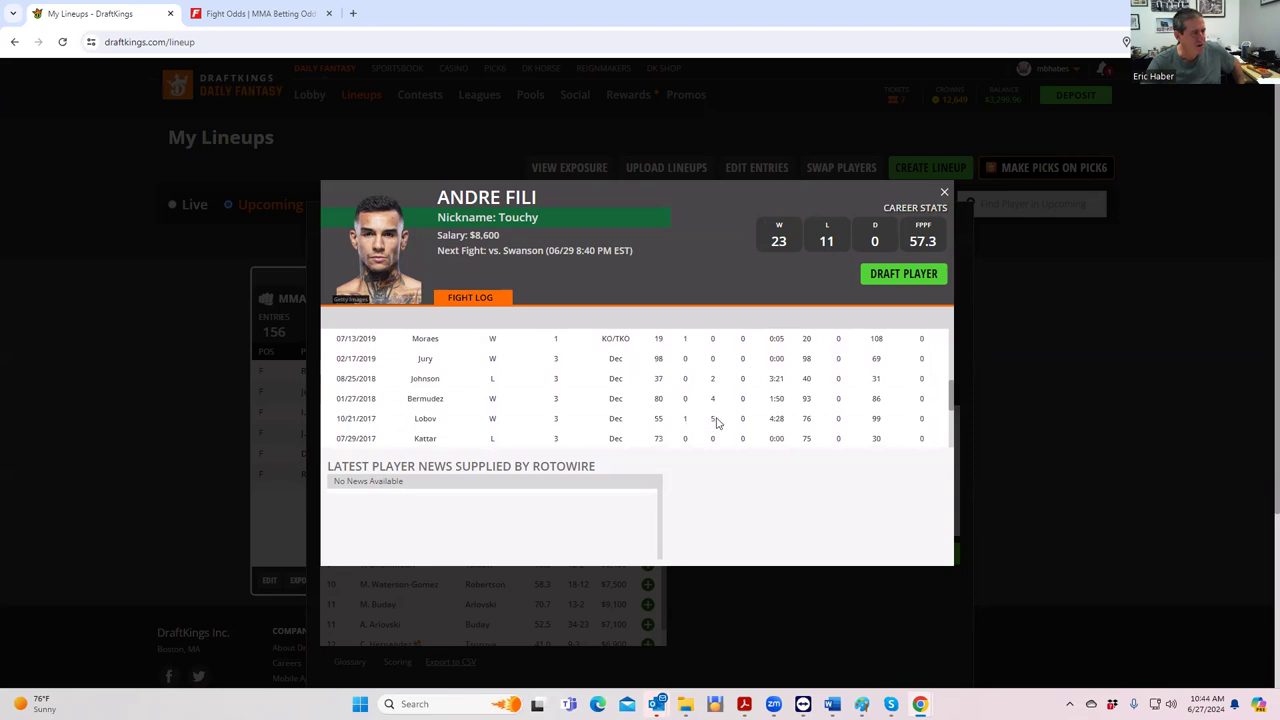
scroll(714, 414, "up", 5)
left_click(943, 193)
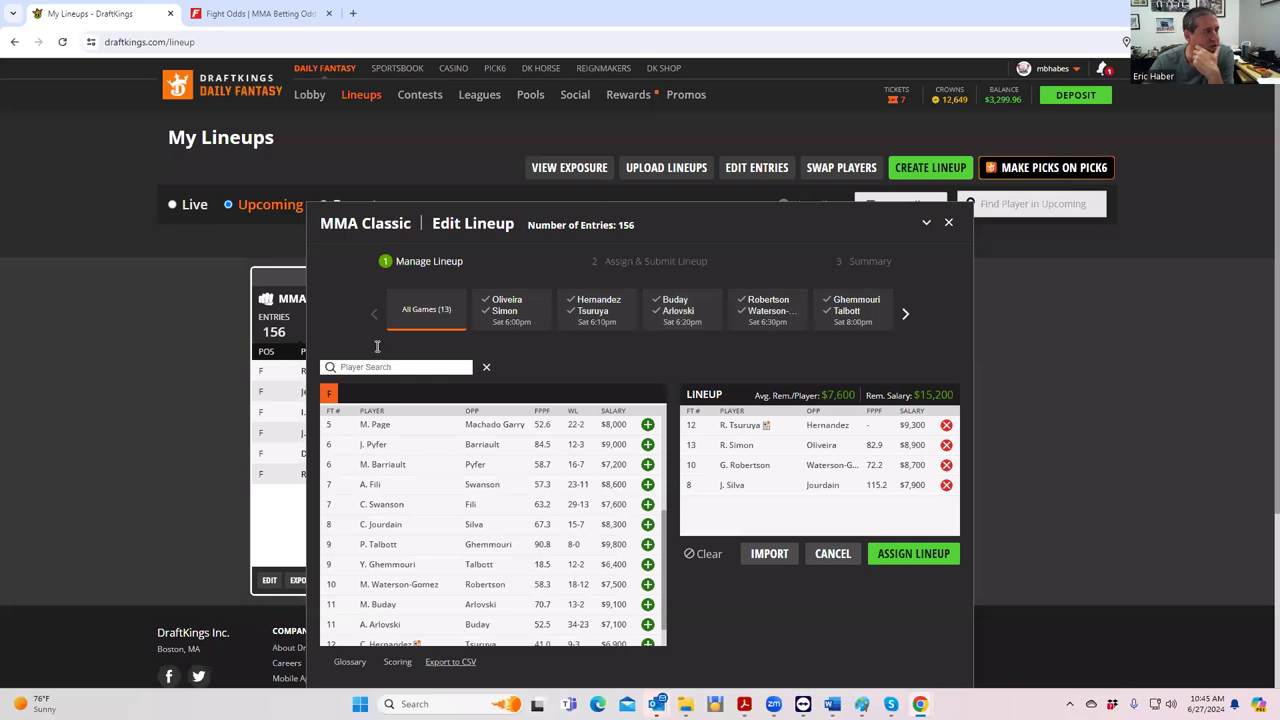
left_click(257, 16)
Step: Expand the Swanson vs Fili prop odds and scroll them, then glance at DraftKings
scroll(640, 280, "up", 2)
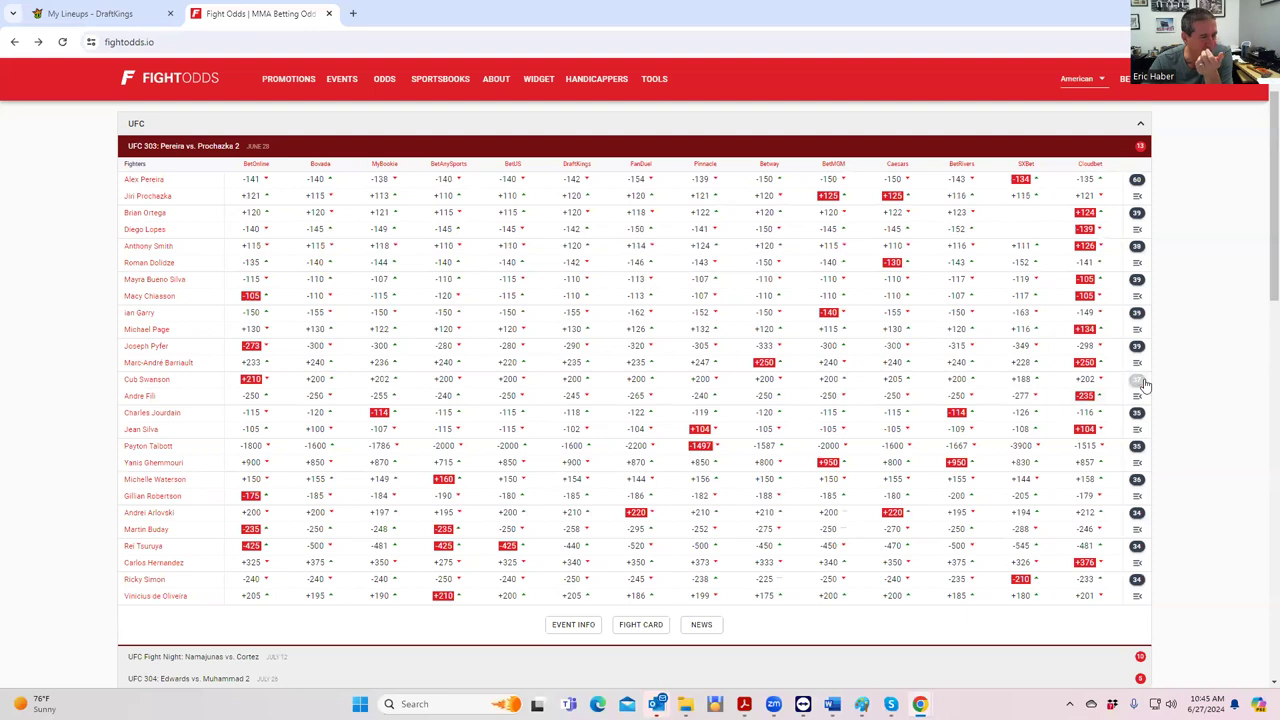
left_click(1137, 381)
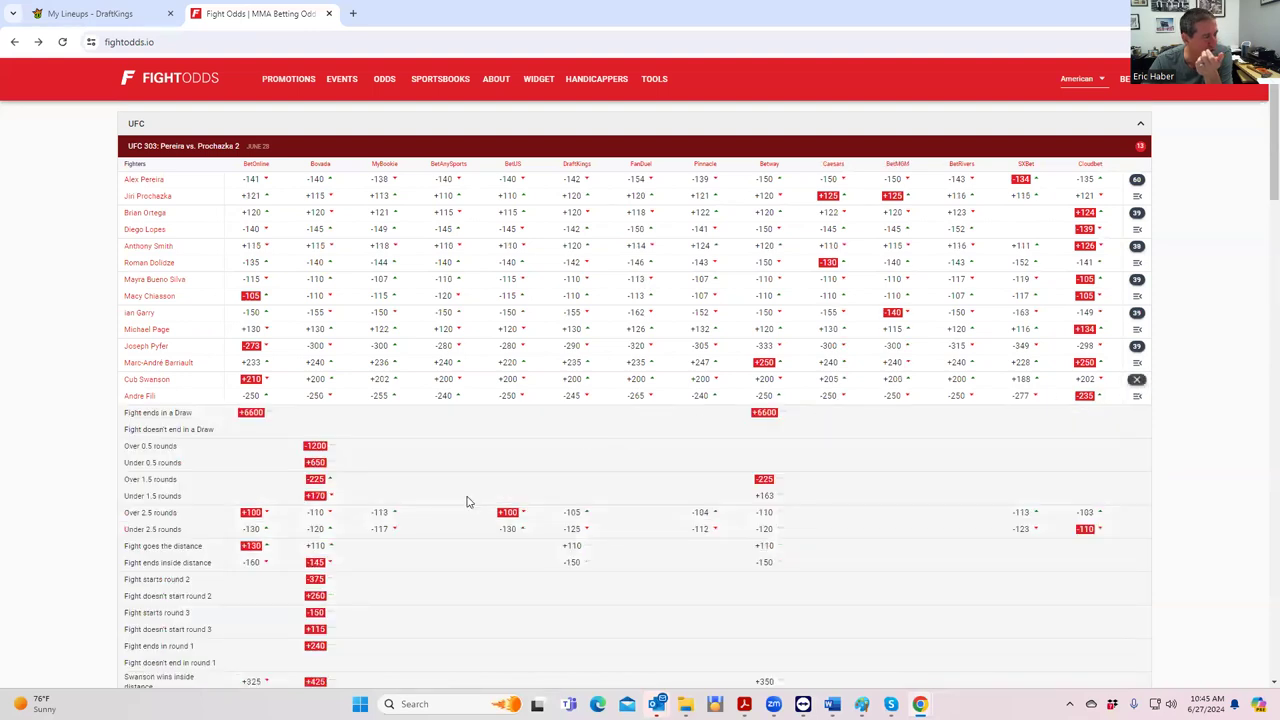
scroll(430, 505, "down", 2)
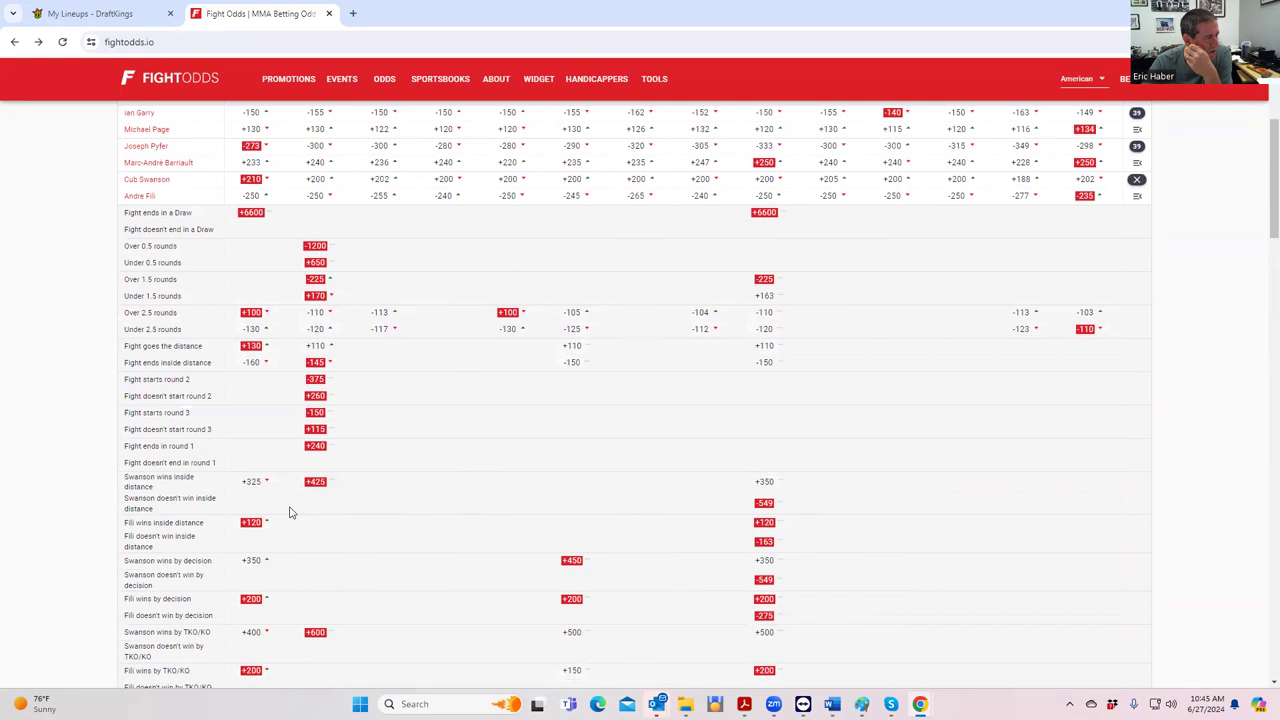
left_click(56, 20)
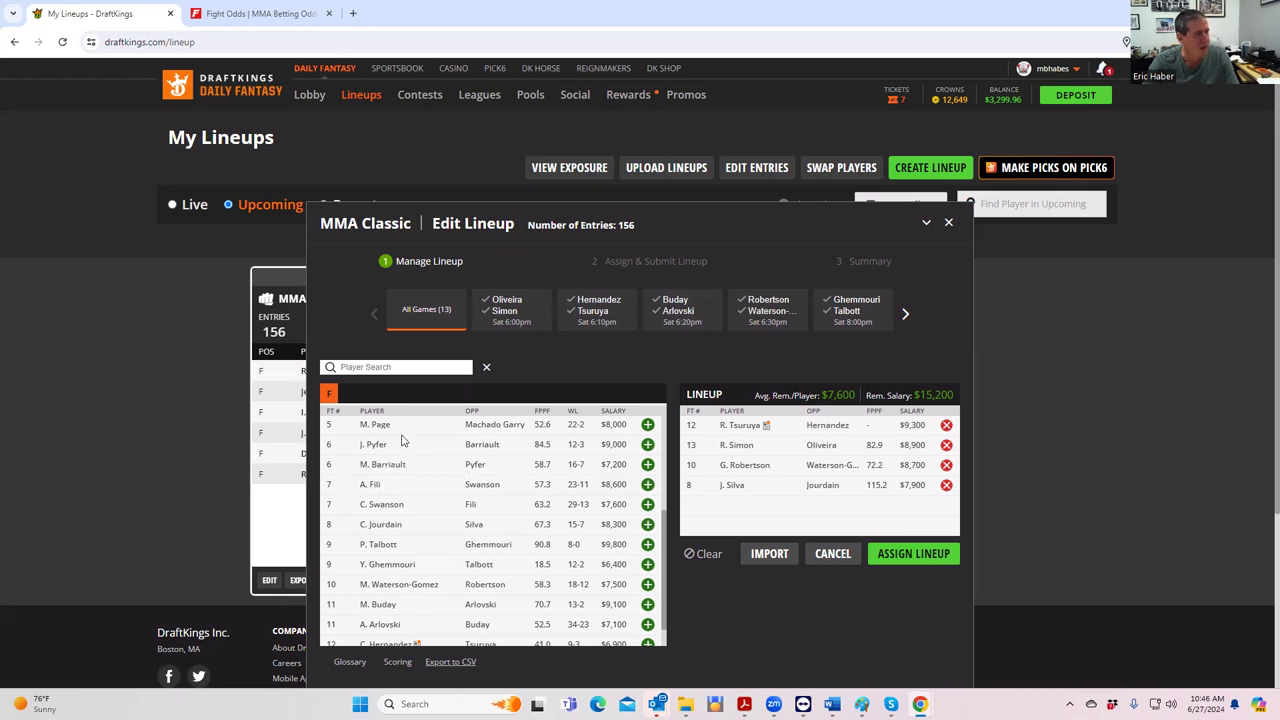
Step: Collapse the Swanson–Fili props, scroll the Pyfer vs Barriault props, then return to DraftKings
left_click(253, 14)
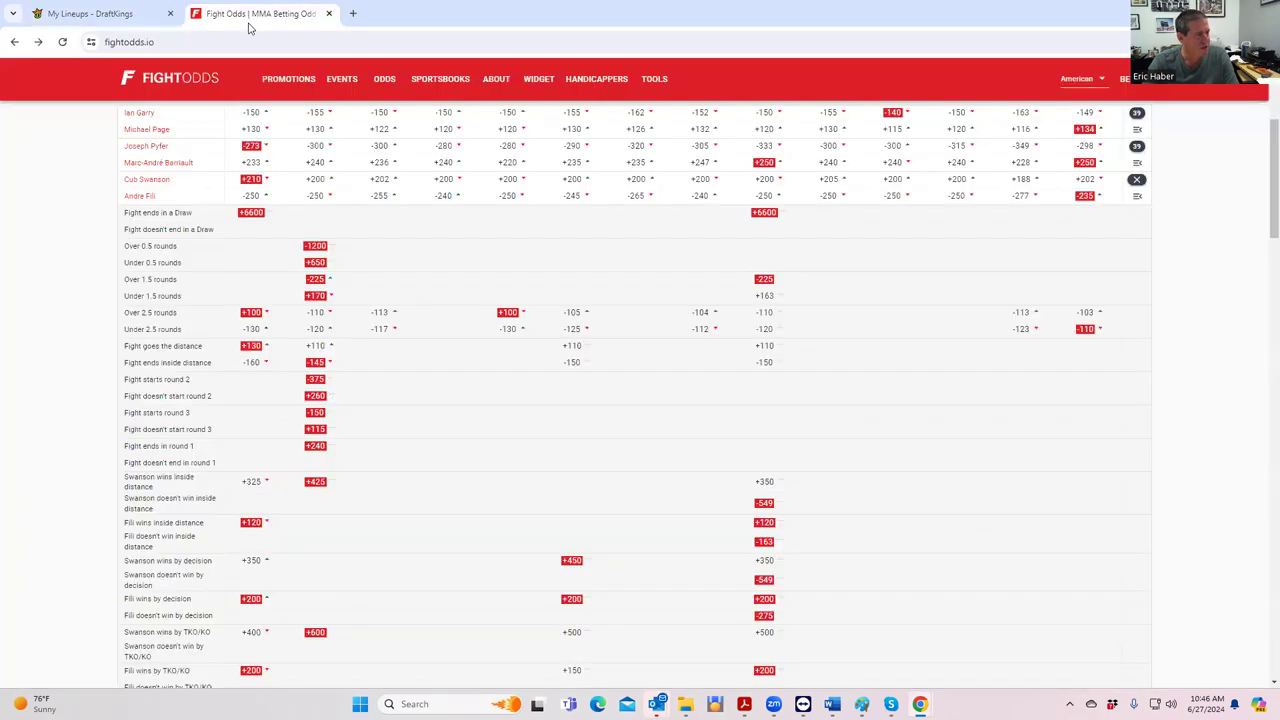
left_click(1137, 179)
scroll(983, 298, "up", 2)
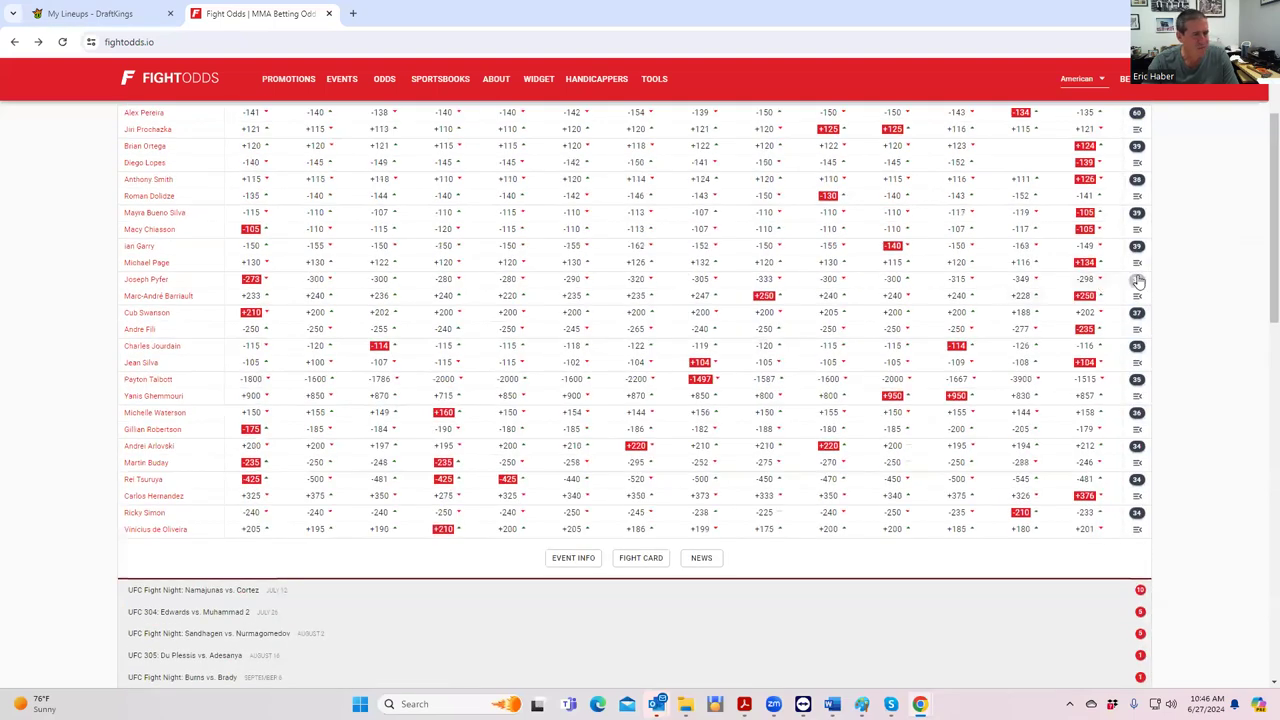
left_click(1137, 280)
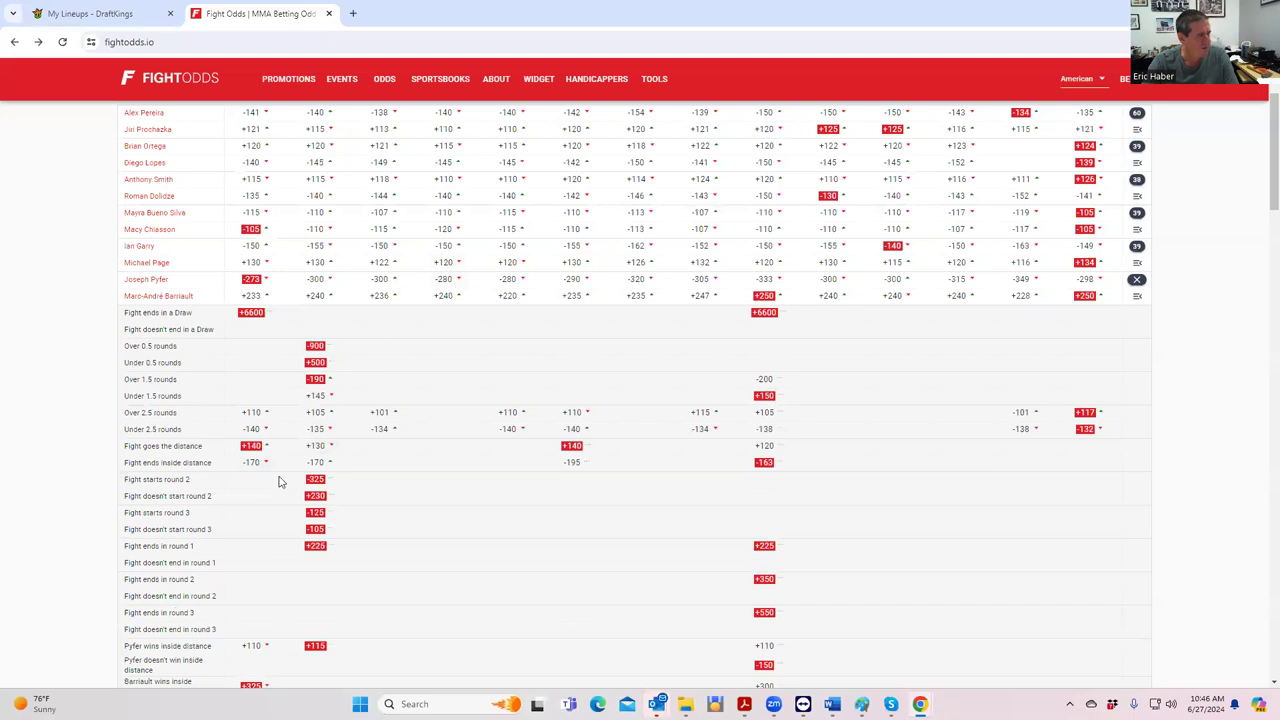
scroll(328, 511, "down", 2)
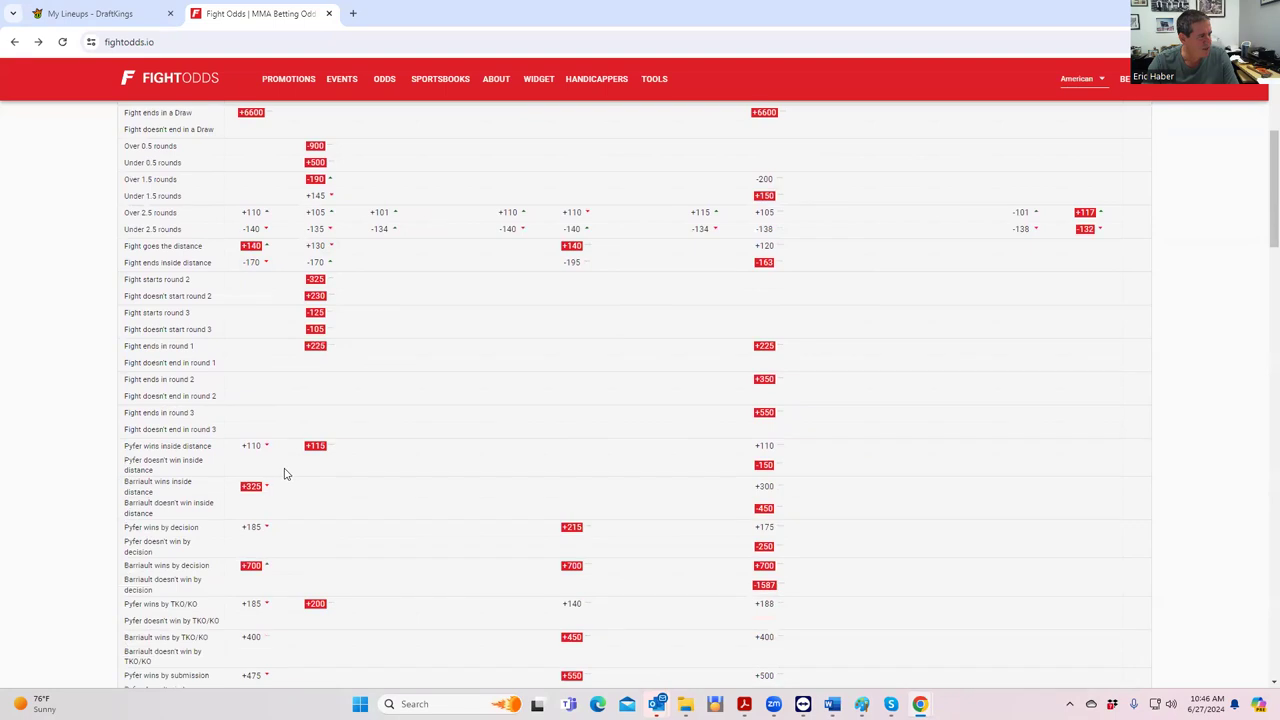
scroll(403, 420, "up", 2)
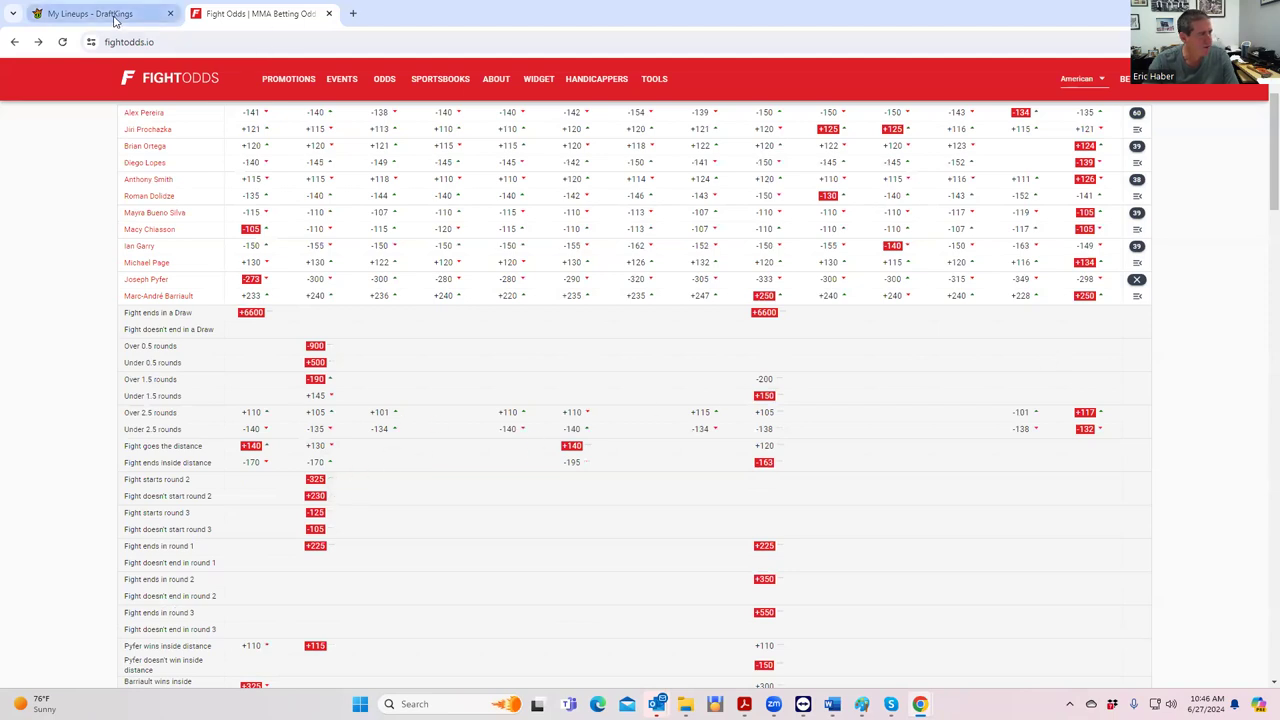
left_click(115, 15)
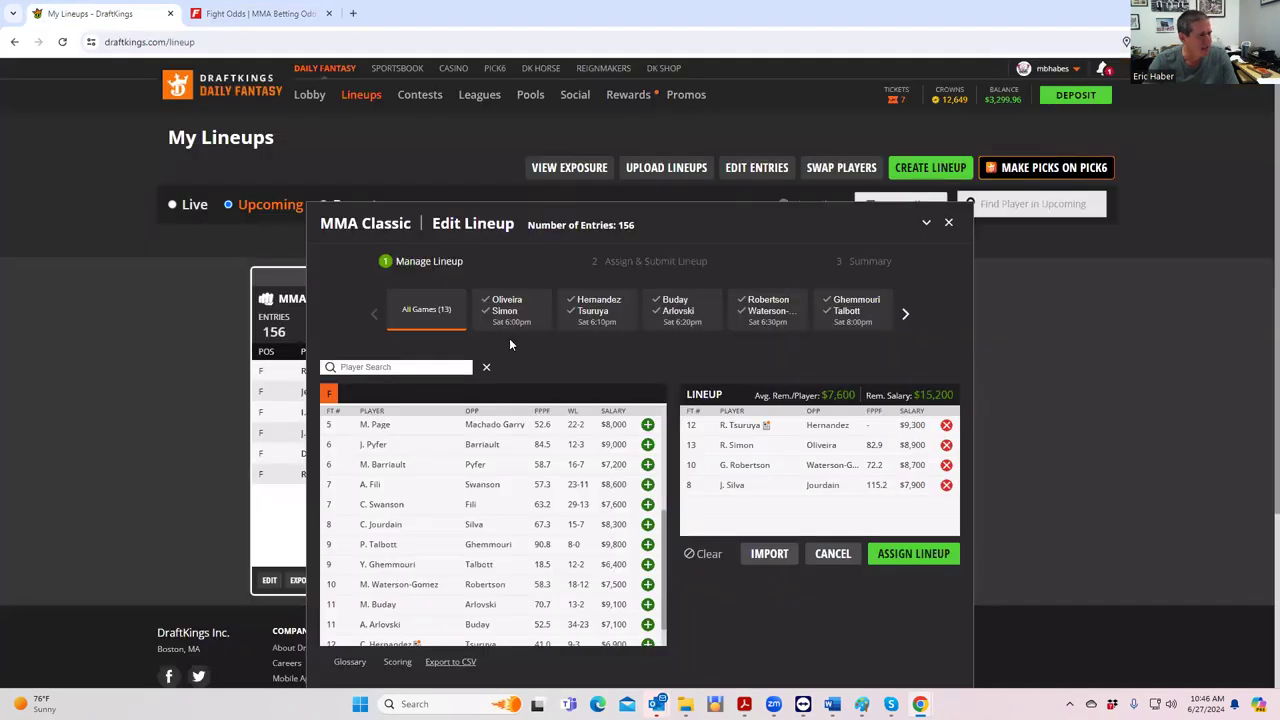
Step: Look over Joe Pyfer's DraftKings player card and fight log, then close it
left_click(375, 445)
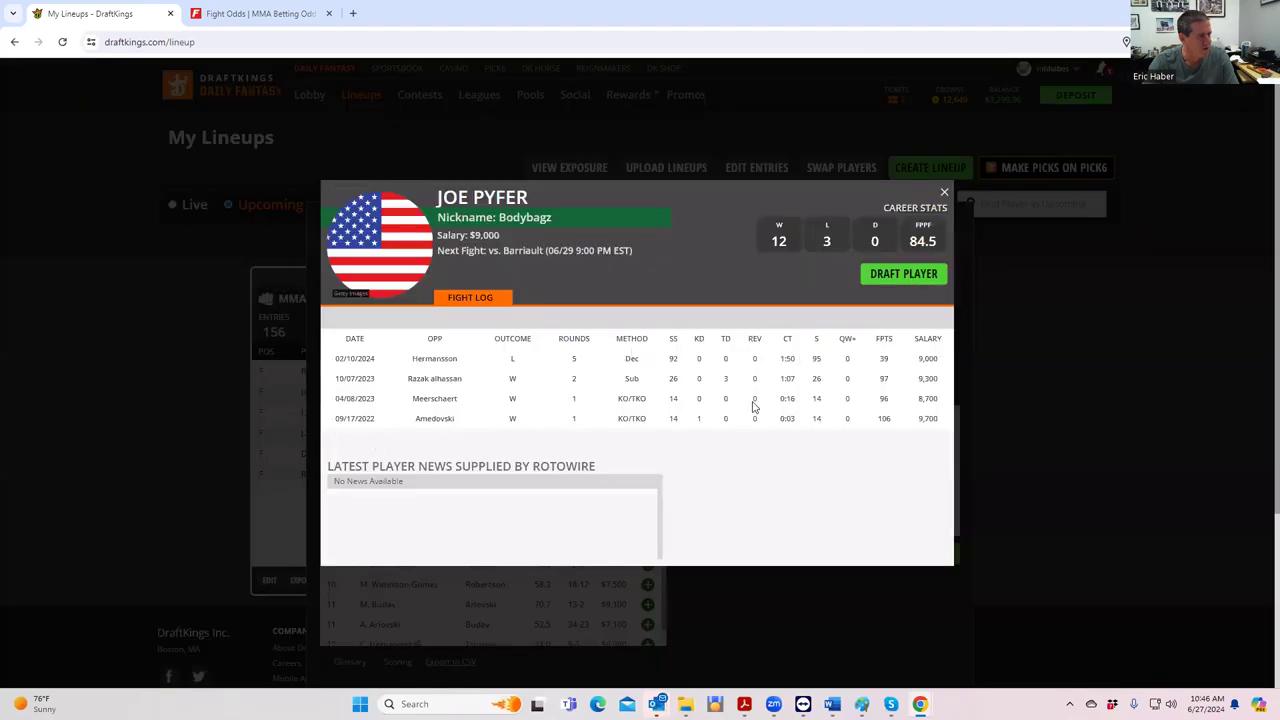
scroll(753, 405, "down", 1)
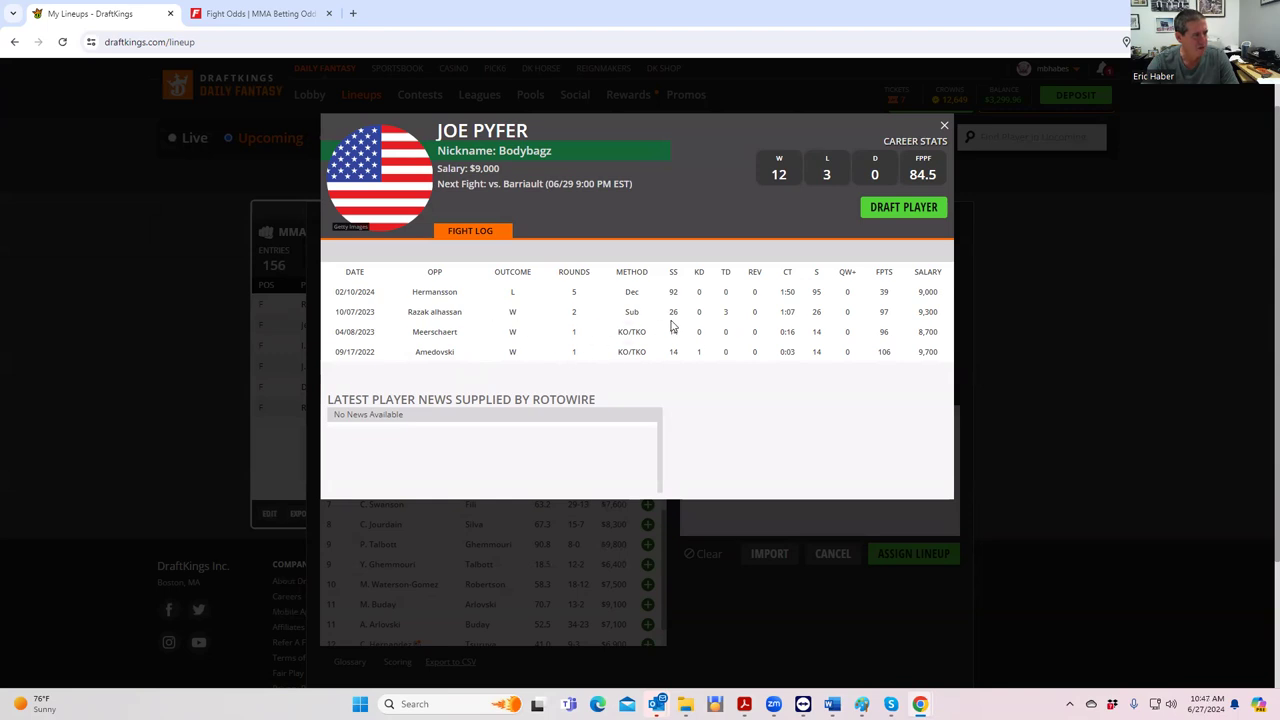
left_click(946, 128)
Step: Open M. Barriault's $7,200 player card and scroll his fight log back to 2019
left_click(386, 464)
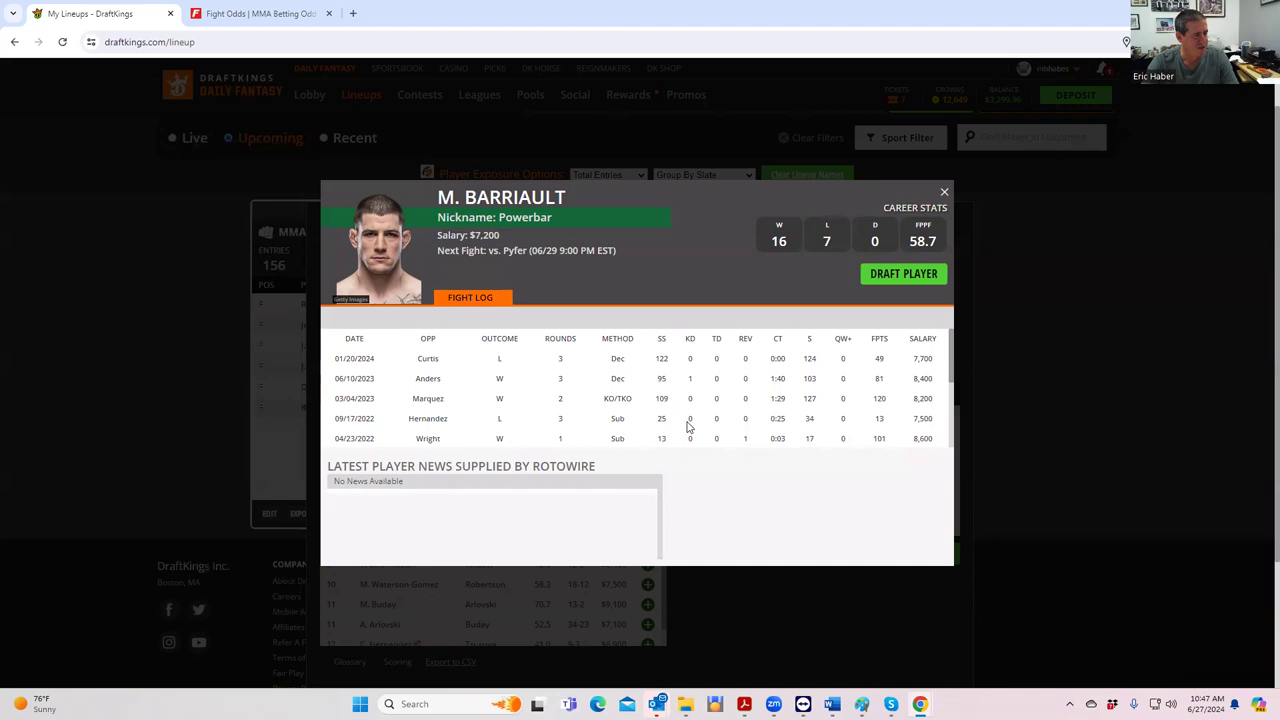
scroll(688, 425, "down", 1)
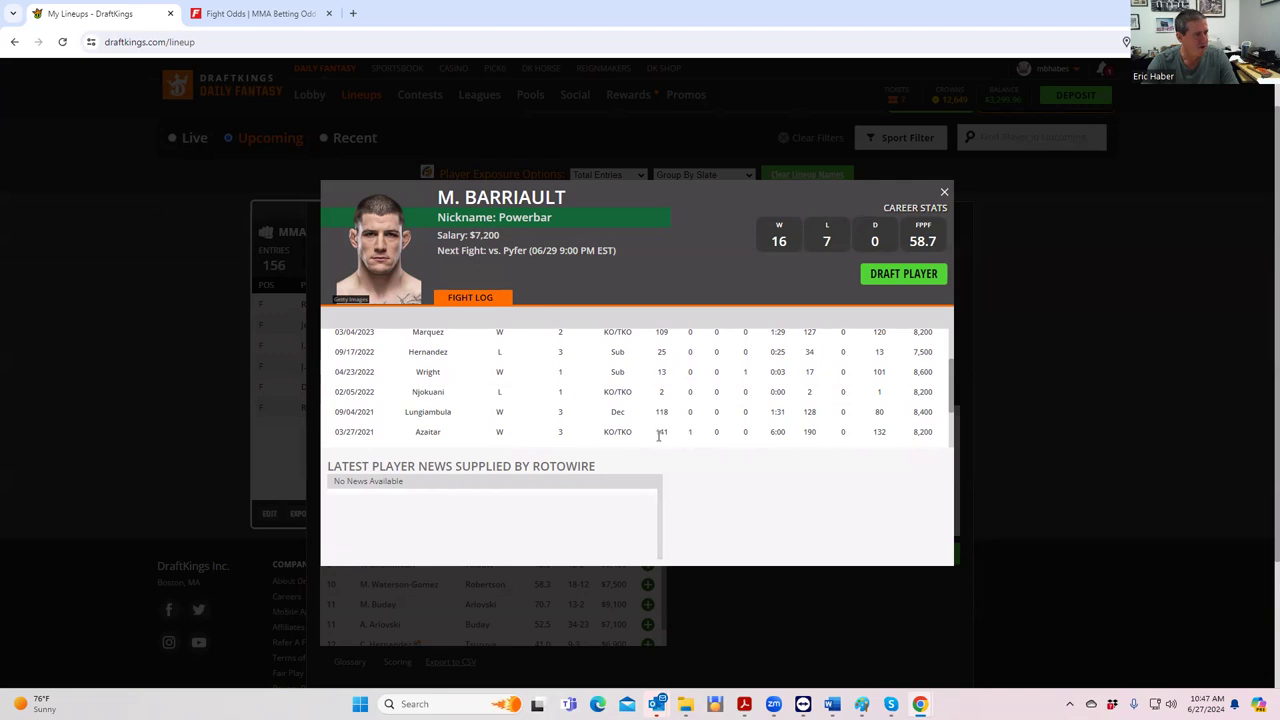
scroll(728, 432, "up", 2)
scroll(728, 434, "down", 2)
scroll(728, 434, "down", 2)
scroll(820, 430, "down", 2)
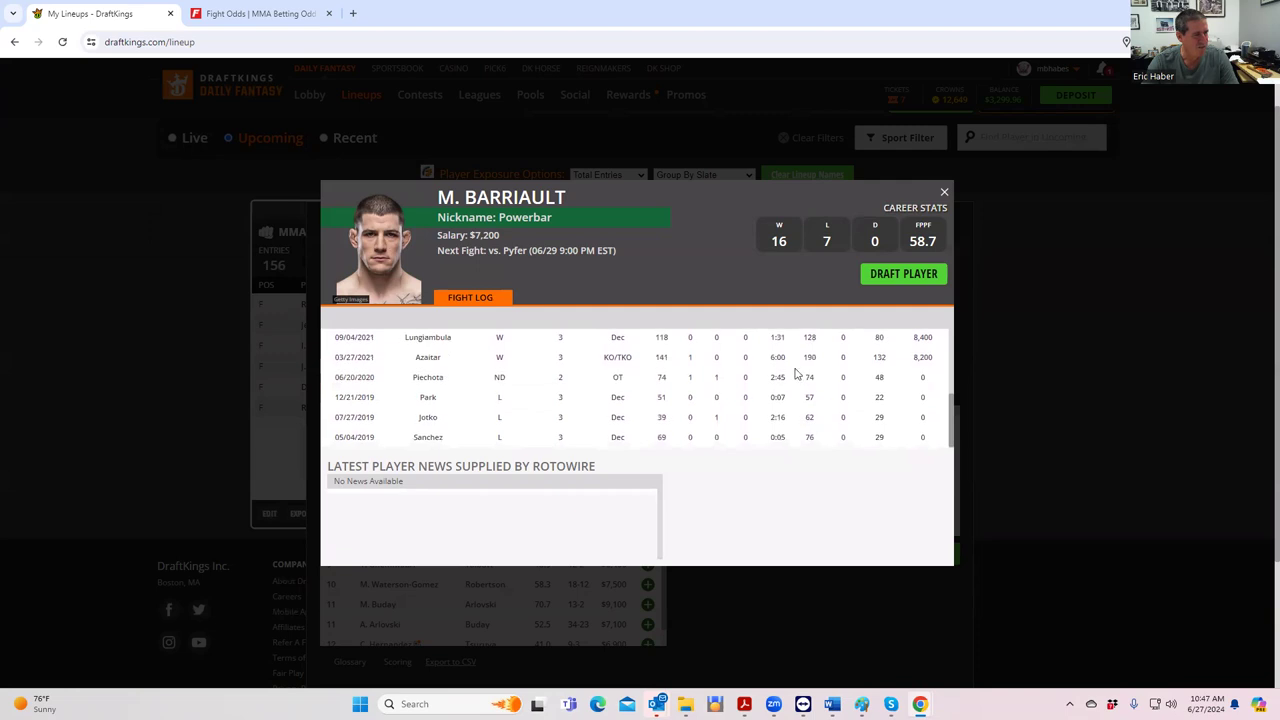
Step: Close Barriault's card and add him as the fifth fighter, leaving $8,000
left_click(942, 194)
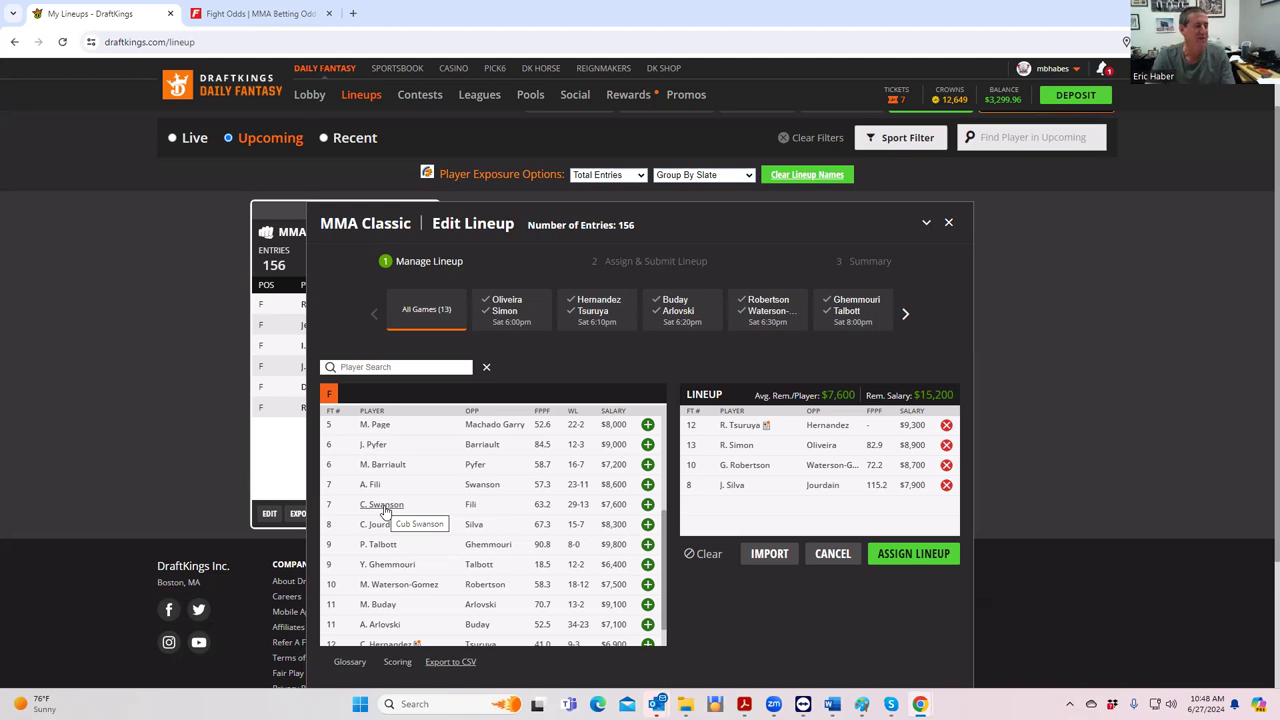
left_click(647, 464)
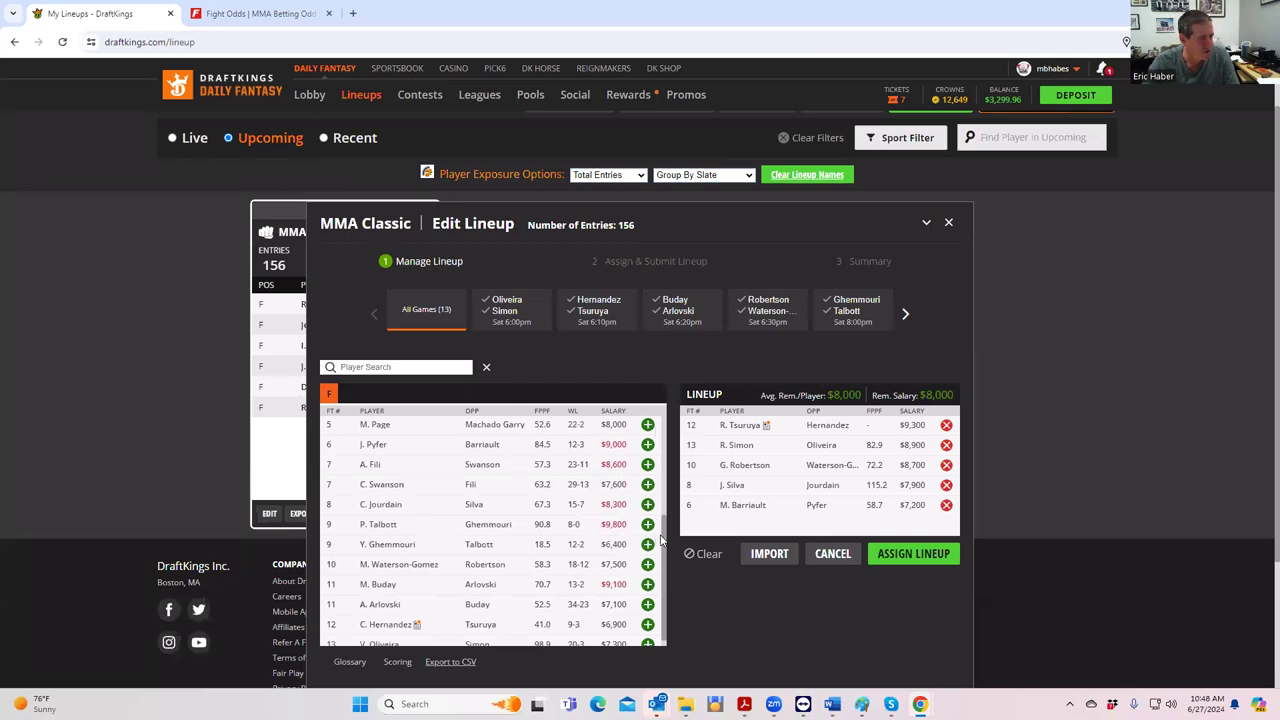
left_click_drag(665, 527, 657, 500)
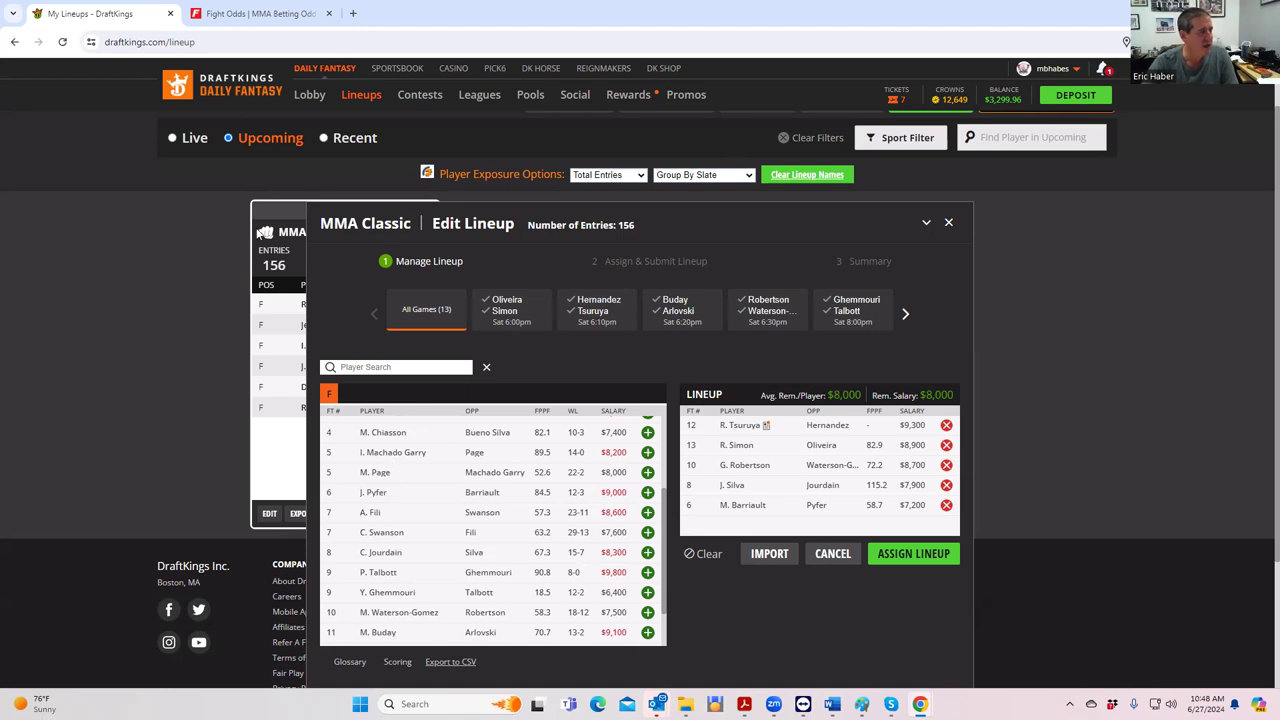
Step: Replace the Pyfer–Barriault props with the Ian Garry vs Michael Page props, then collapse them
left_click(256, 15)
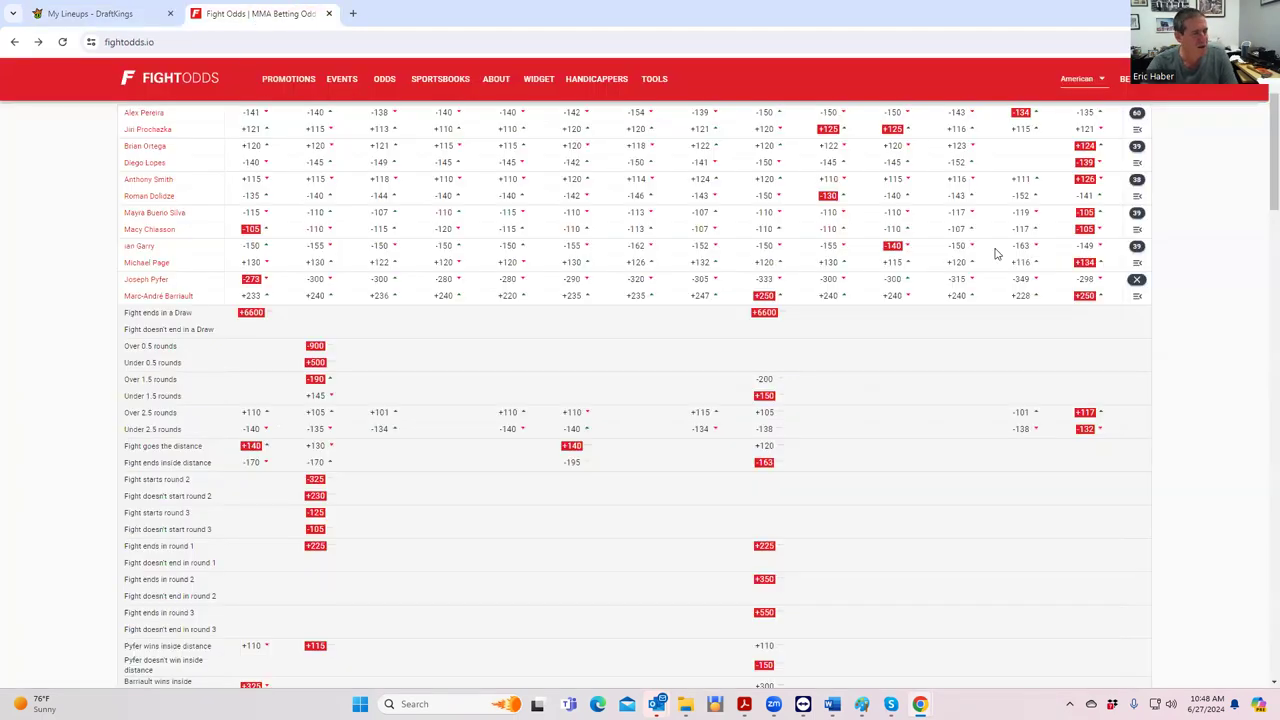
left_click(1137, 280)
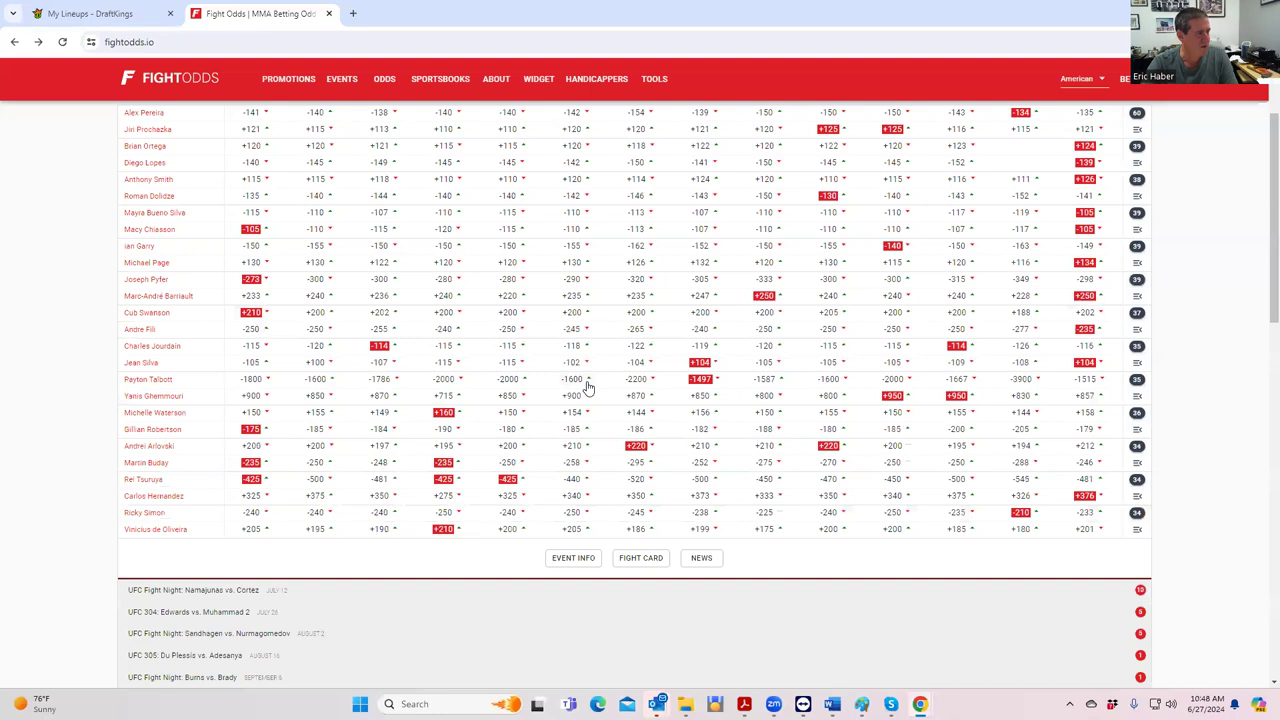
left_click(1137, 246)
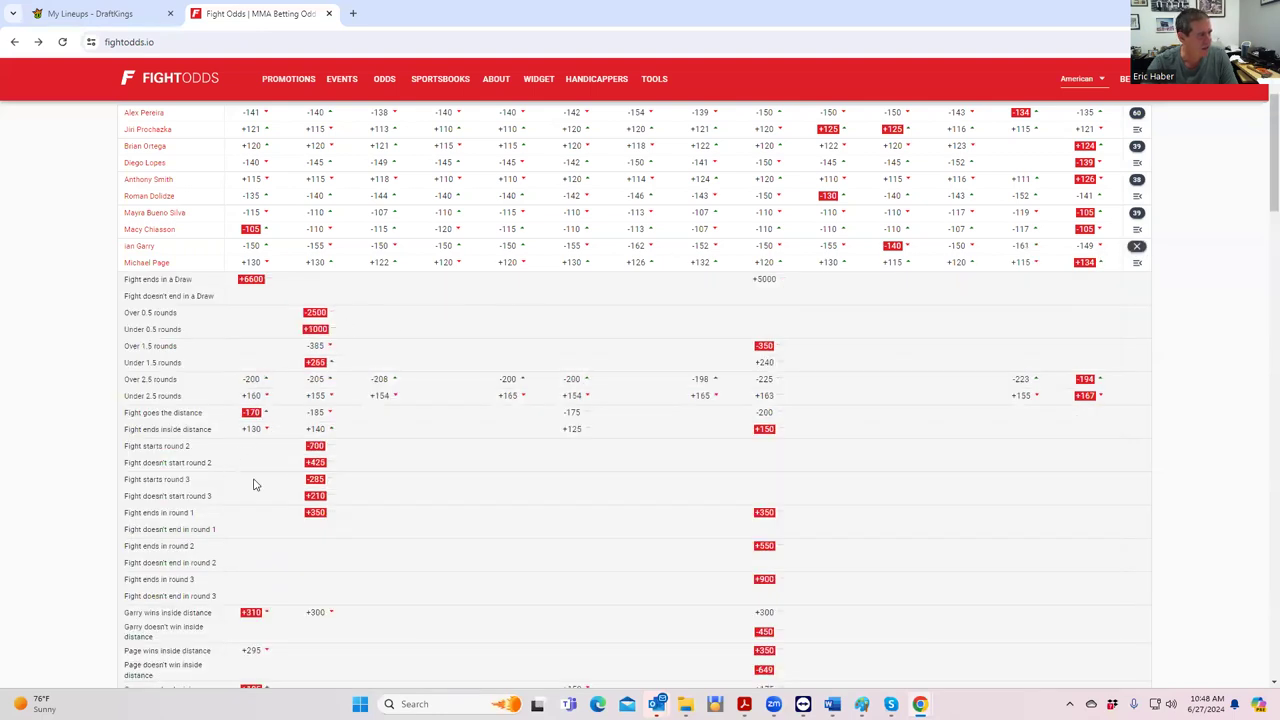
scroll(246, 537, "down", 1)
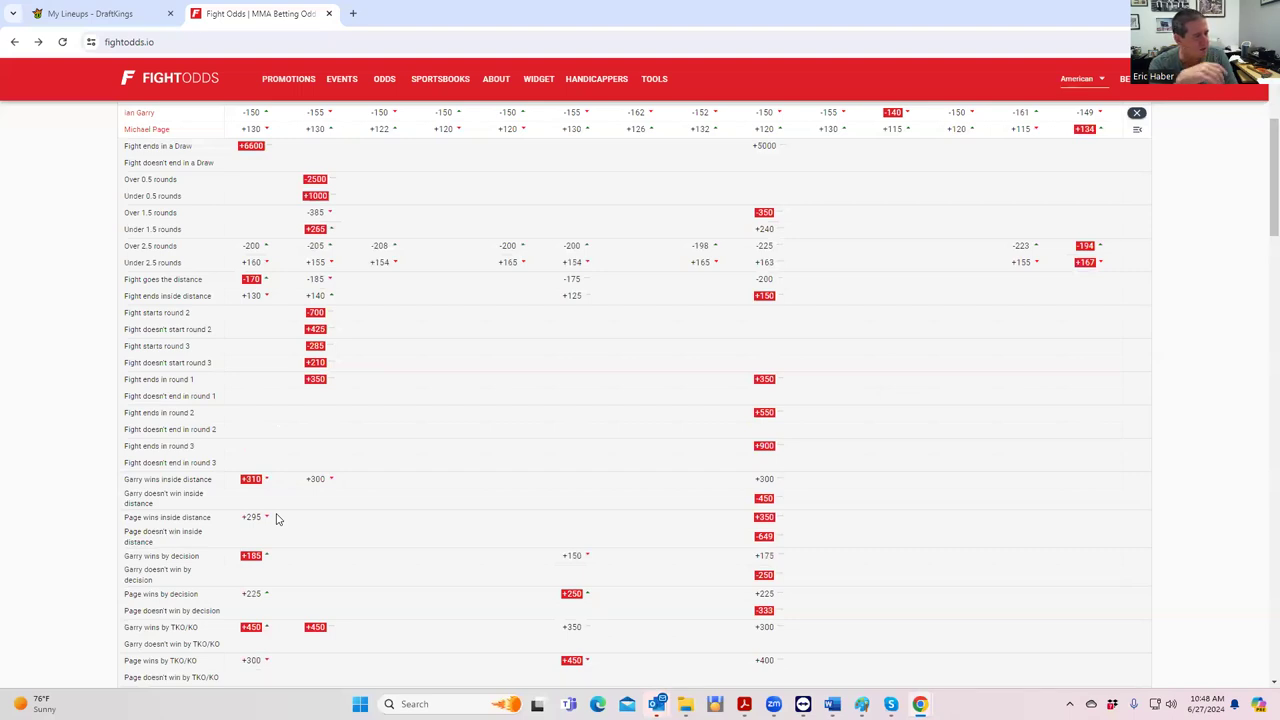
scroll(1010, 260, "up", 2)
scroll(995, 326, "up", 1)
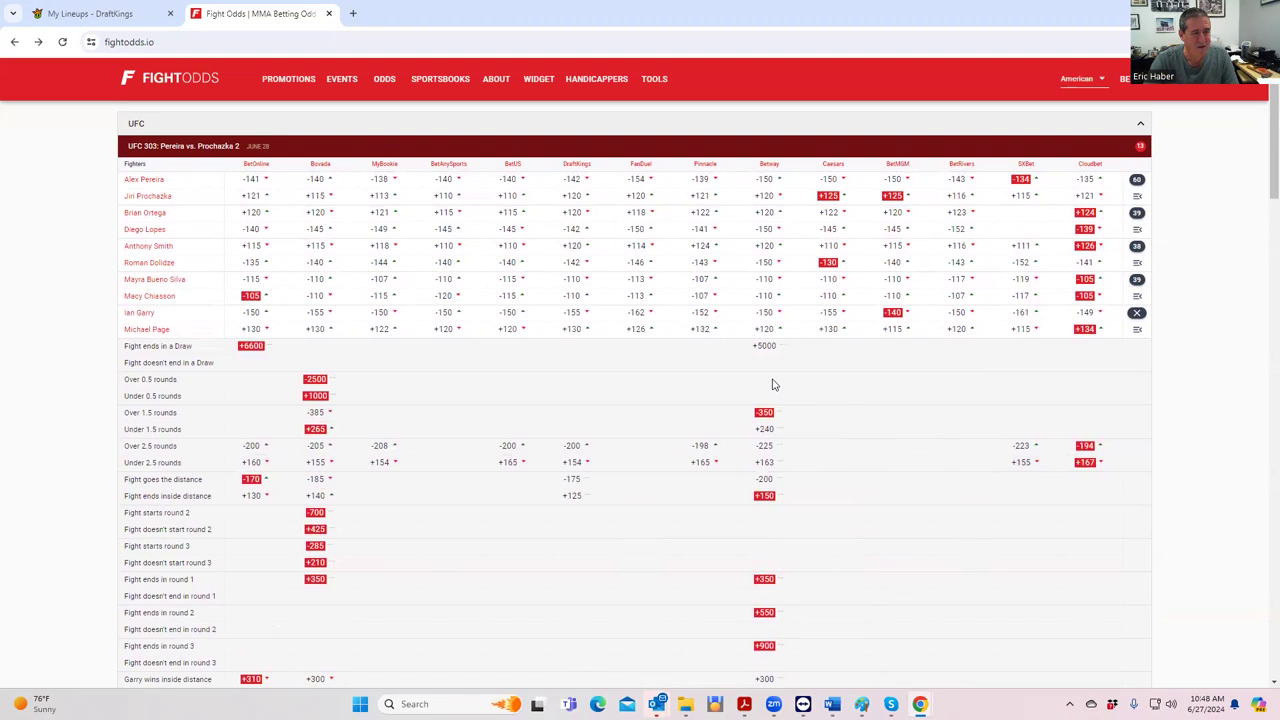
left_click(1137, 313)
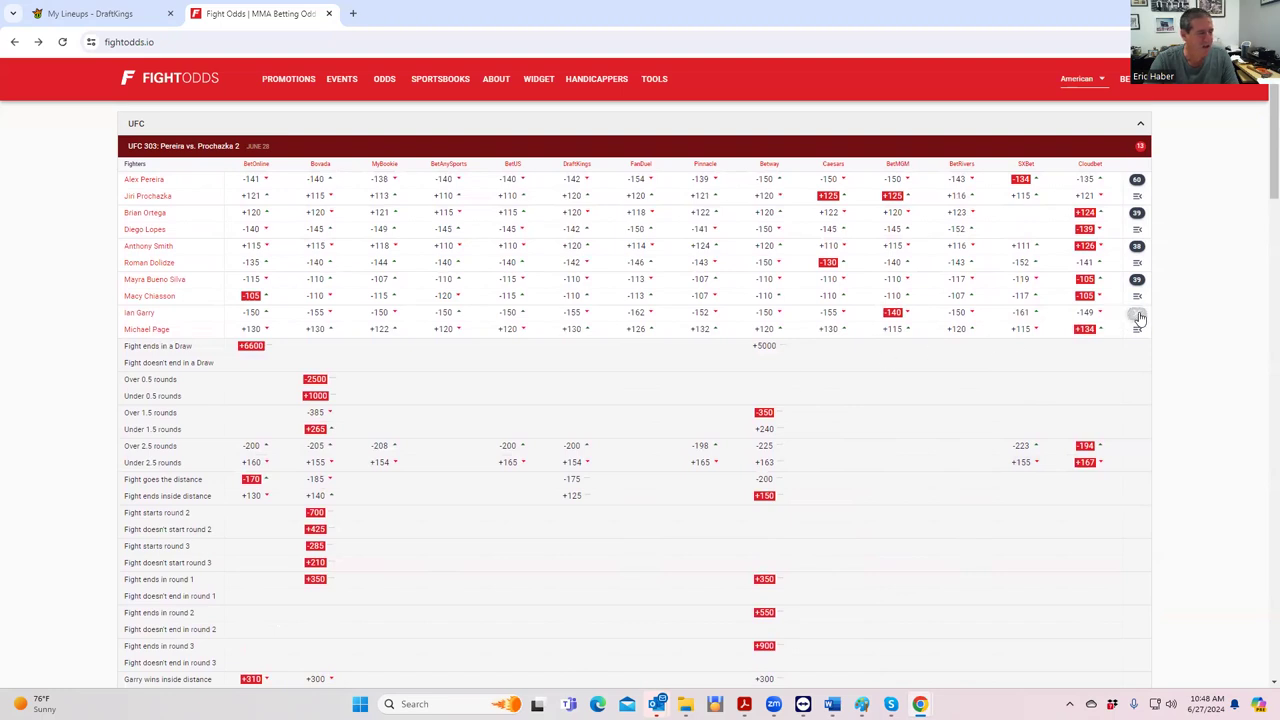
left_click(1139, 316)
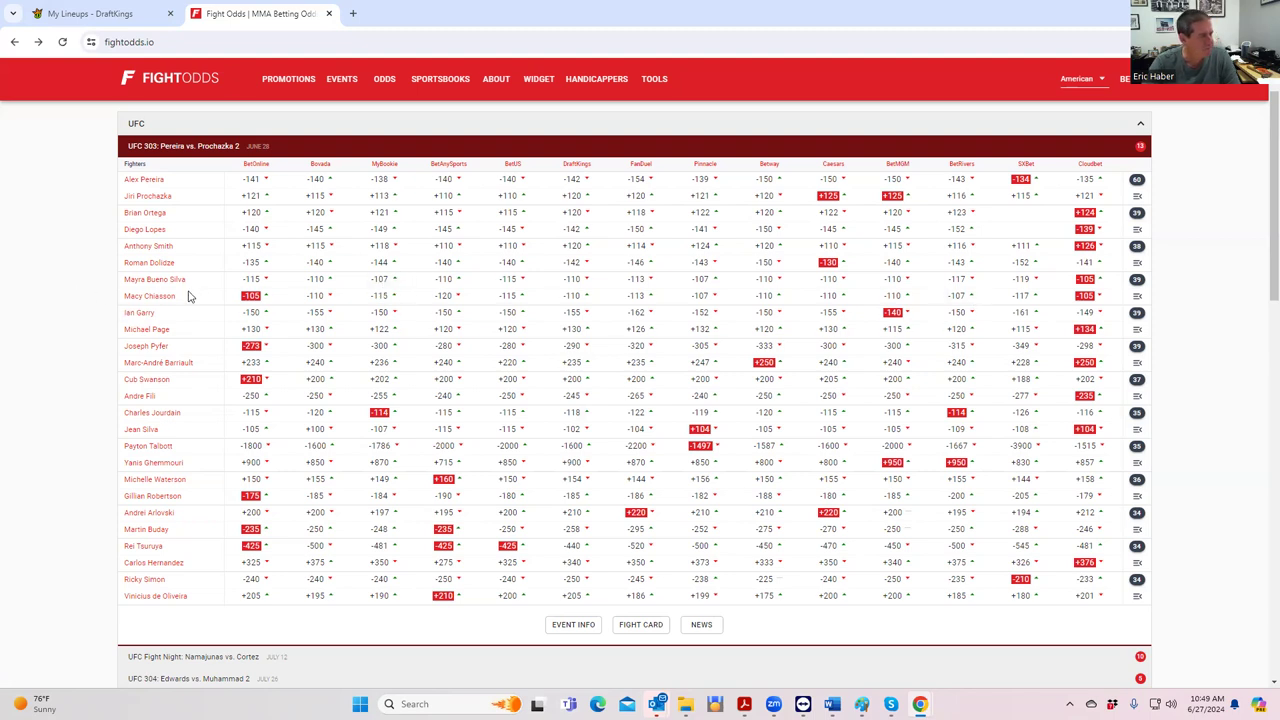
Step: Read Macy Chiasson's $7,400 player card and fight log, then close it
left_click(118, 16)
scroll(588, 483, "up", 1)
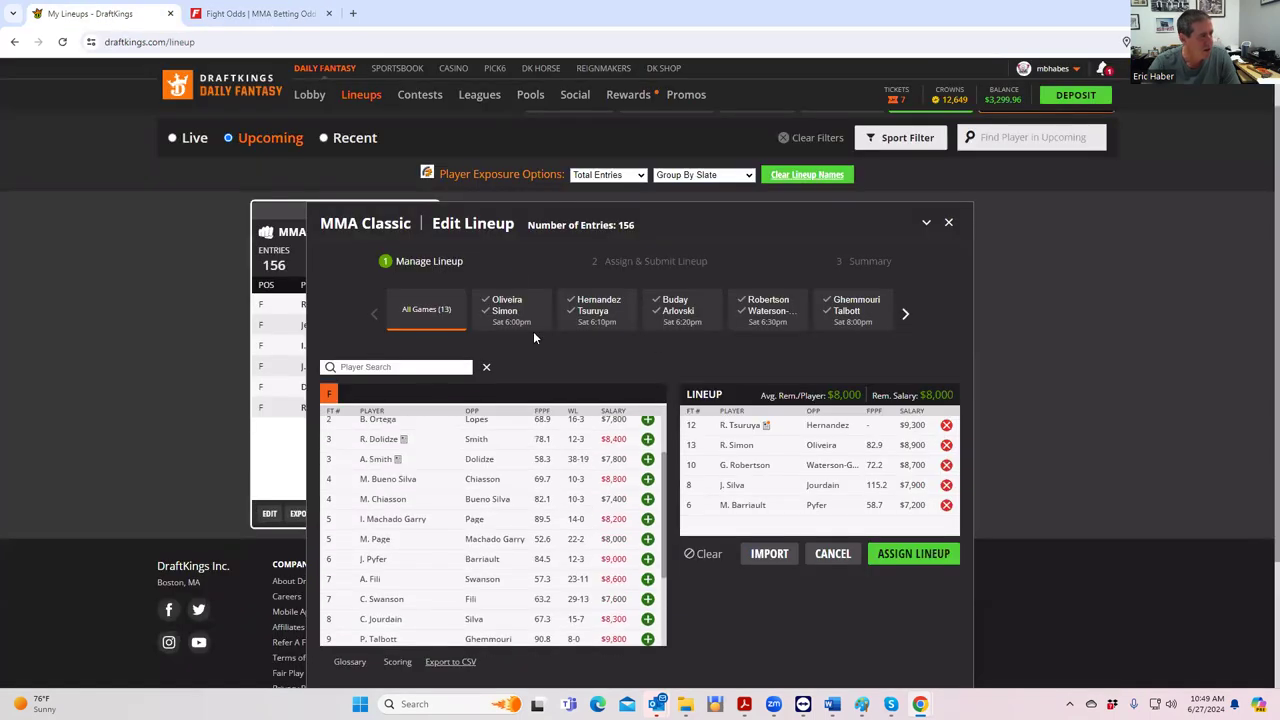
scroll(527, 467, "up", 1)
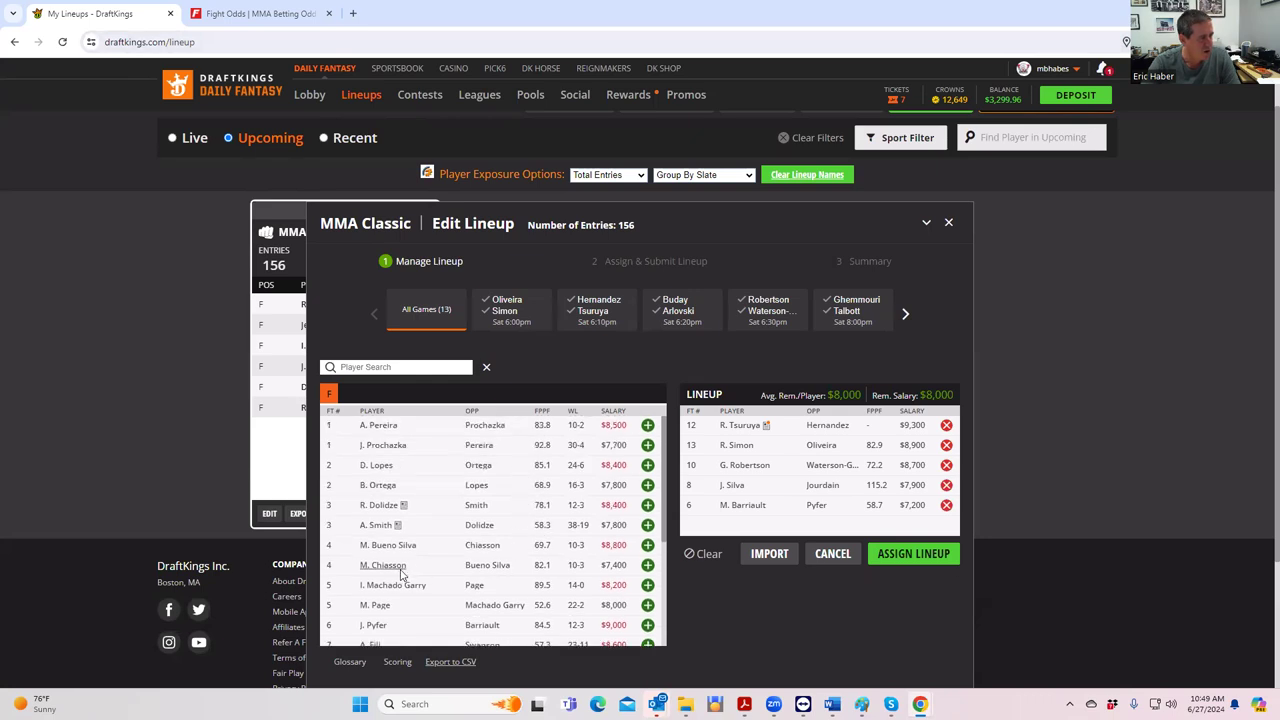
left_click(392, 567)
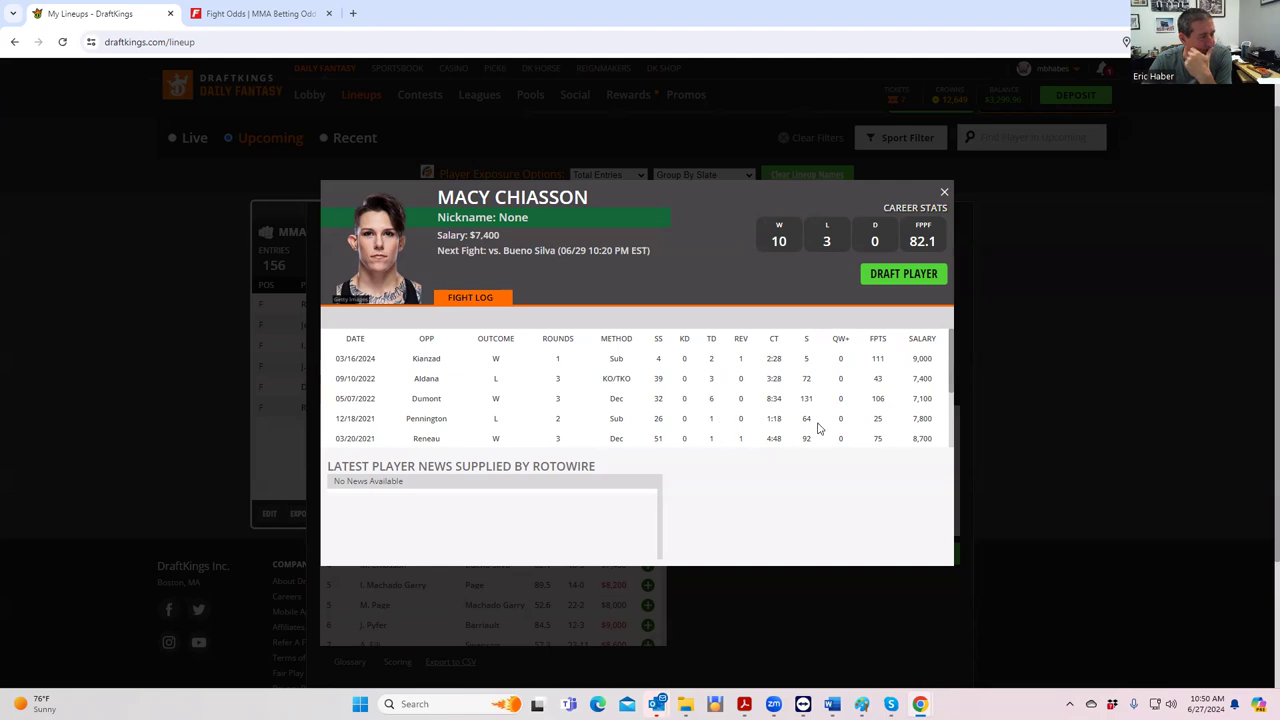
scroll(820, 426, "down", 2)
scroll(822, 424, "down", 1)
scroll(824, 422, "up", 3)
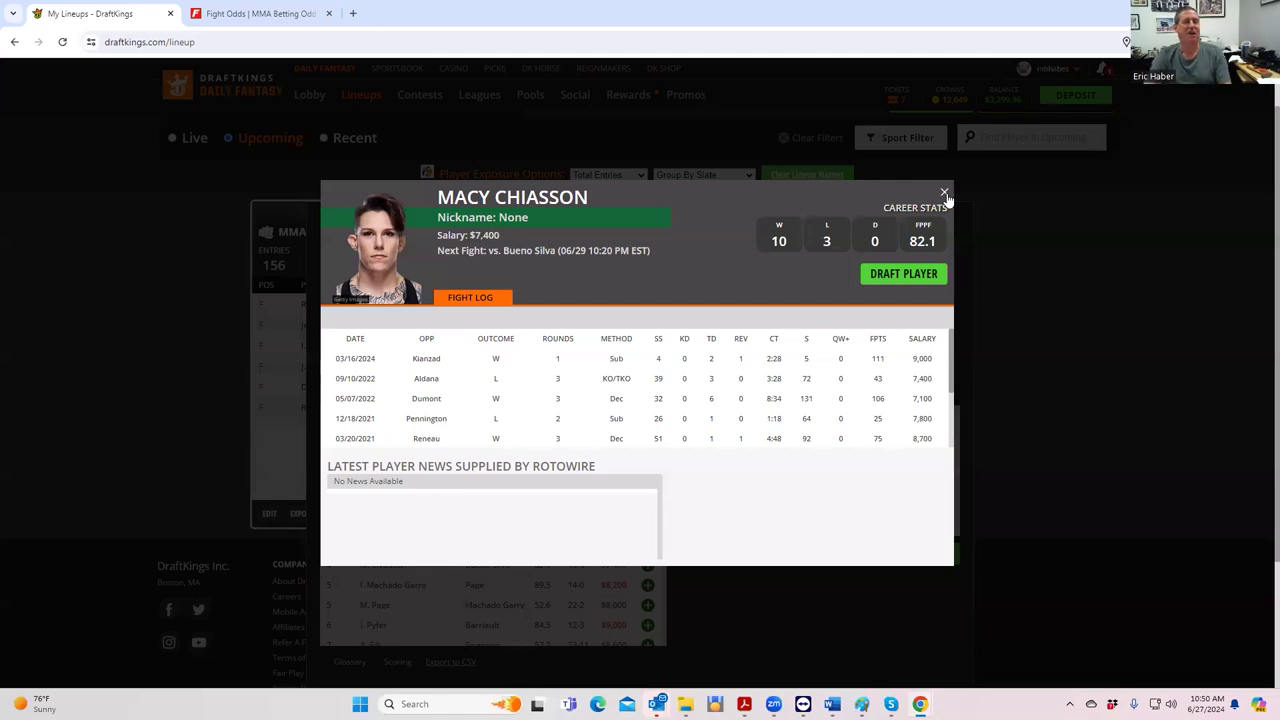
left_click(944, 192)
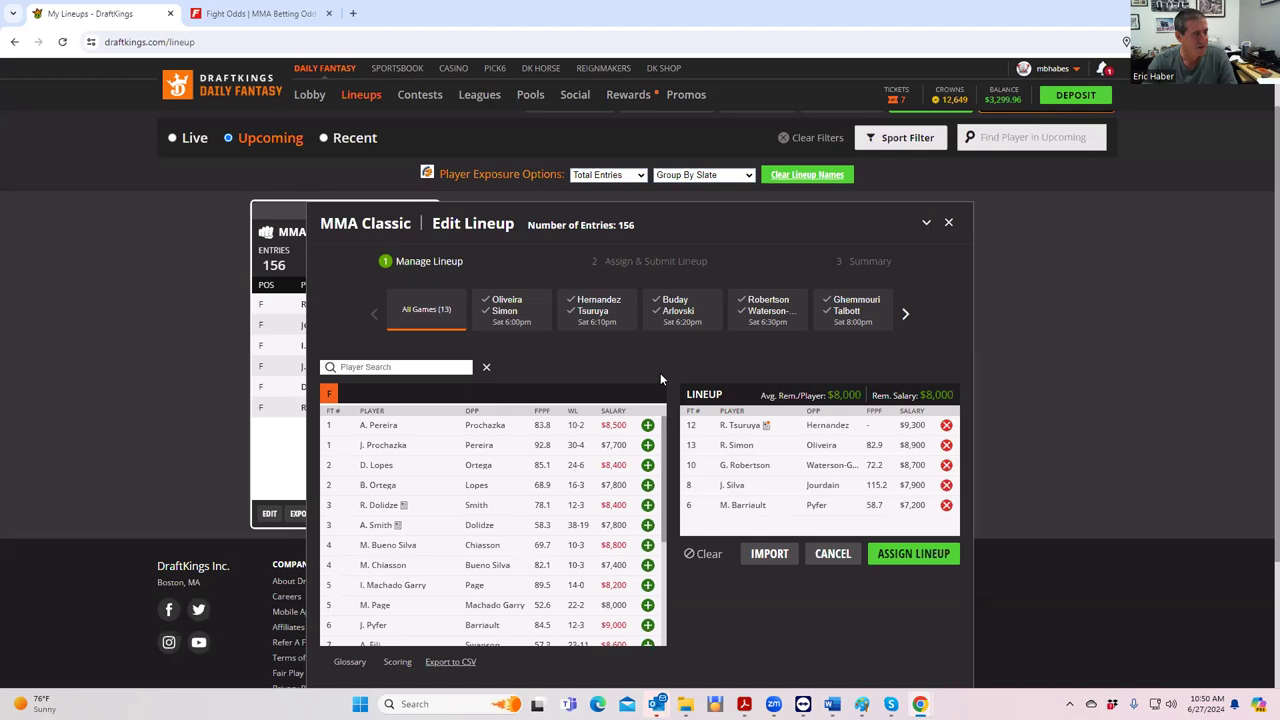
Step: Expand the Bueno Silva vs Chiasson prop odds on FightOdds.io and review round totals and distance lines
left_click(212, 18)
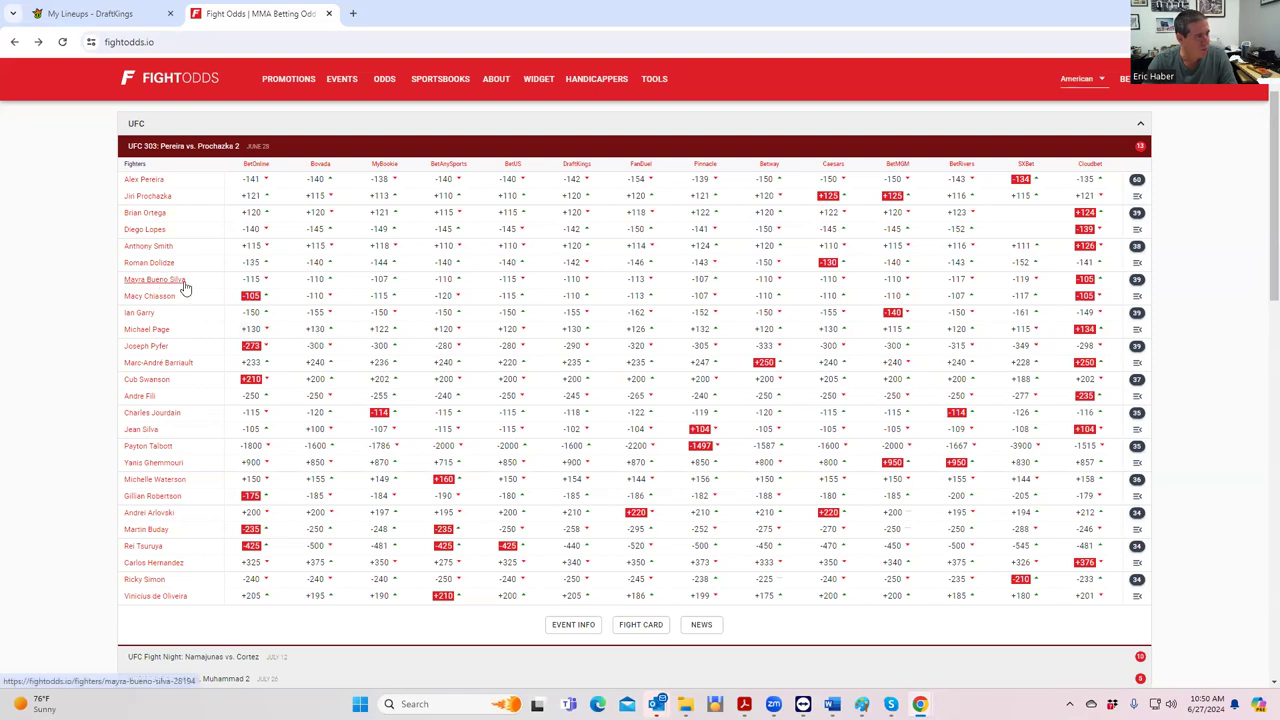
left_click(1137, 279)
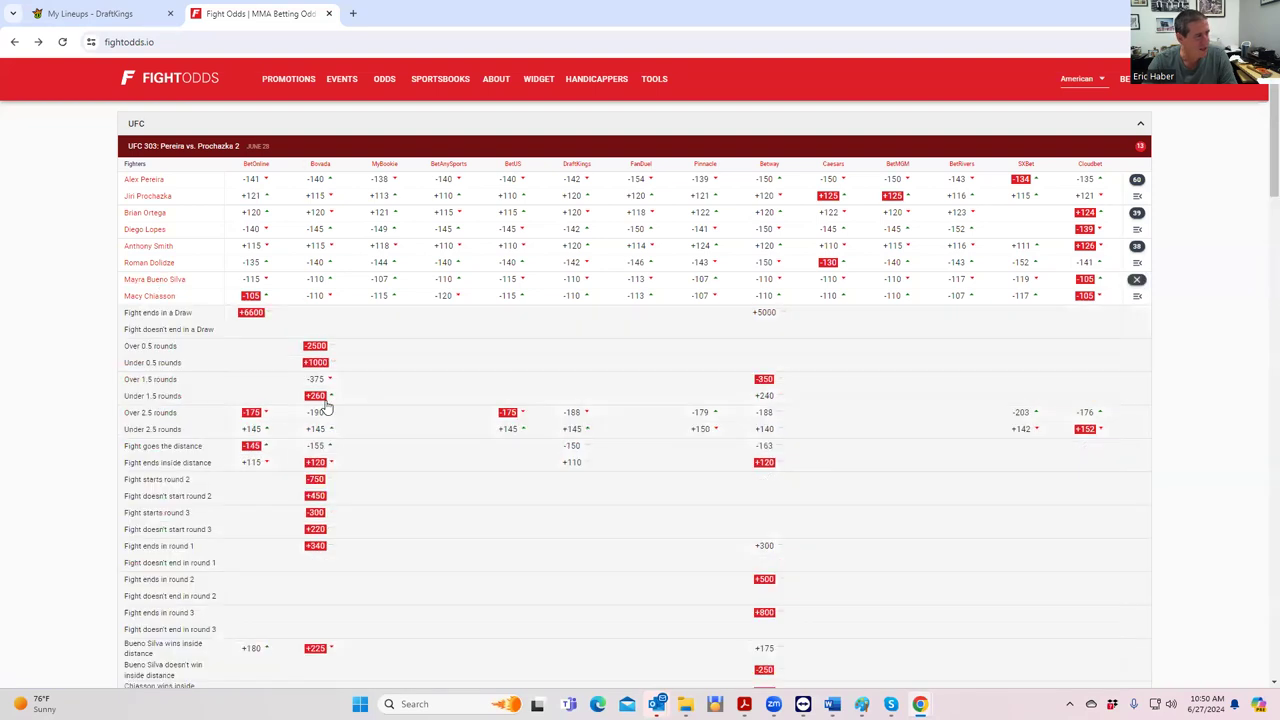
scroll(326, 408, "down", 3)
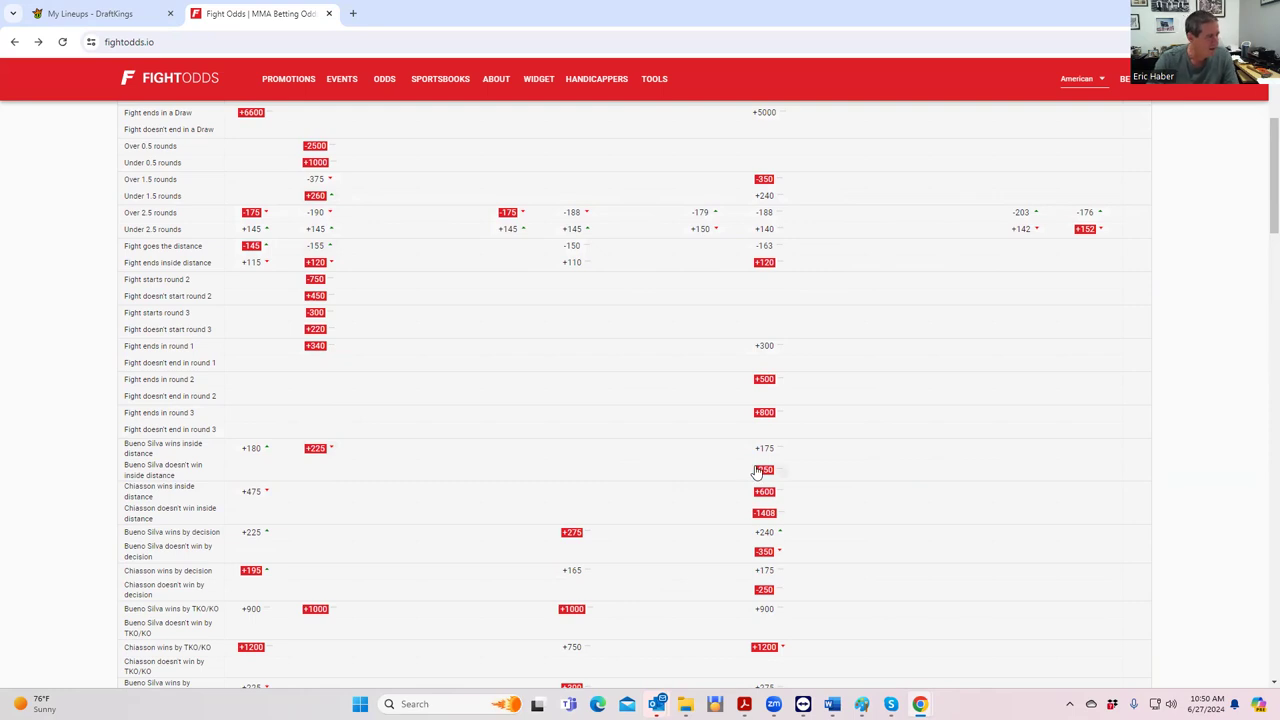
scroll(757, 471, "up", 3)
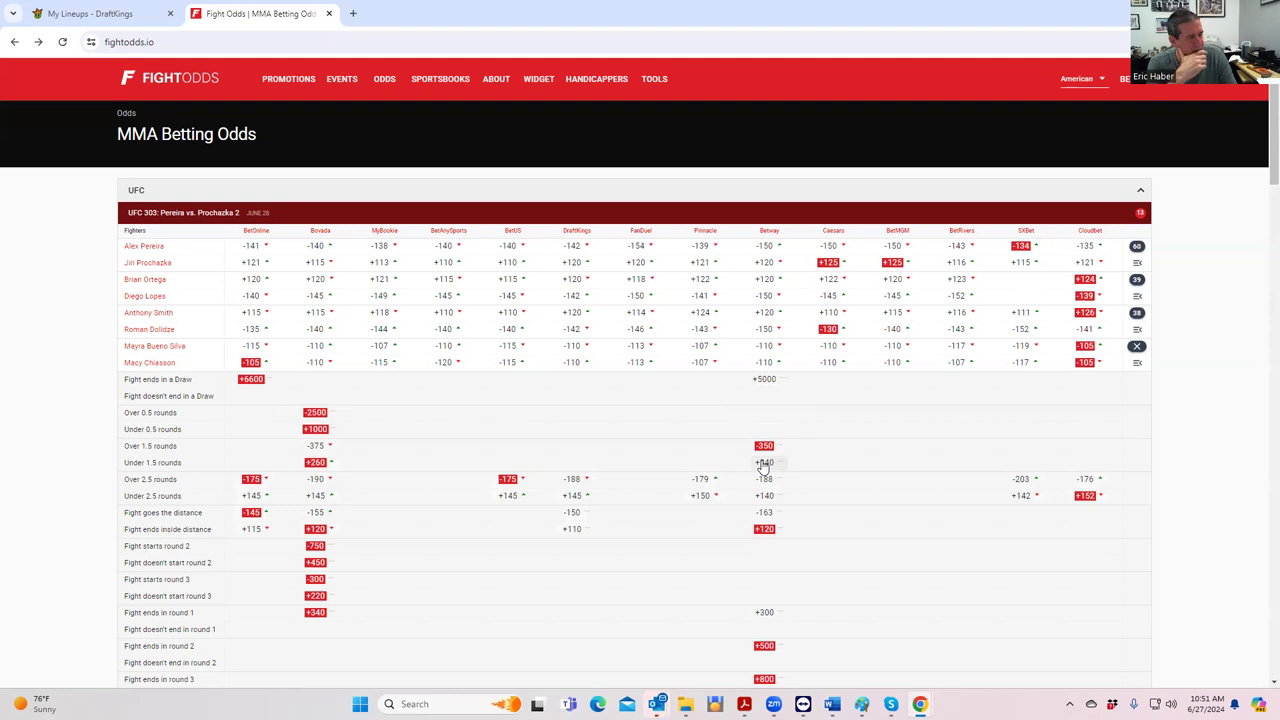
Step: Close the Bueno Silva–Chiasson props, scan the odds table, and go back to DraftKings
left_click(1137, 347)
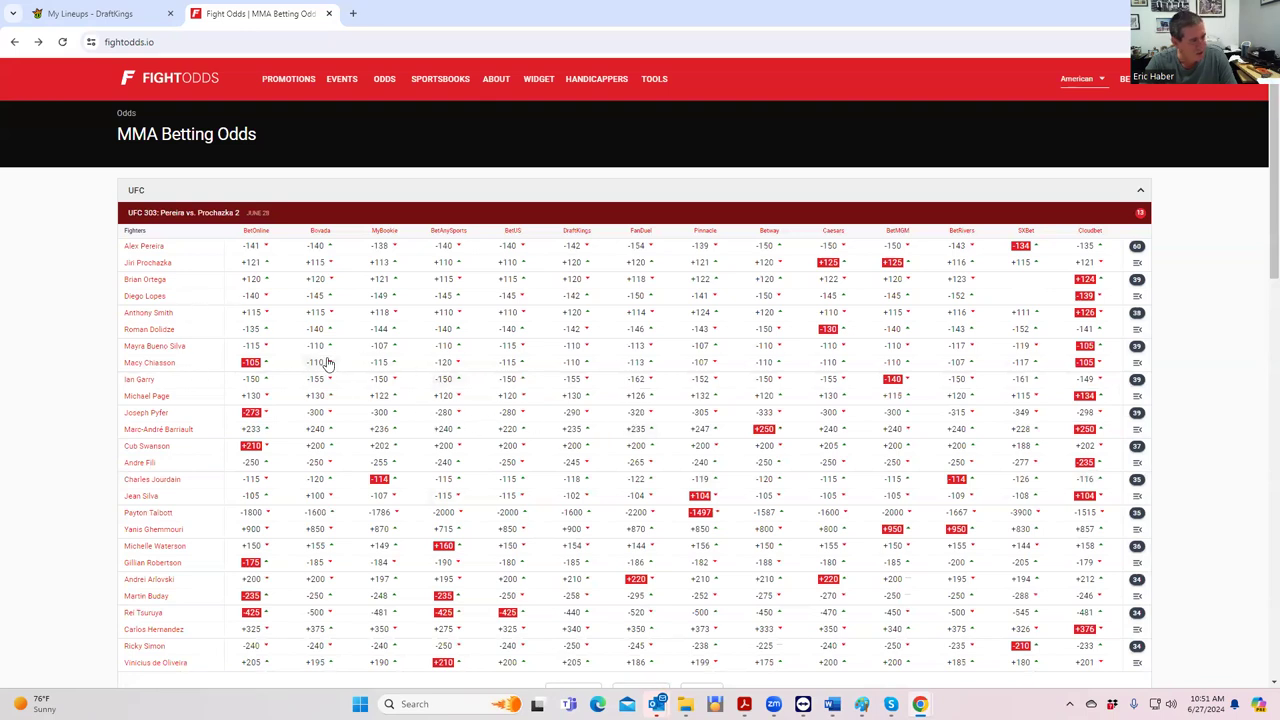
scroll(365, 480, "down", 3)
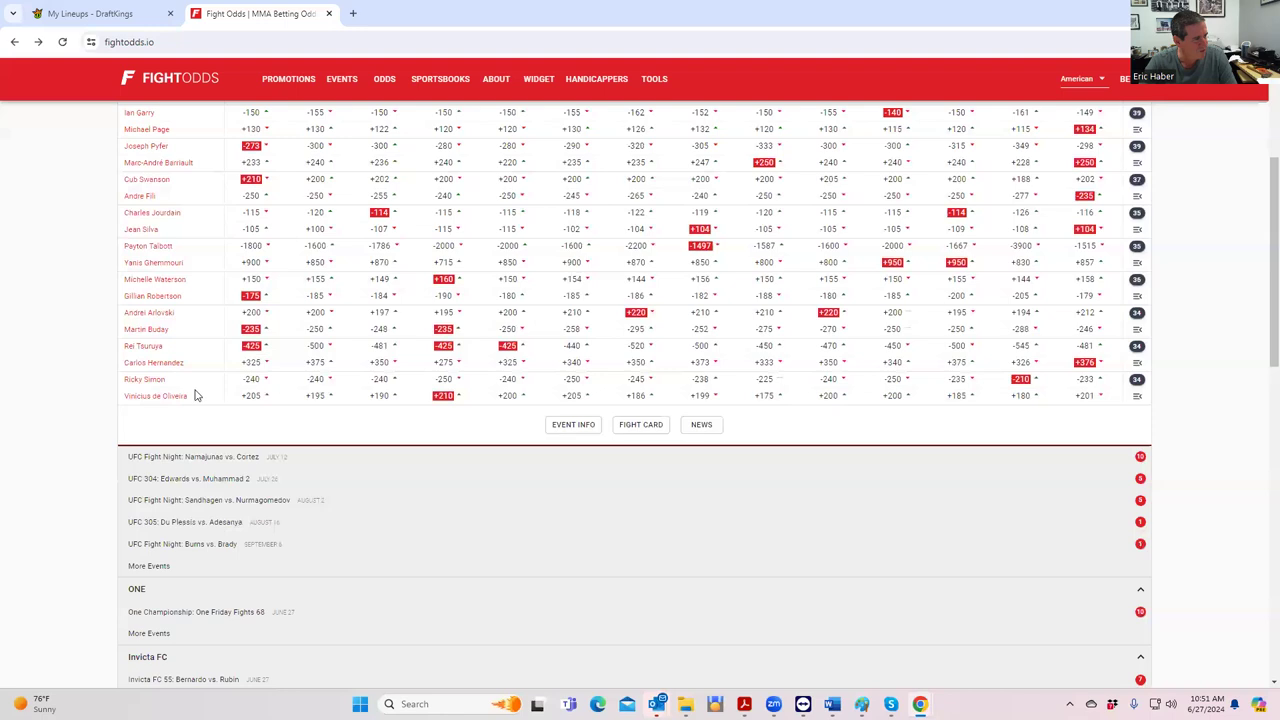
scroll(195, 385, "up", 3)
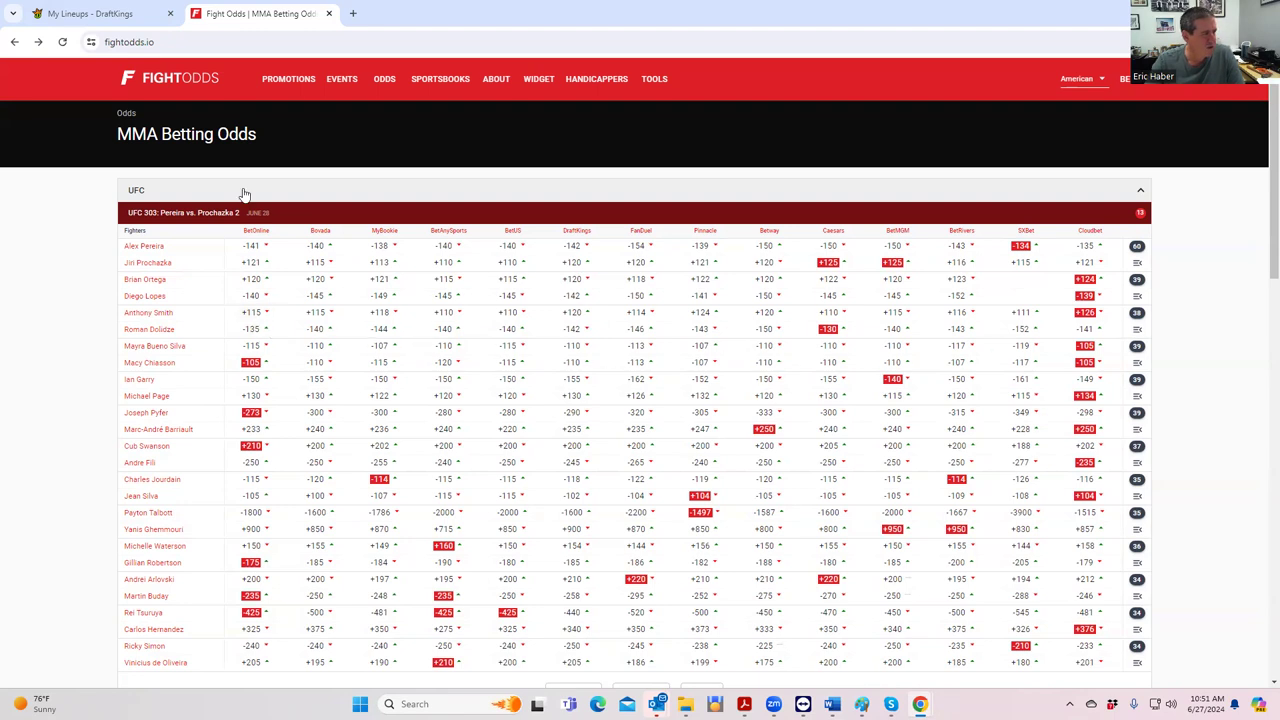
left_click(125, 16)
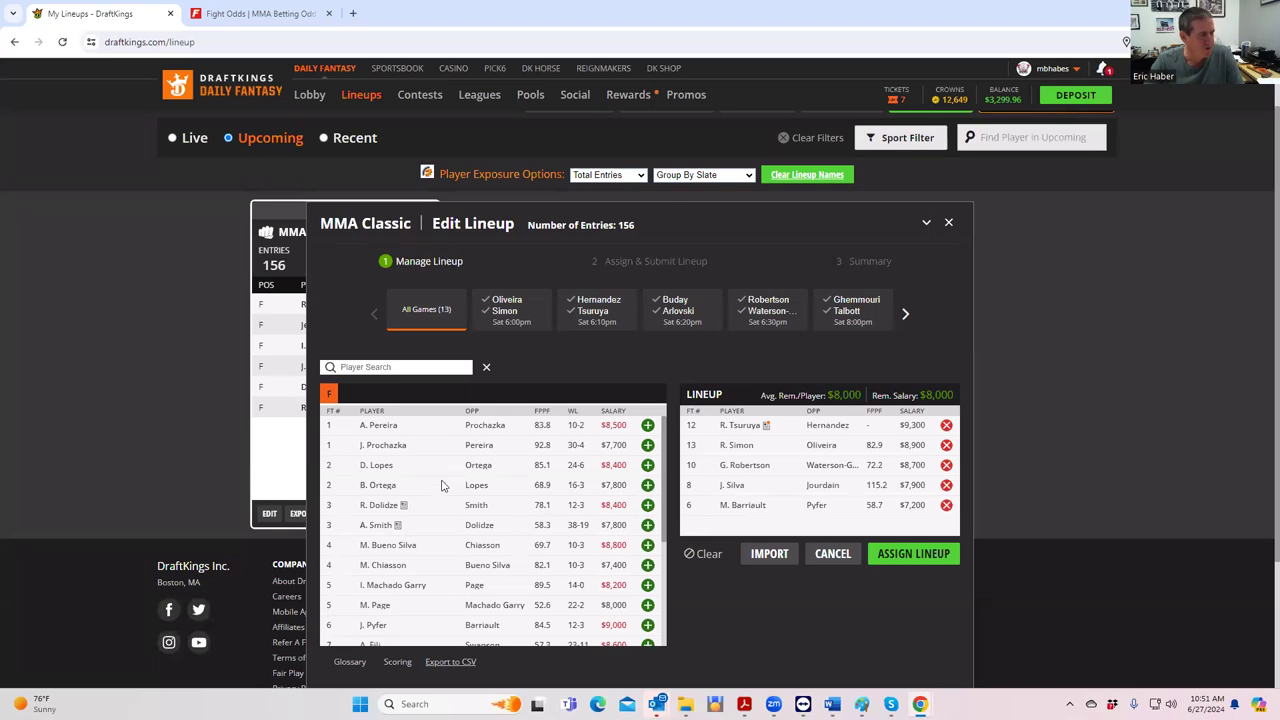
Step: Expand the Smith vs Dolidze prop odds, then view Roman Dolidze's DraftKings player card
left_click(250, 14)
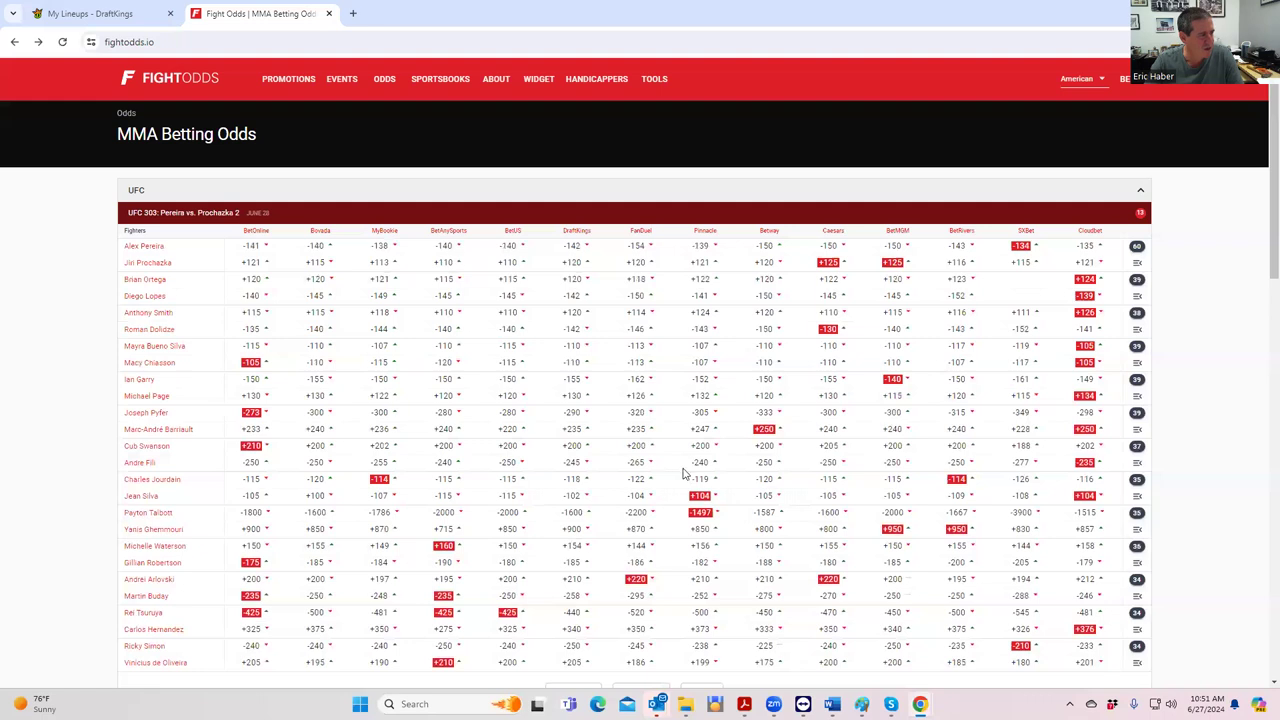
left_click(1137, 312)
scroll(325, 542, "down", 2)
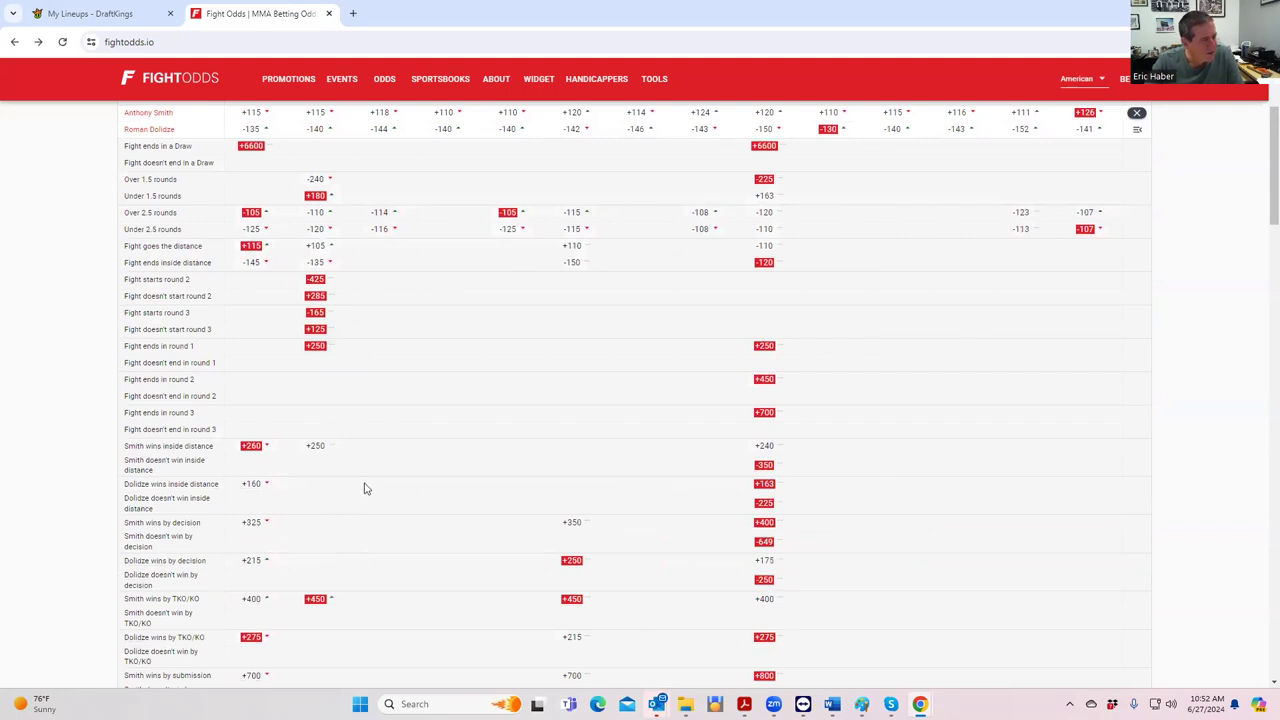
left_click(128, 18)
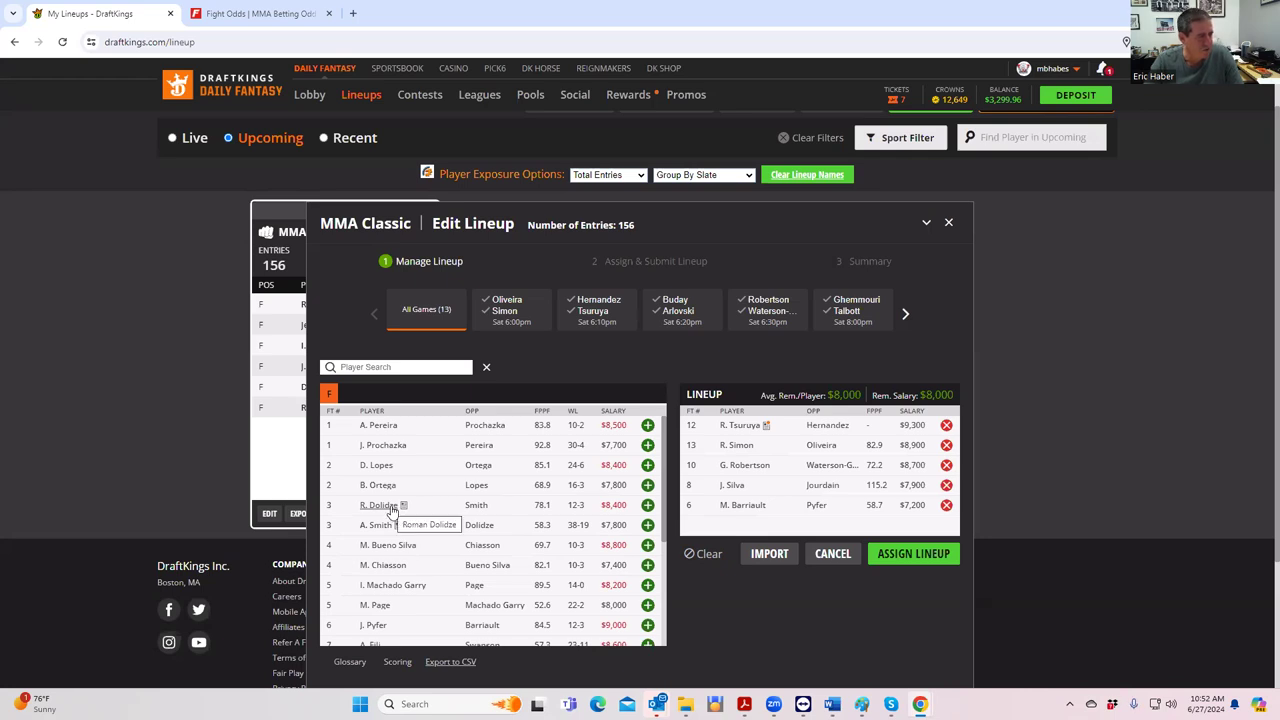
left_click(389, 507)
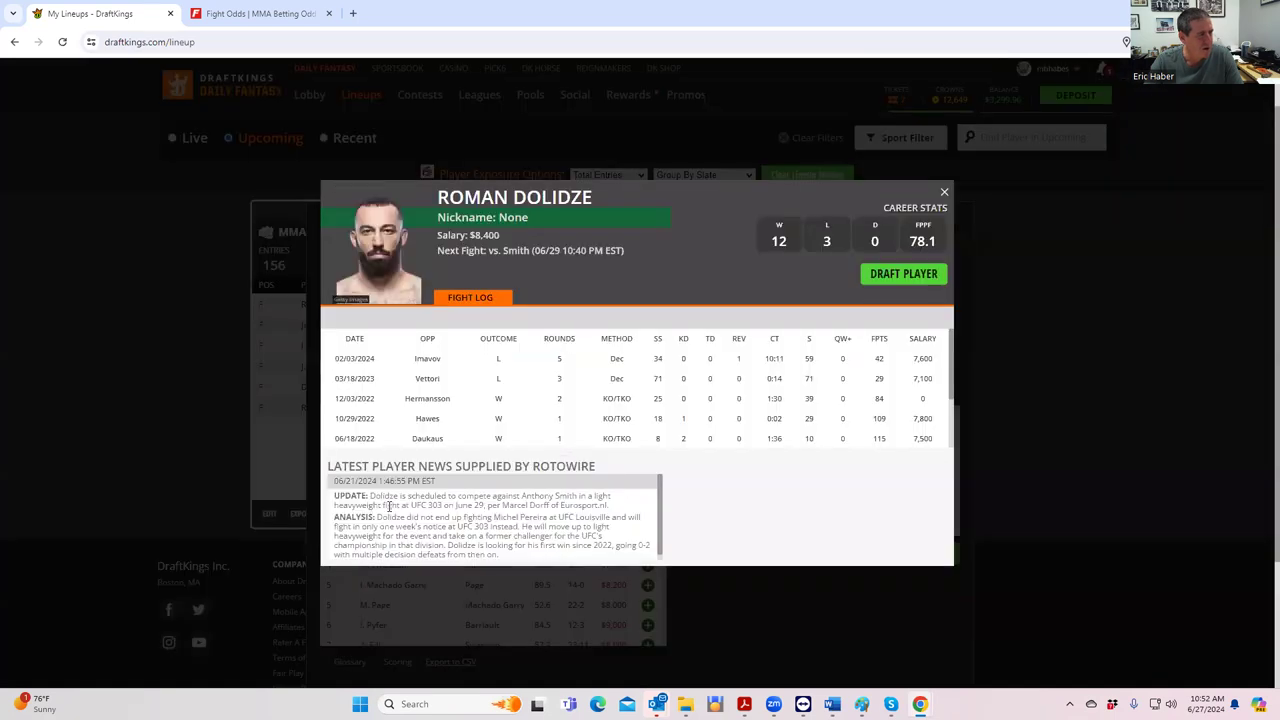
left_click(942, 188)
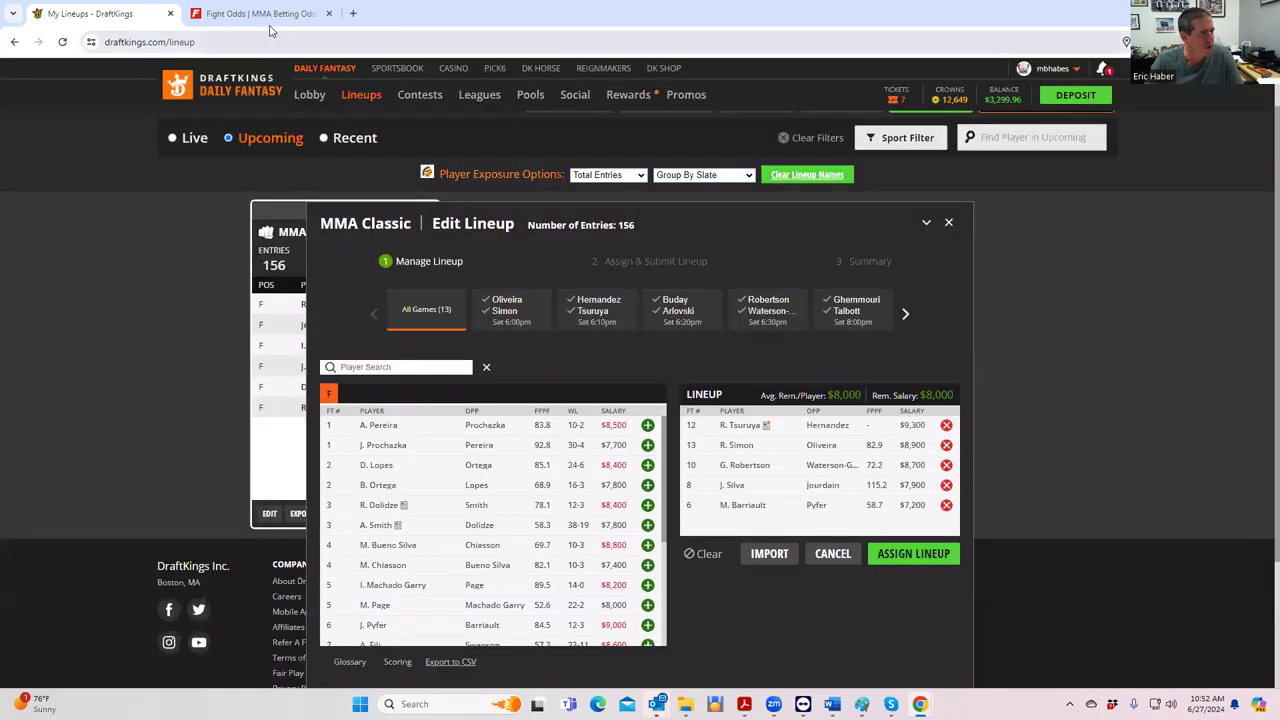
Step: Collapse the Smith–Dolidze props and expand the Cub Swanson vs Andre Fili prop odds
left_click(258, 13)
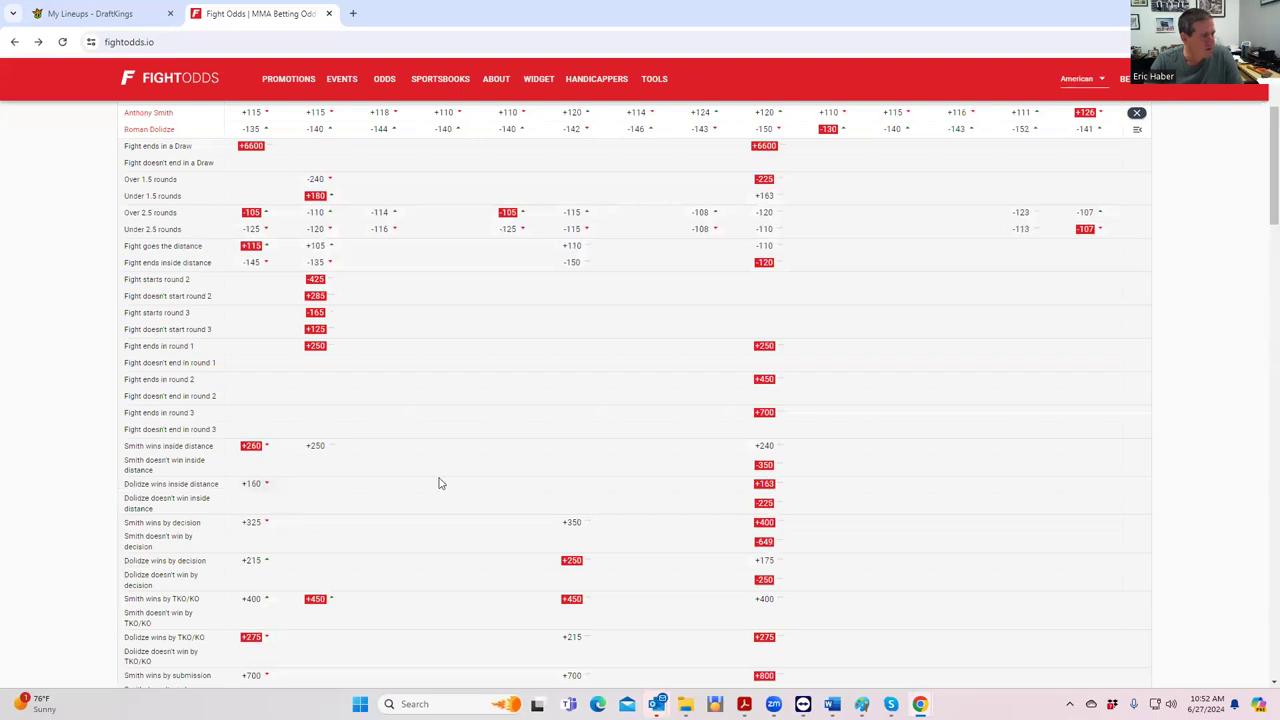
scroll(622, 400, "up", 2)
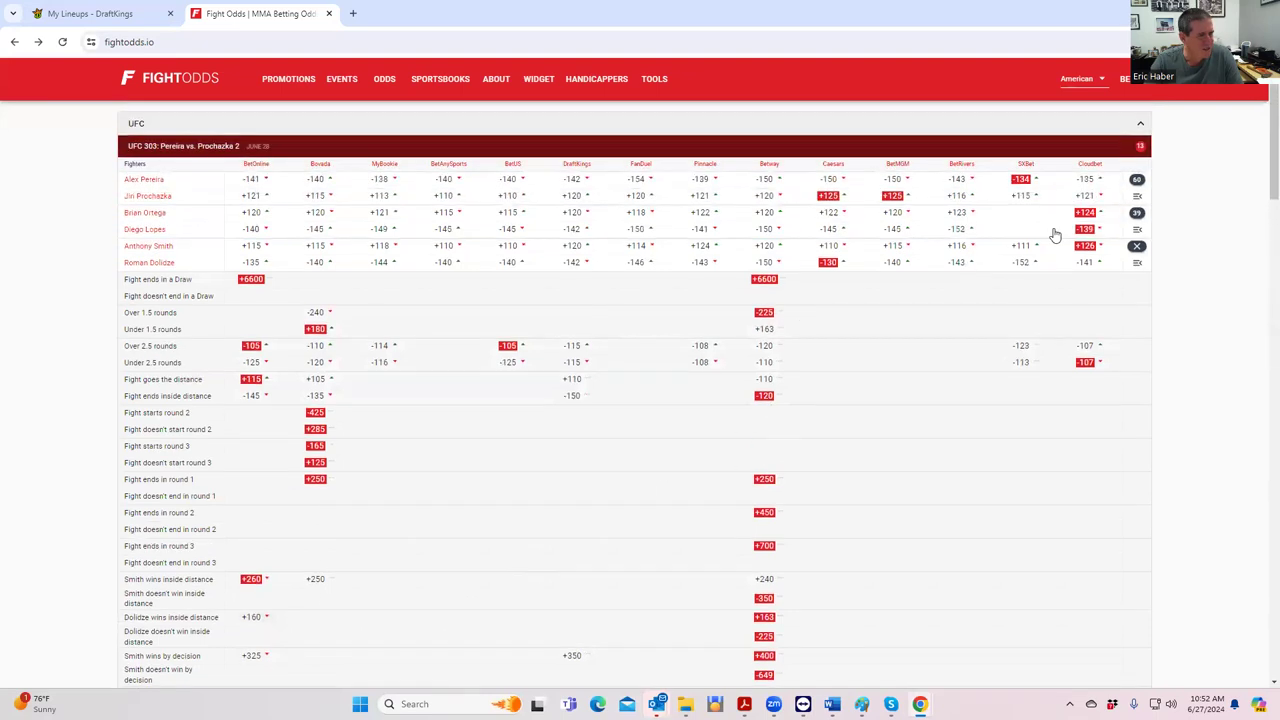
left_click(1137, 250)
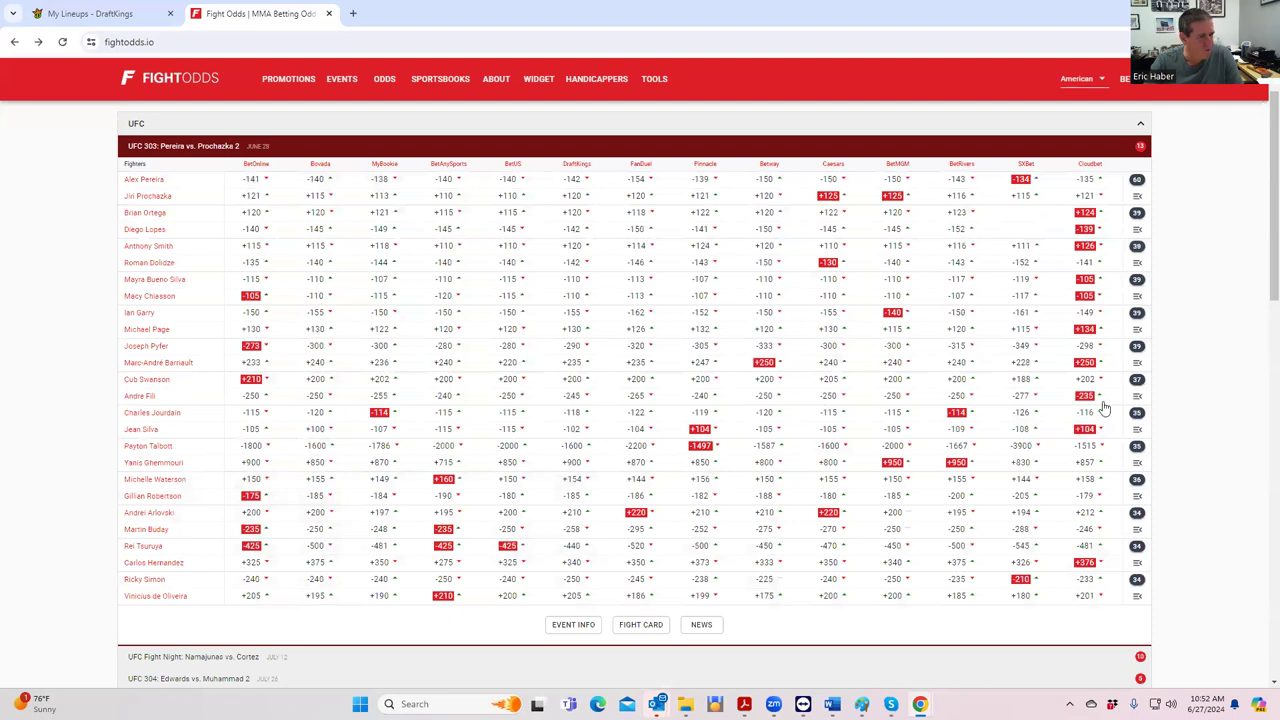
left_click(1137, 383)
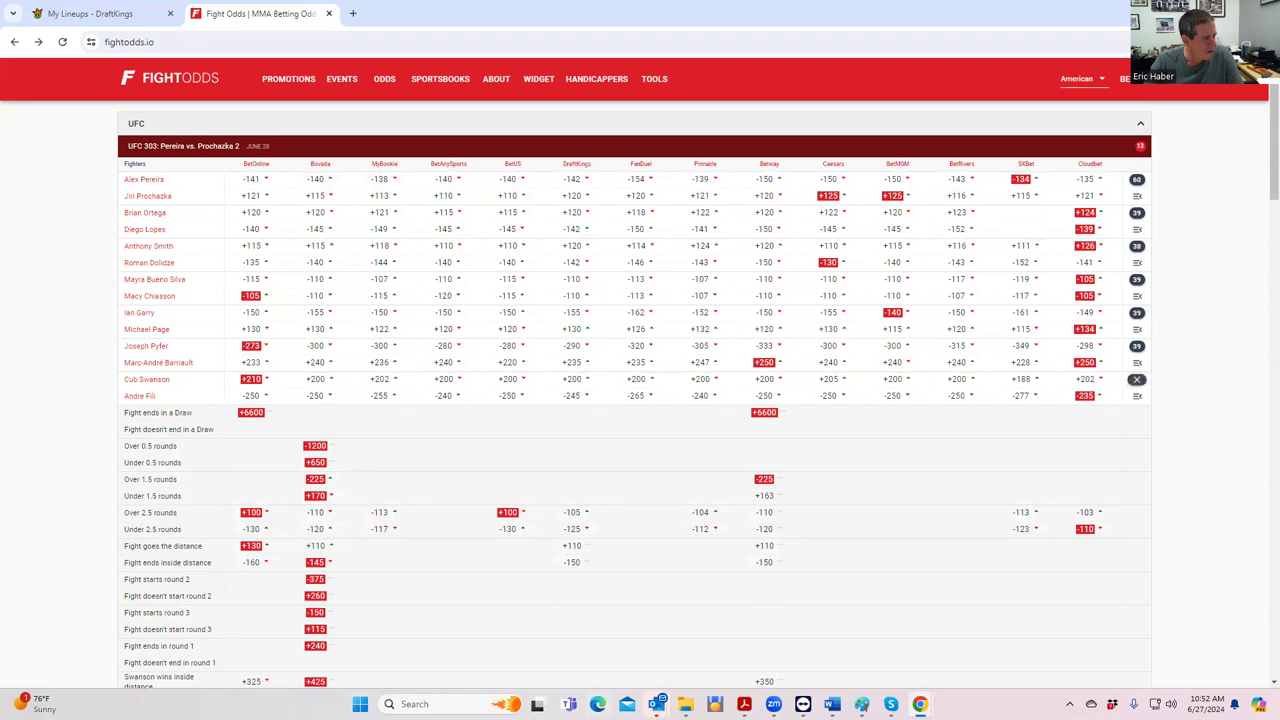
Step: Review and collapse the Swanson vs Fili props, then return to the DraftKings lineup editor
scroll(341, 638, "down", 3)
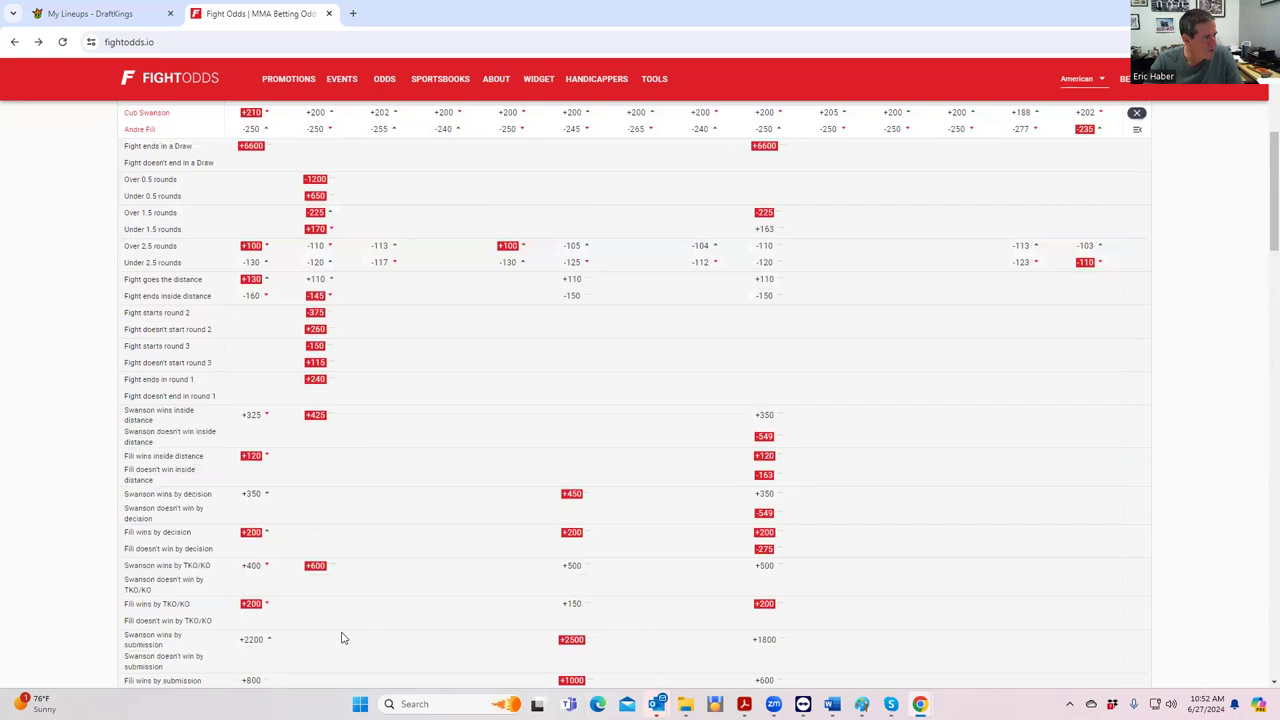
scroll(341, 638, "up", 5)
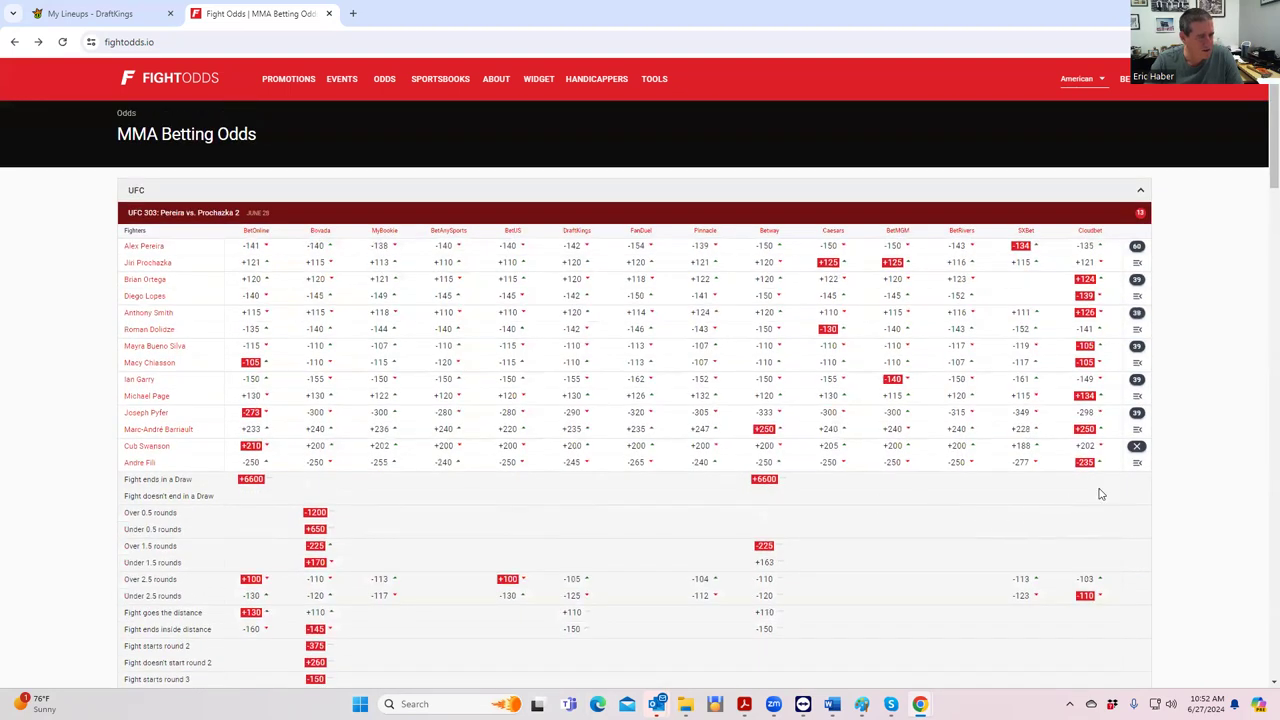
left_click(1132, 447)
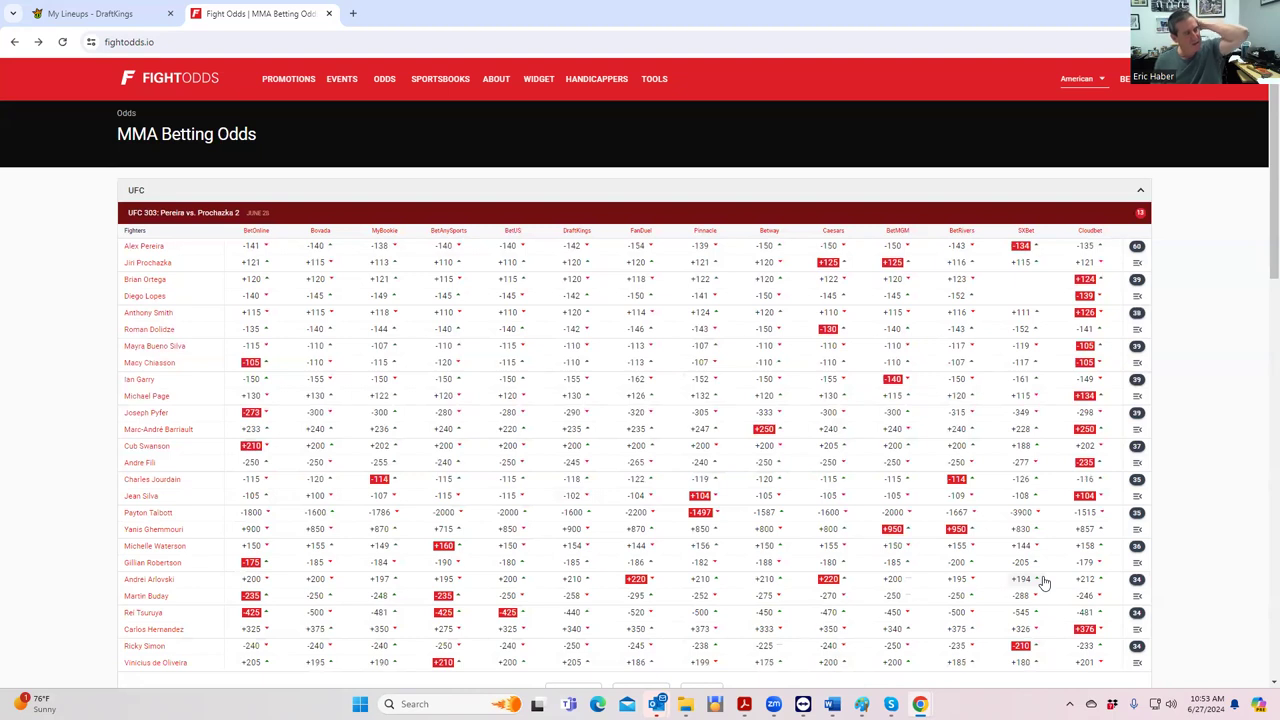
left_click(113, 17)
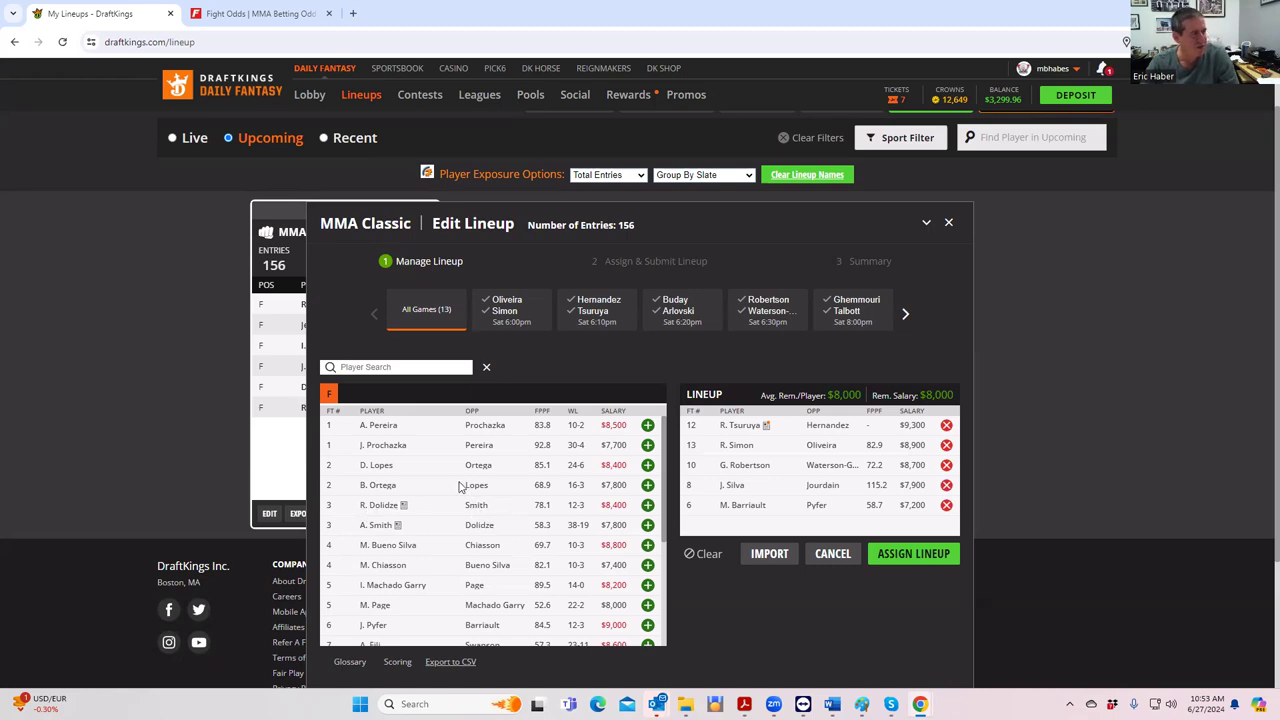
Step: Re-expand and scan the Anthony Smith vs Roman Dolidze props, then return to DraftKings
left_click(258, 13)
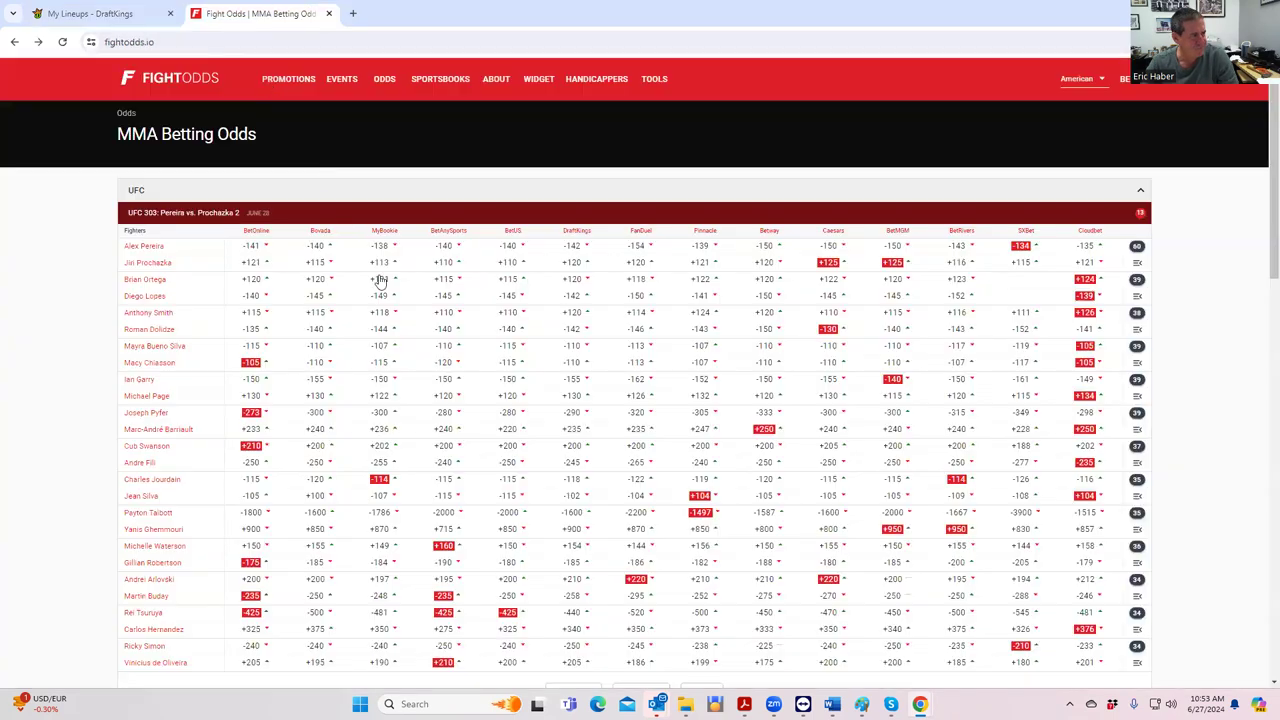
scroll(500, 400, "down", 2)
scroll(500, 400, "up", 1)
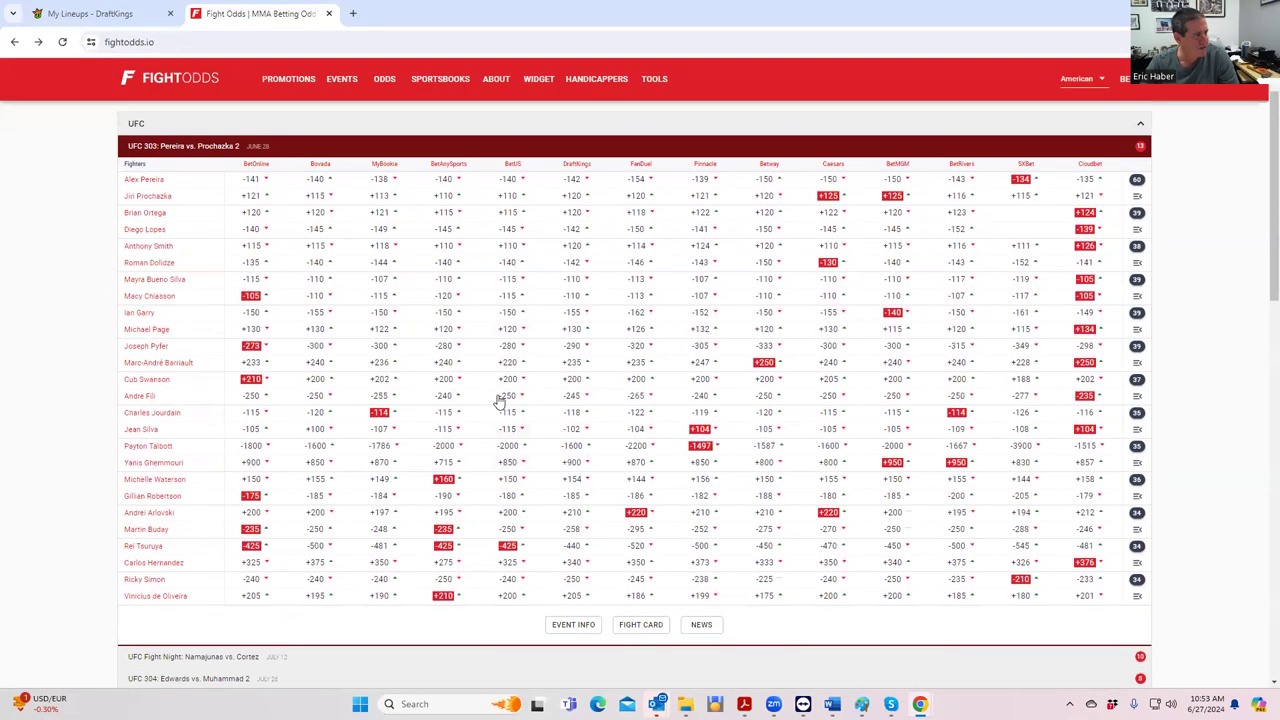
left_click(1137, 245)
scroll(286, 505, "down", 1)
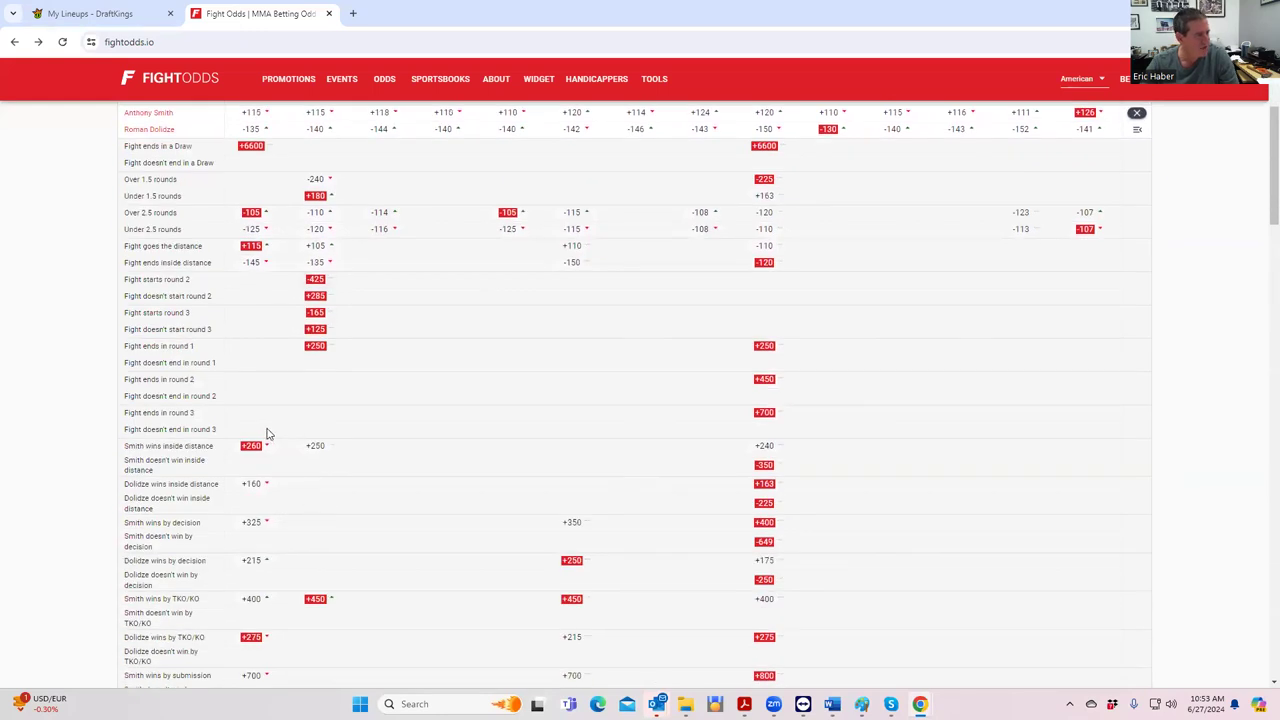
left_click(90, 14)
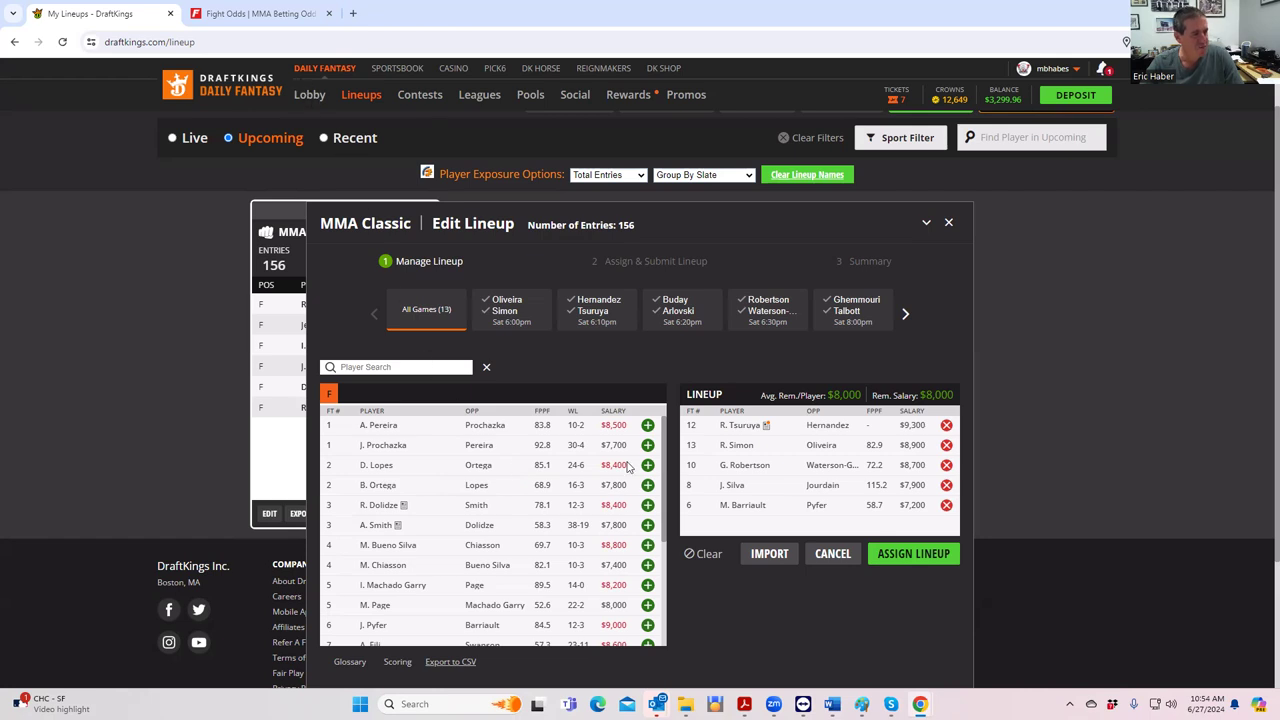
Step: Collapse the open props and expand the Ortega vs Lopes prop odds to review them
left_click(233, 16)
scroll(848, 304, "up", 1)
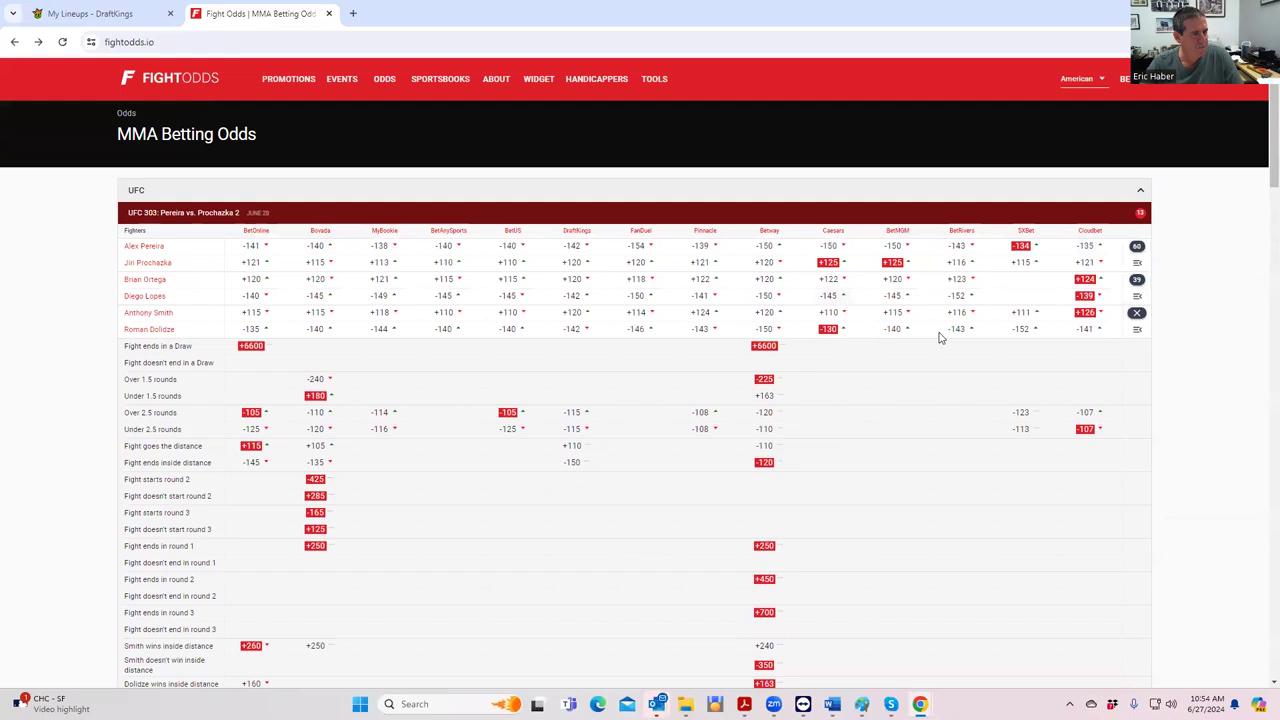
left_click(1137, 312)
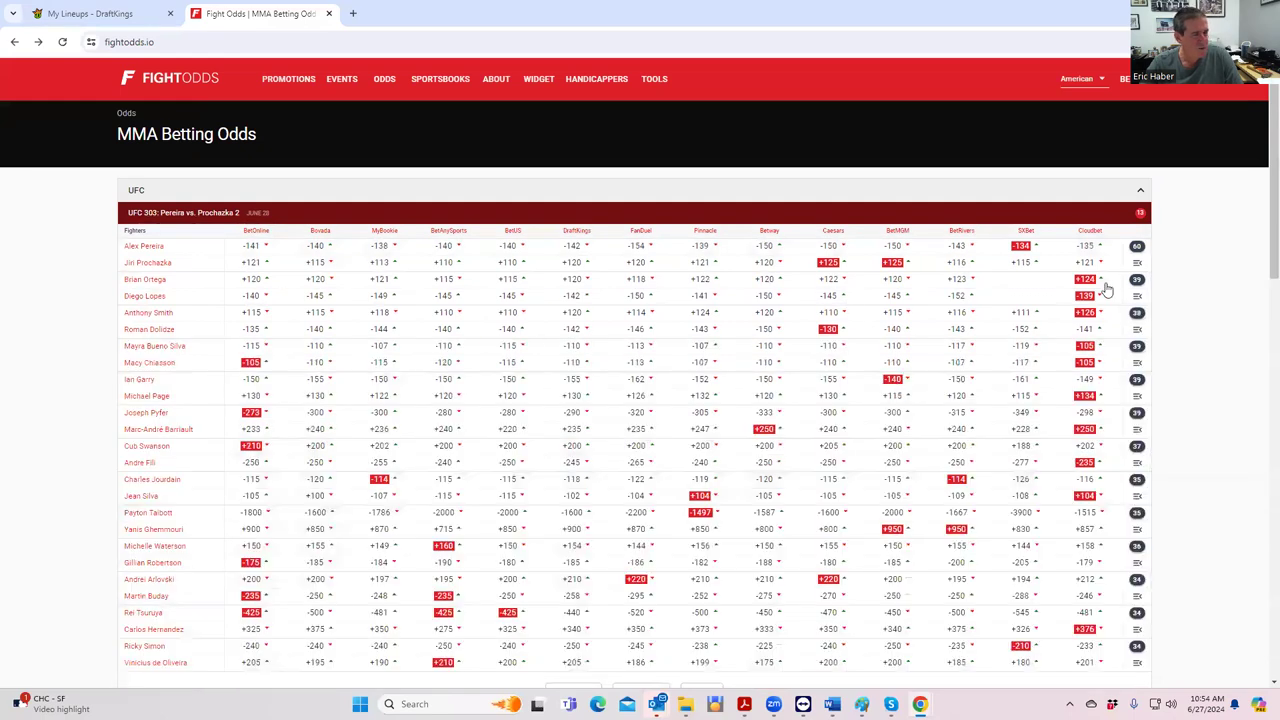
left_click(1137, 280)
scroll(296, 502, "down", 2)
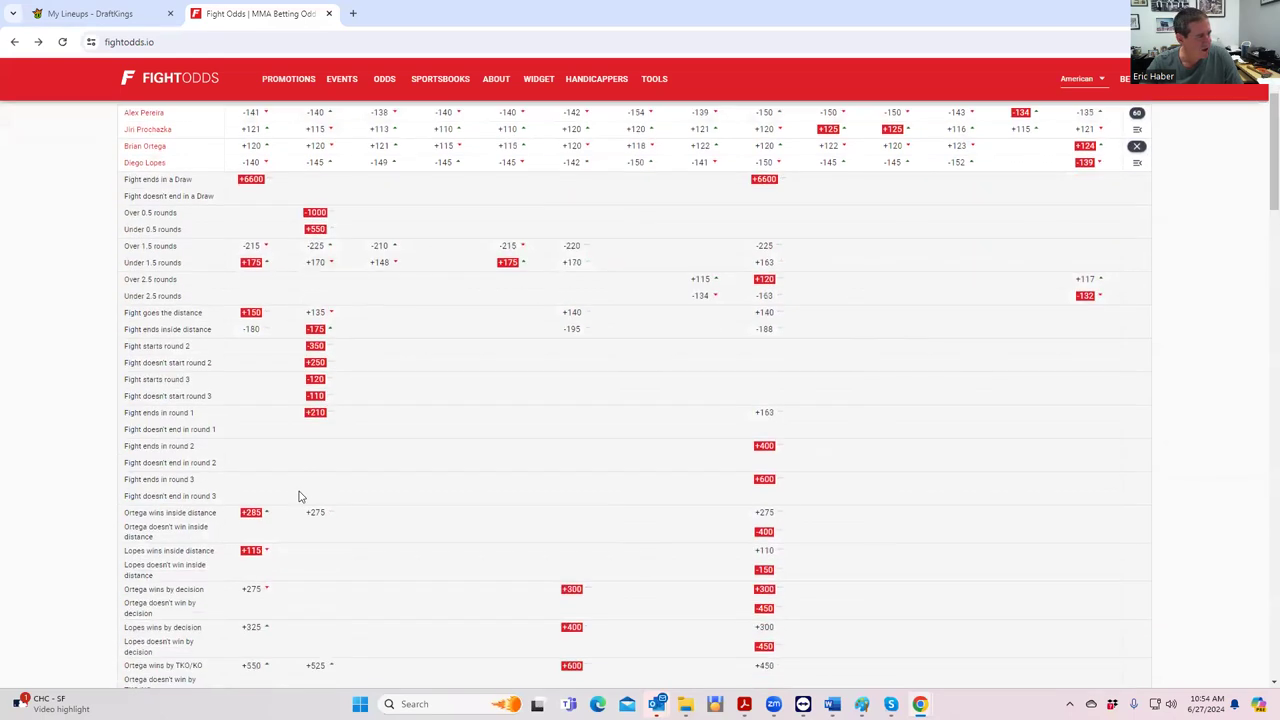
scroll(325, 535, "down", 1)
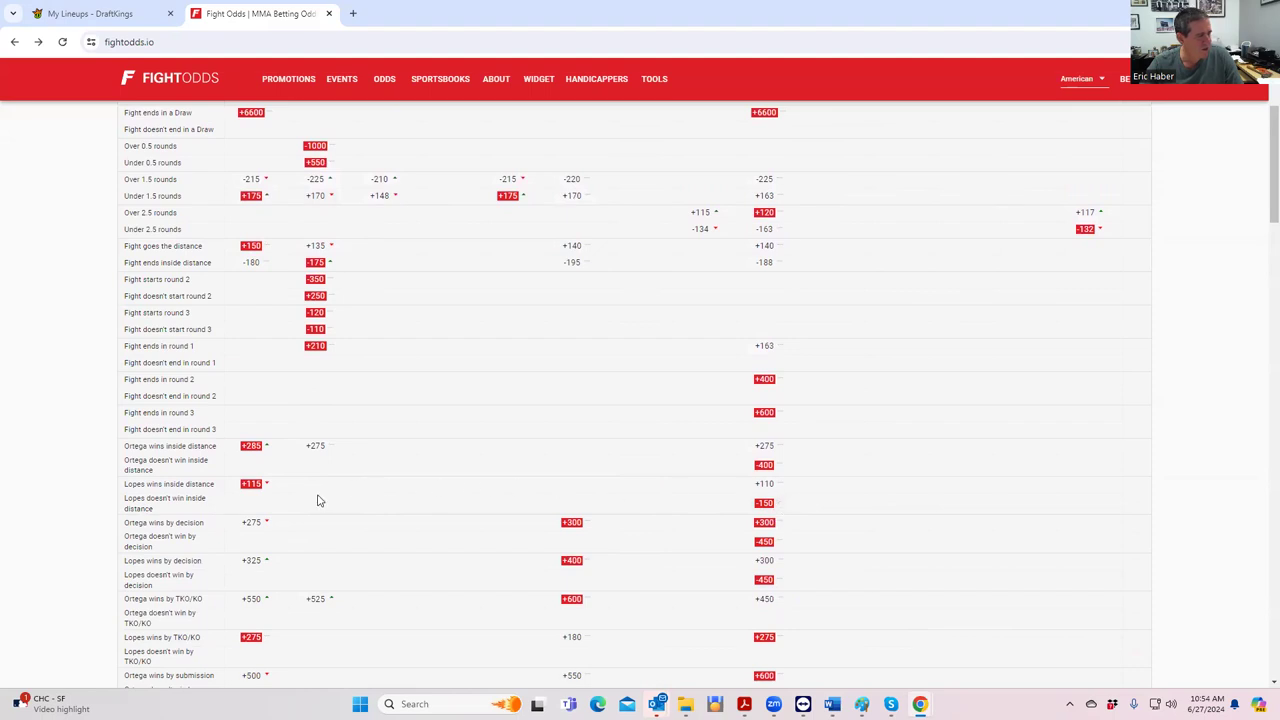
Step: Glance at the DraftKings lineups, then return and collapse the Ortega vs Lopes props
left_click(82, 17)
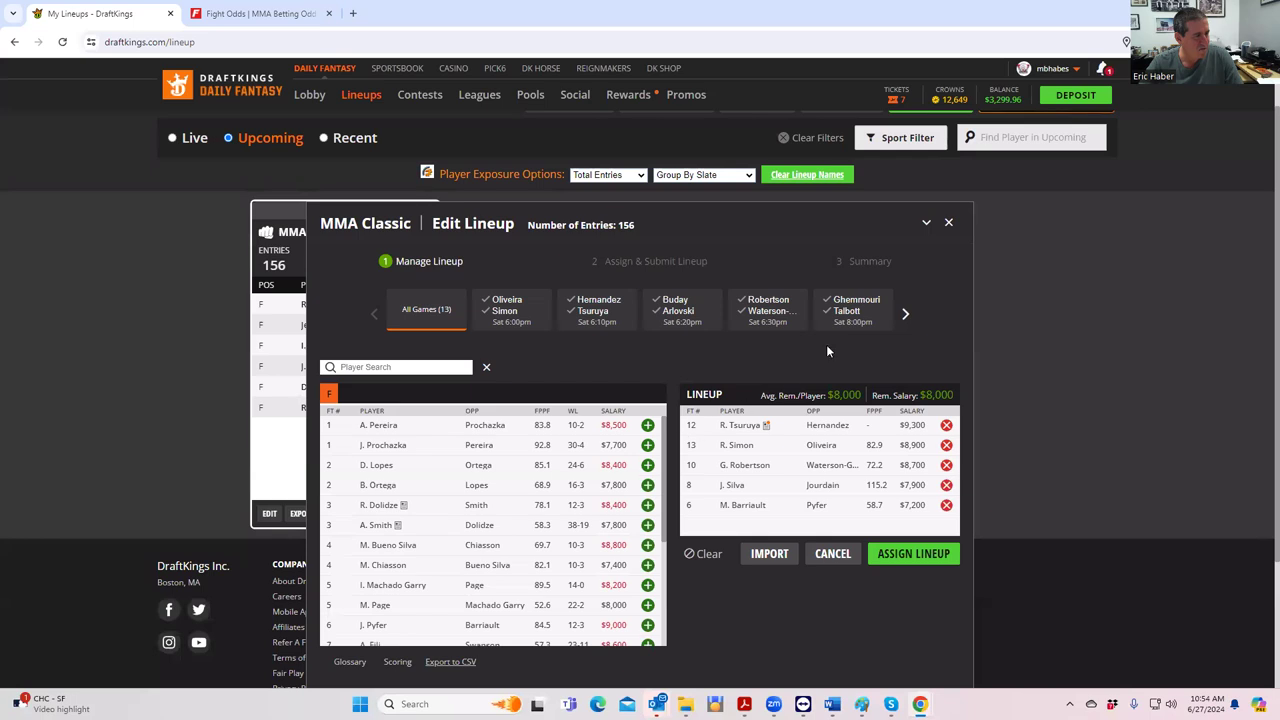
left_click(948, 222)
left_click(260, 13)
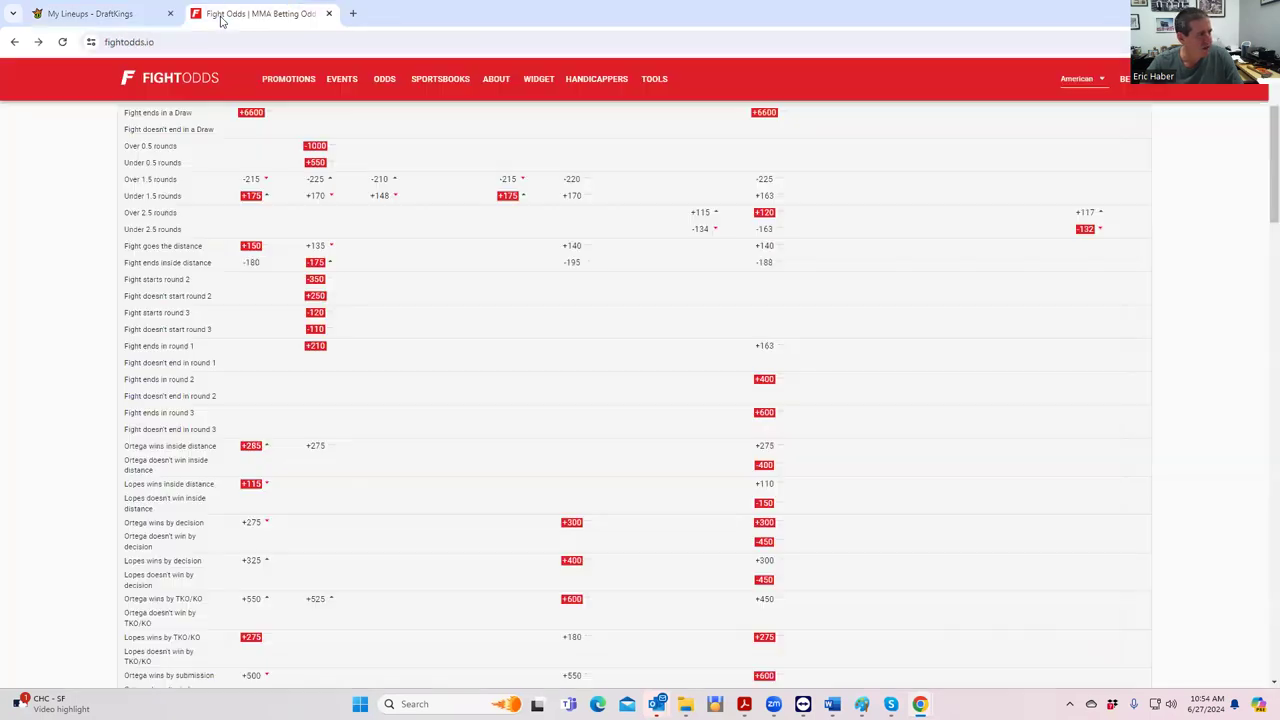
scroll(360, 372, "up", 2)
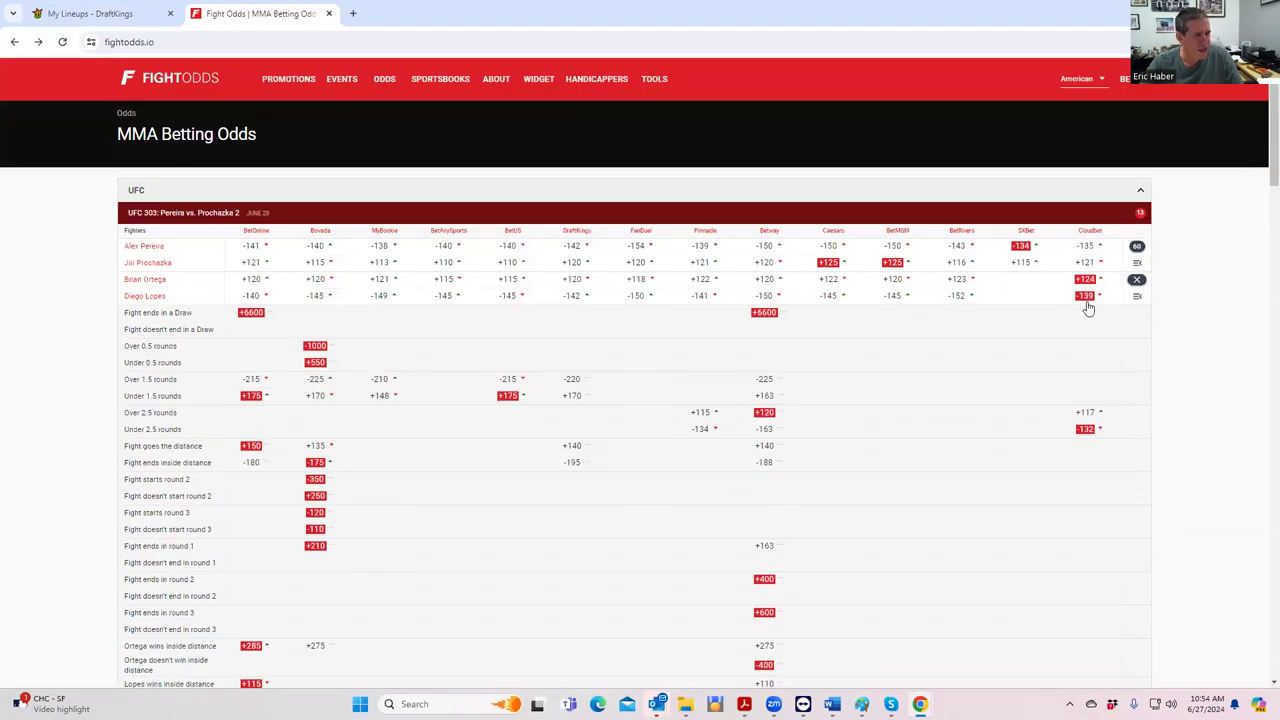
left_click(1138, 282)
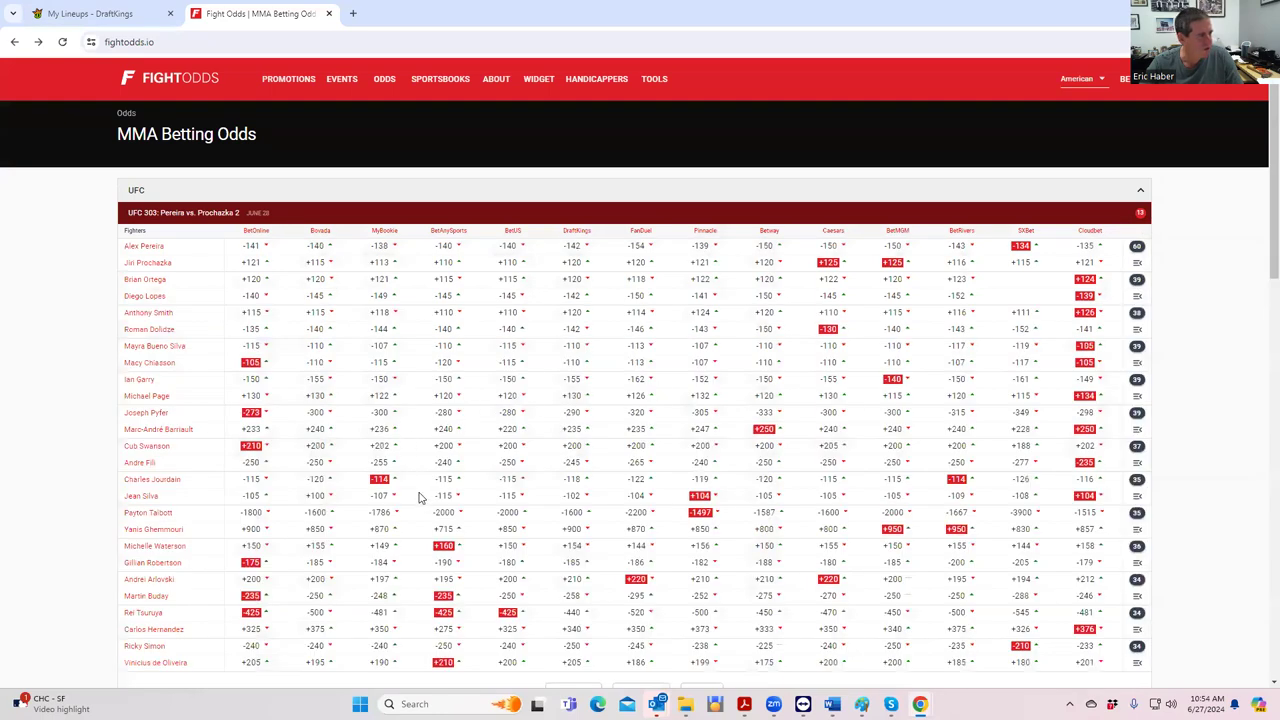
Step: Expand, review and collapse the Smith vs Dolidze prop odds
scroll(422, 497, "down", 1)
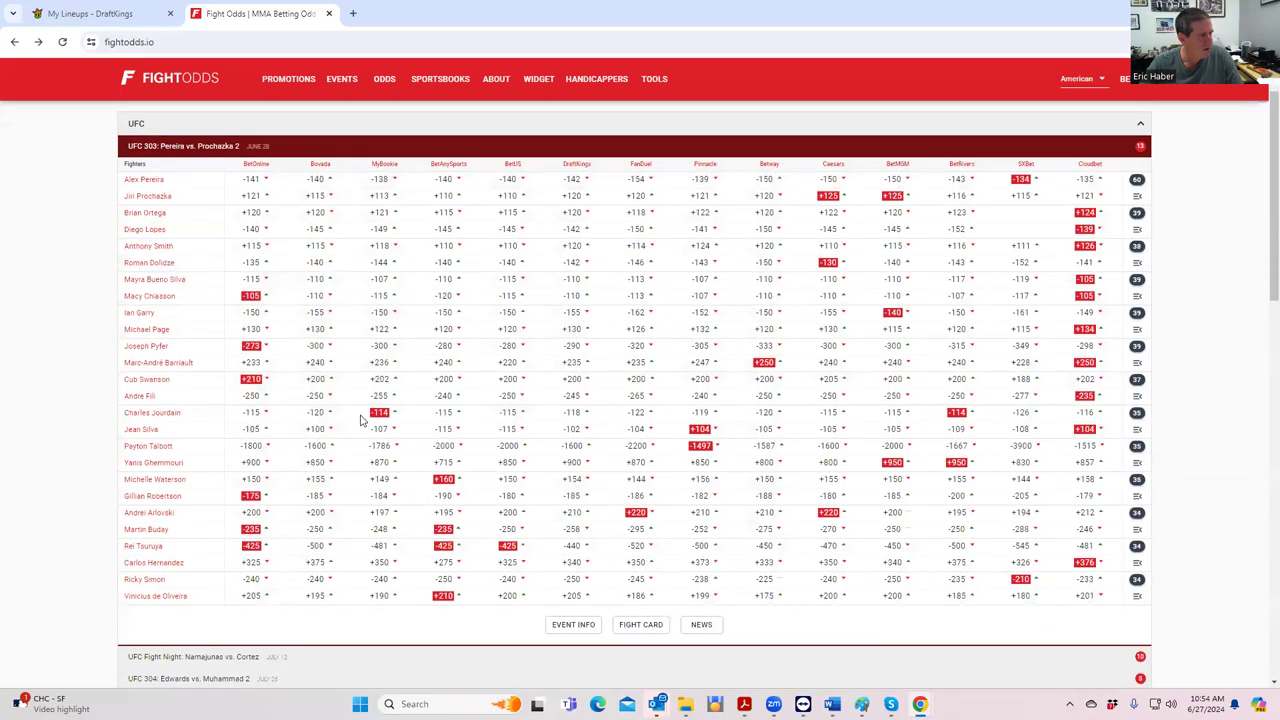
left_click(1137, 246)
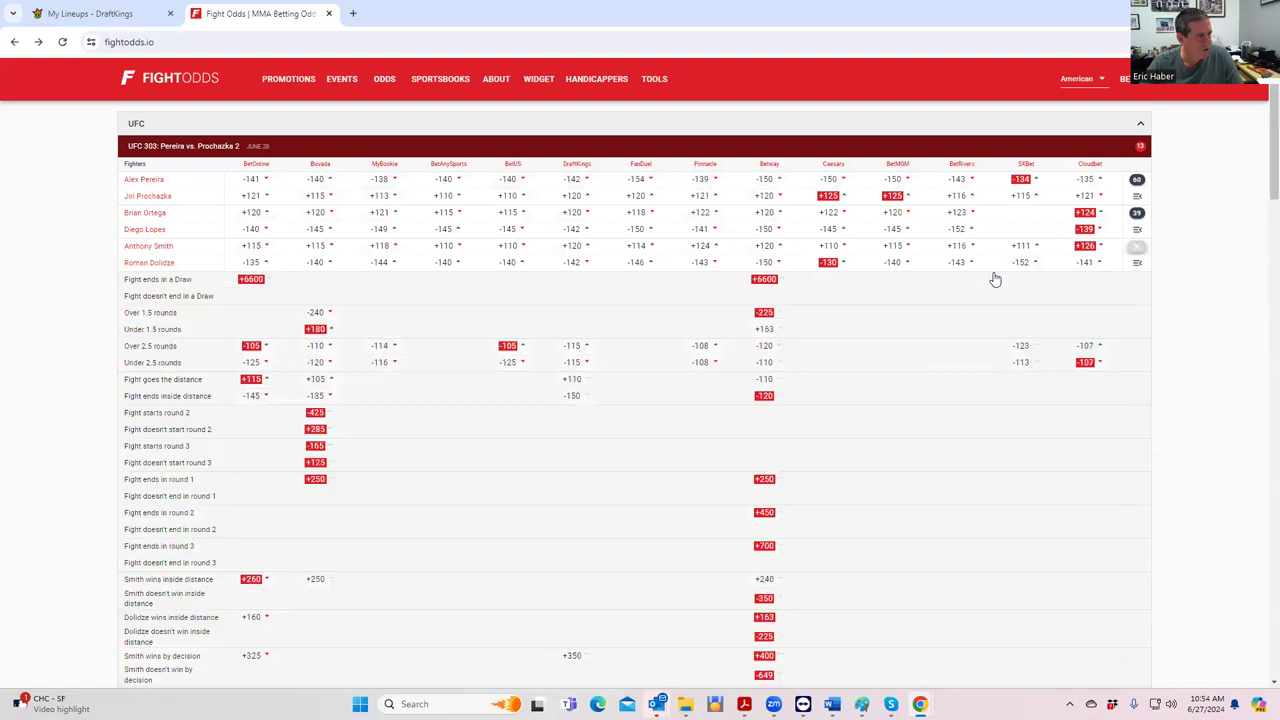
scroll(362, 423, "down", 3)
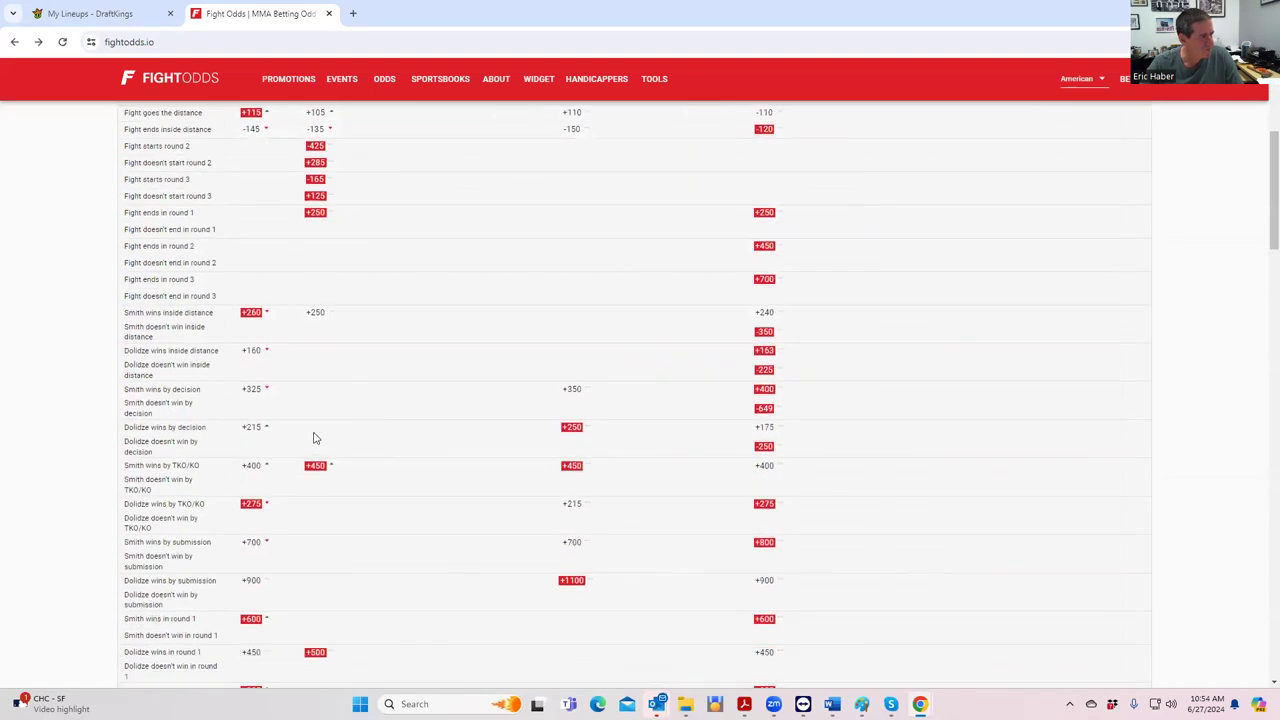
scroll(860, 335, "up", 3)
scroll(1000, 318, "up", 1)
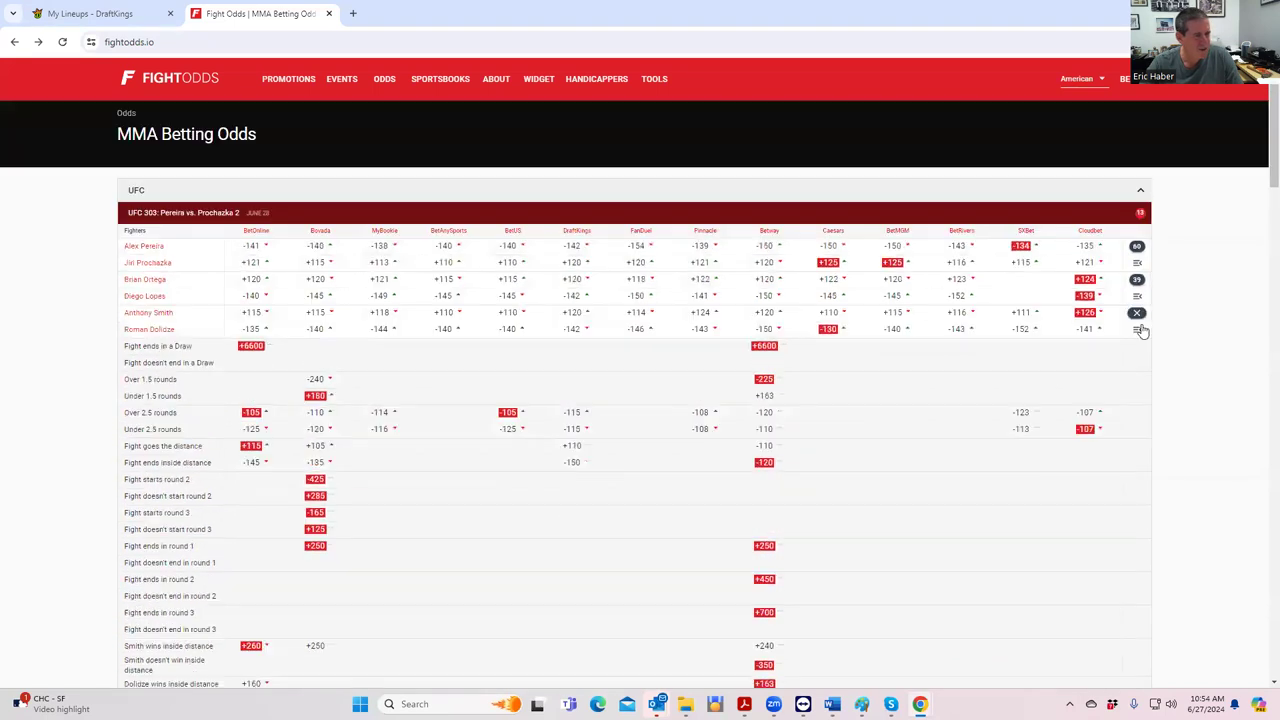
left_click(1136, 313)
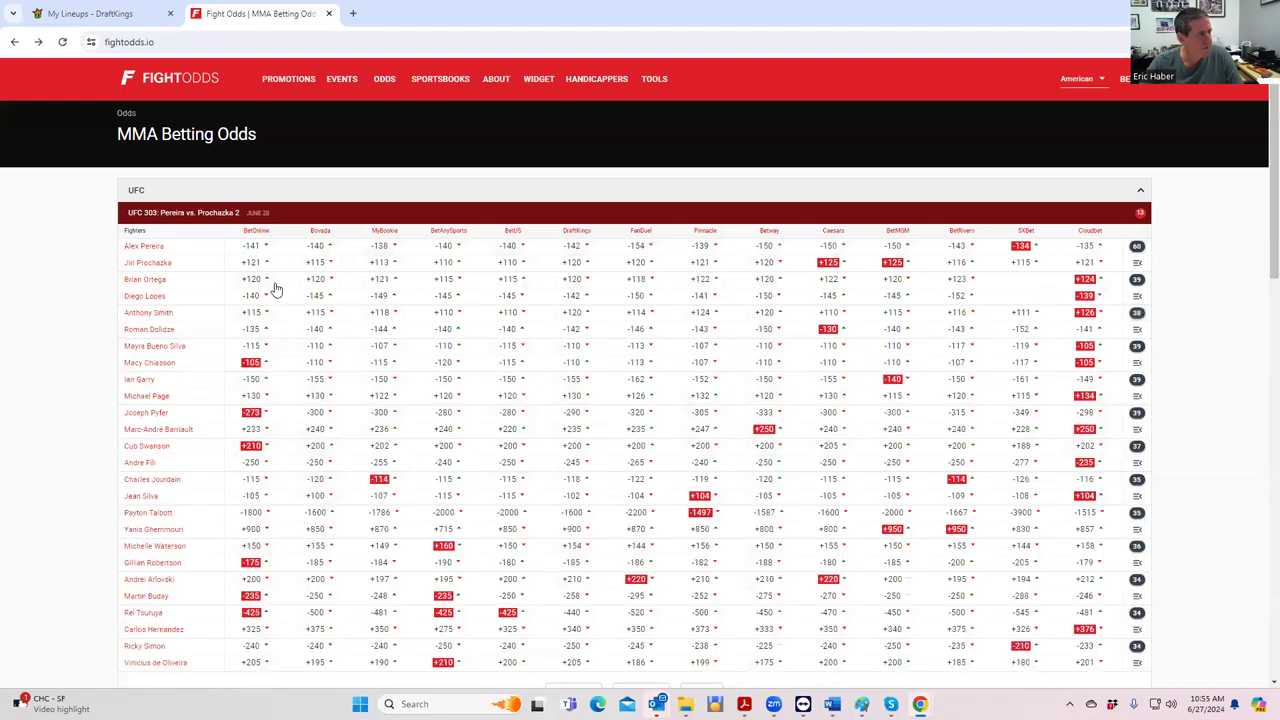
Step: Re-expand the Ortega vs Lopes prop odds on FightOdds.io
left_click(104, 16)
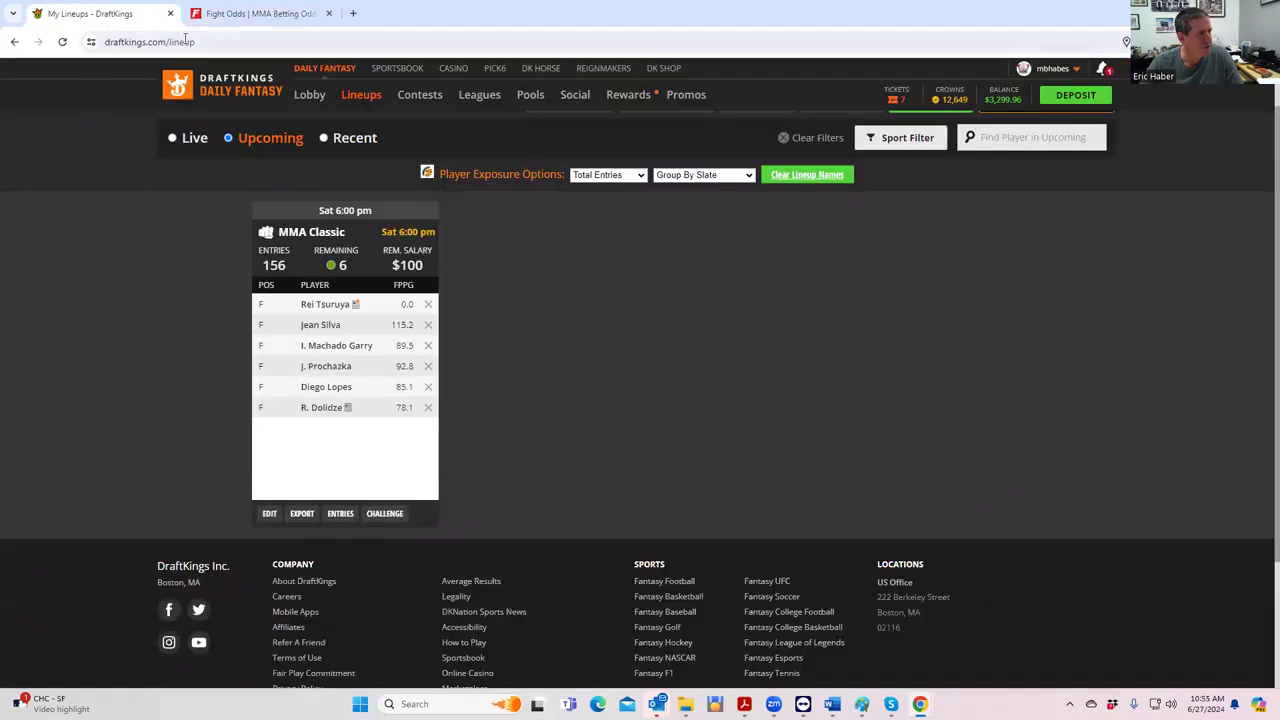
left_click(254, 20)
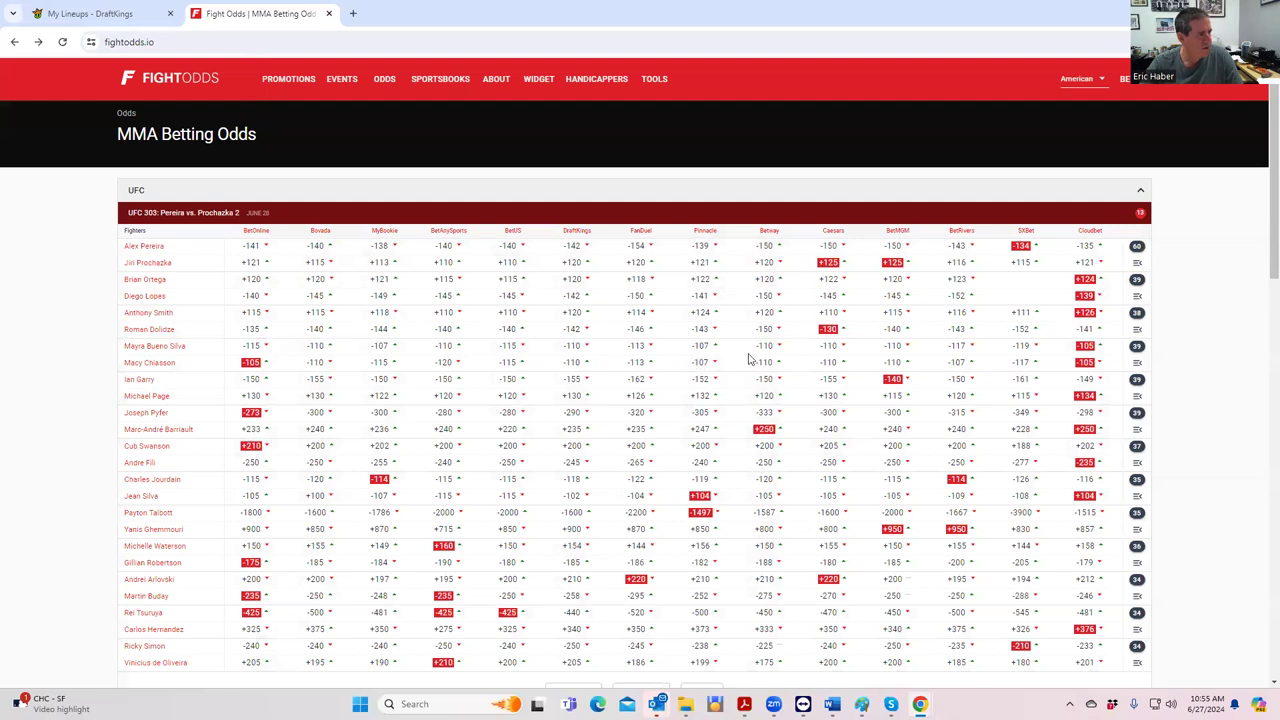
left_click(1137, 282)
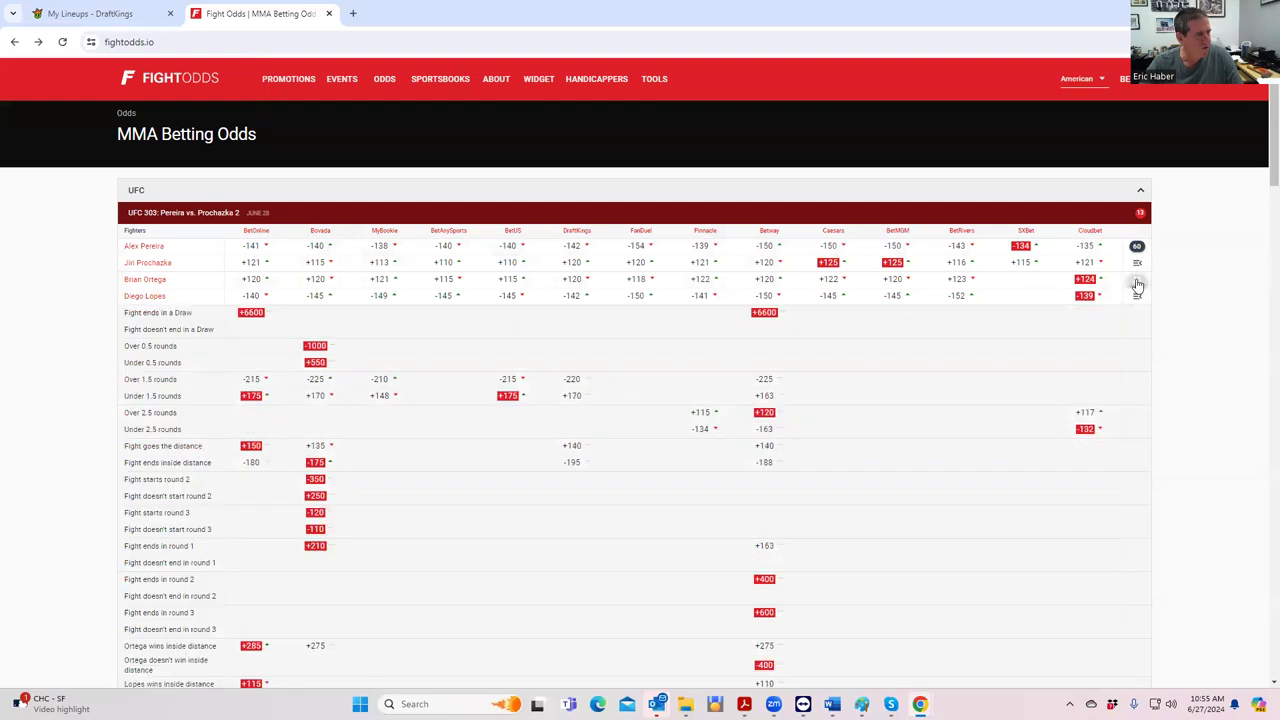
Step: Edit the MMA Classic lineup and clear all five picks, freeing the full $50,000
left_click(148, 12)
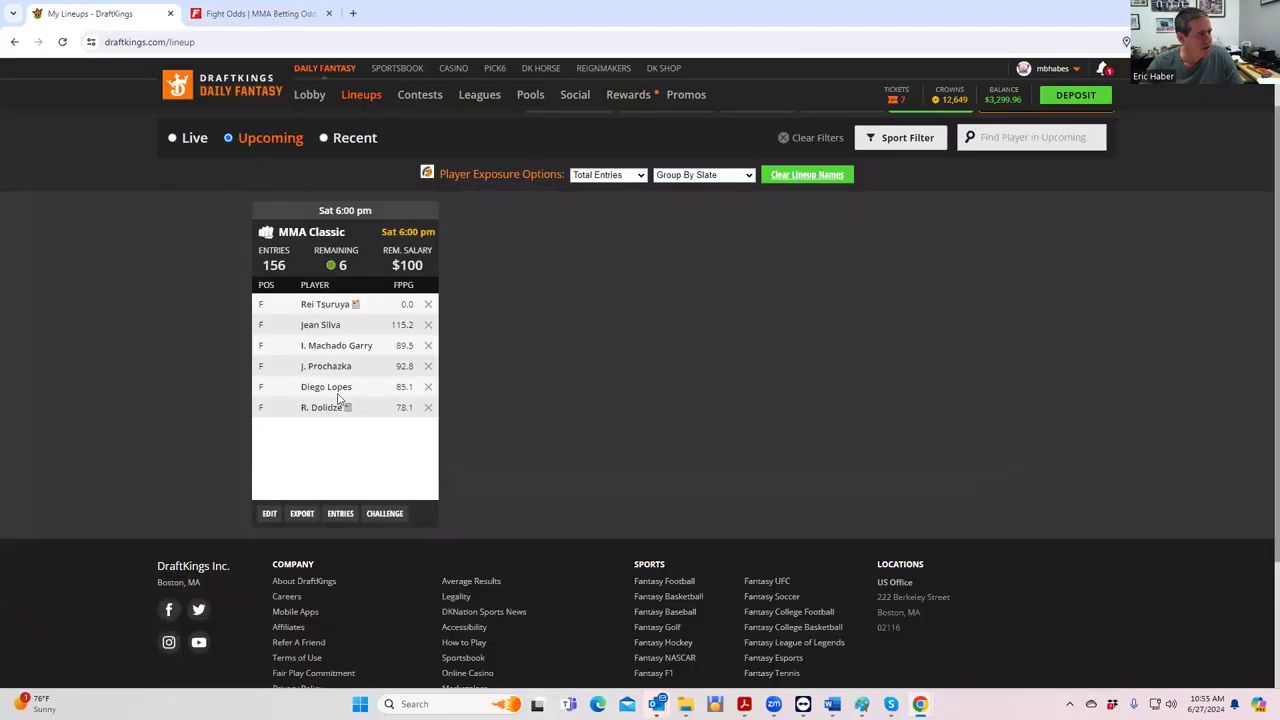
left_click(269, 515)
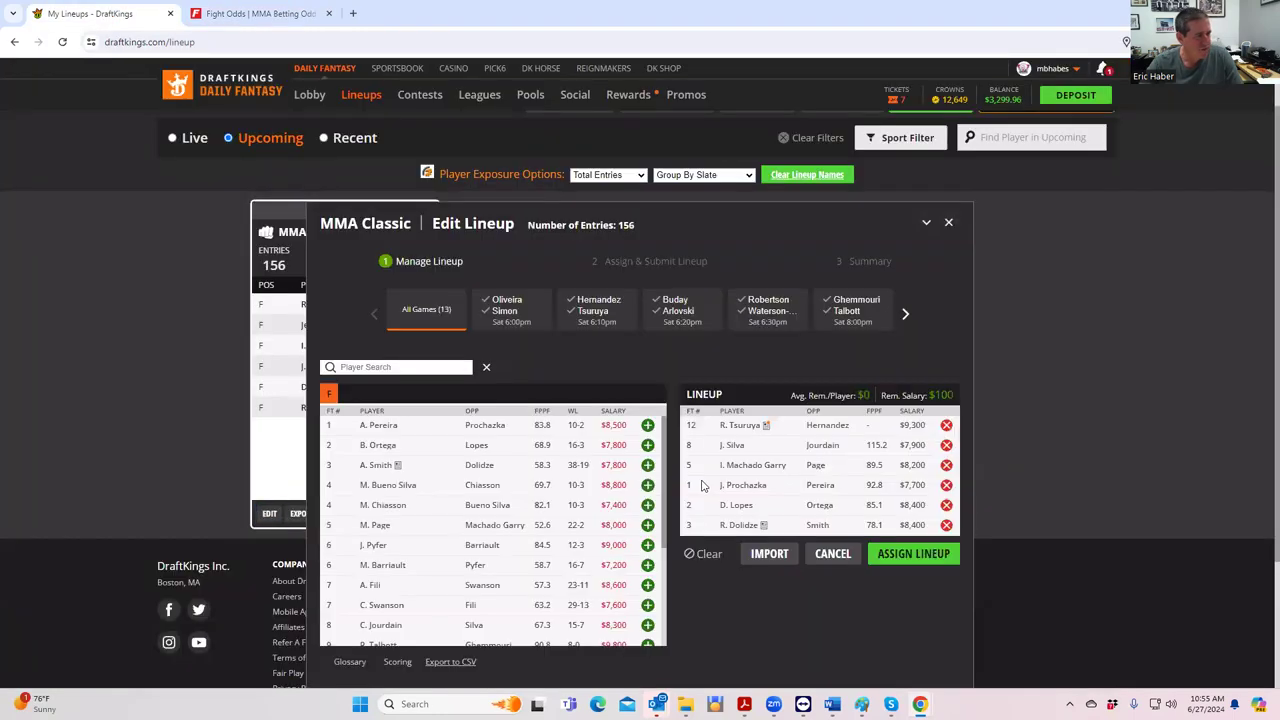
left_click(697, 560)
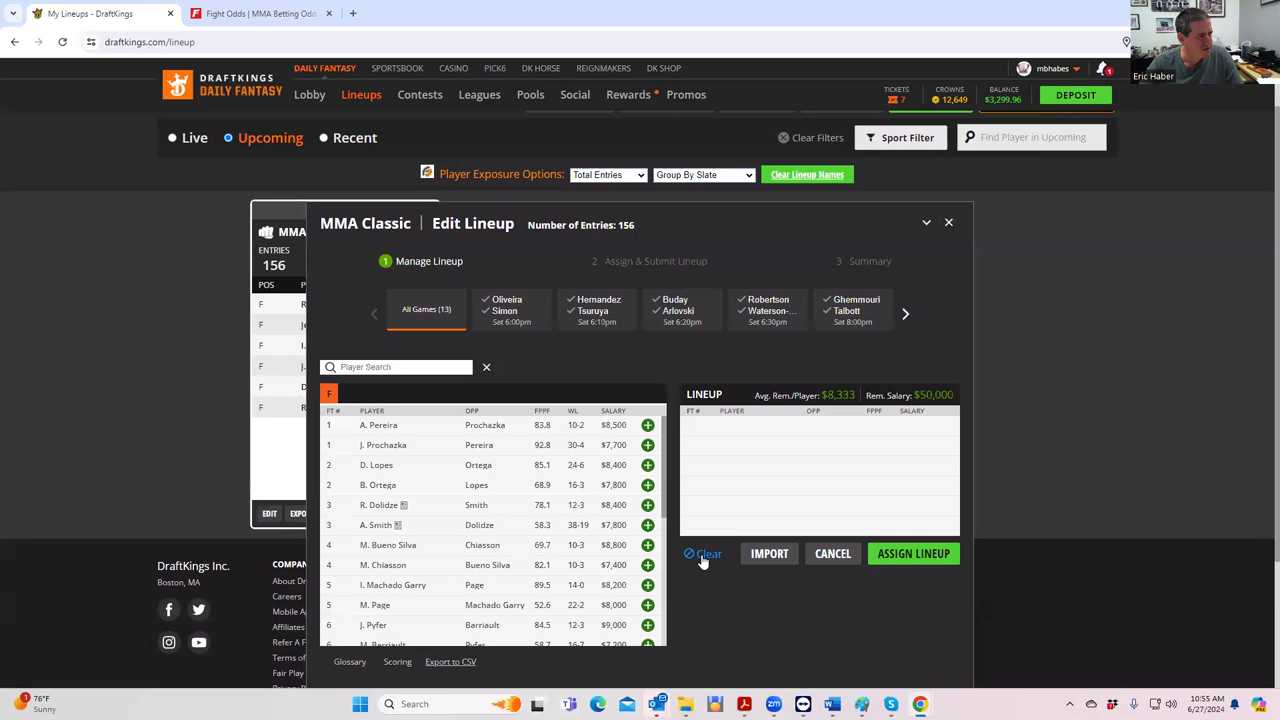
Step: Review Brian Ortega's DraftKings player card, scrolling through his details
left_click(378, 492)
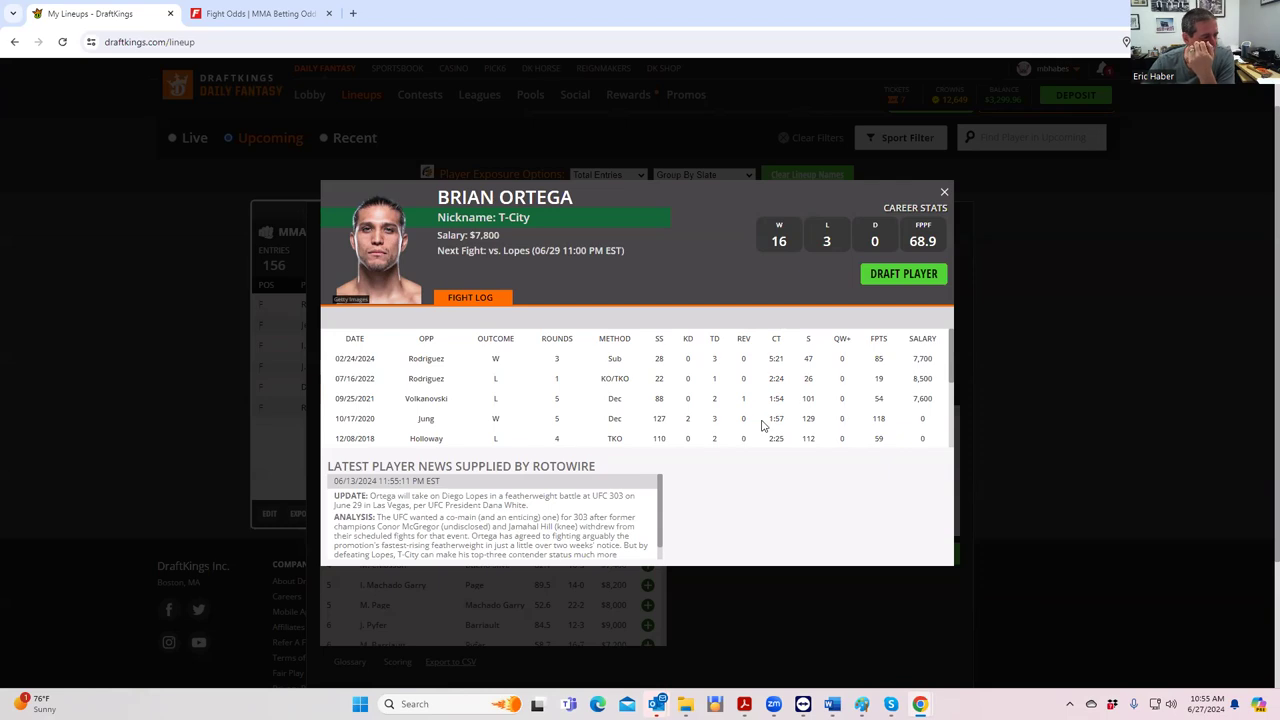
scroll(765, 427, "down", 1)
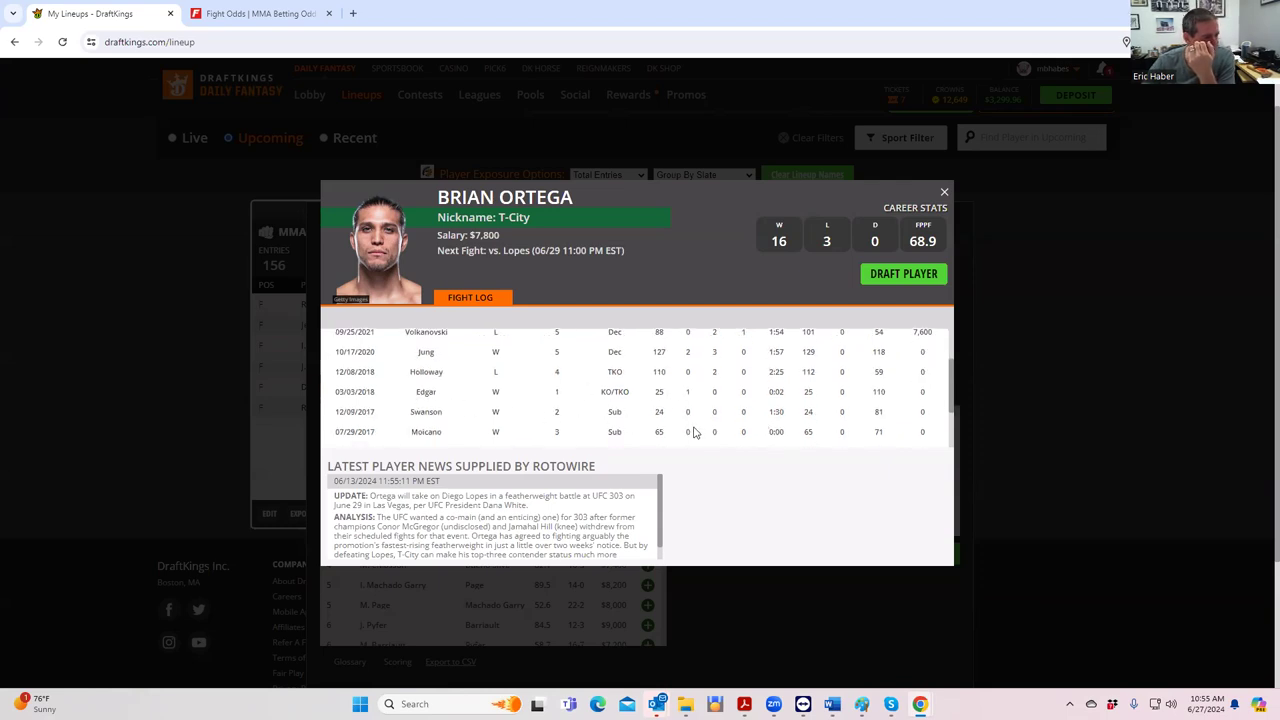
scroll(716, 407, "up", 2)
scroll(716, 412, "down", 2)
scroll(716, 410, "up", 2)
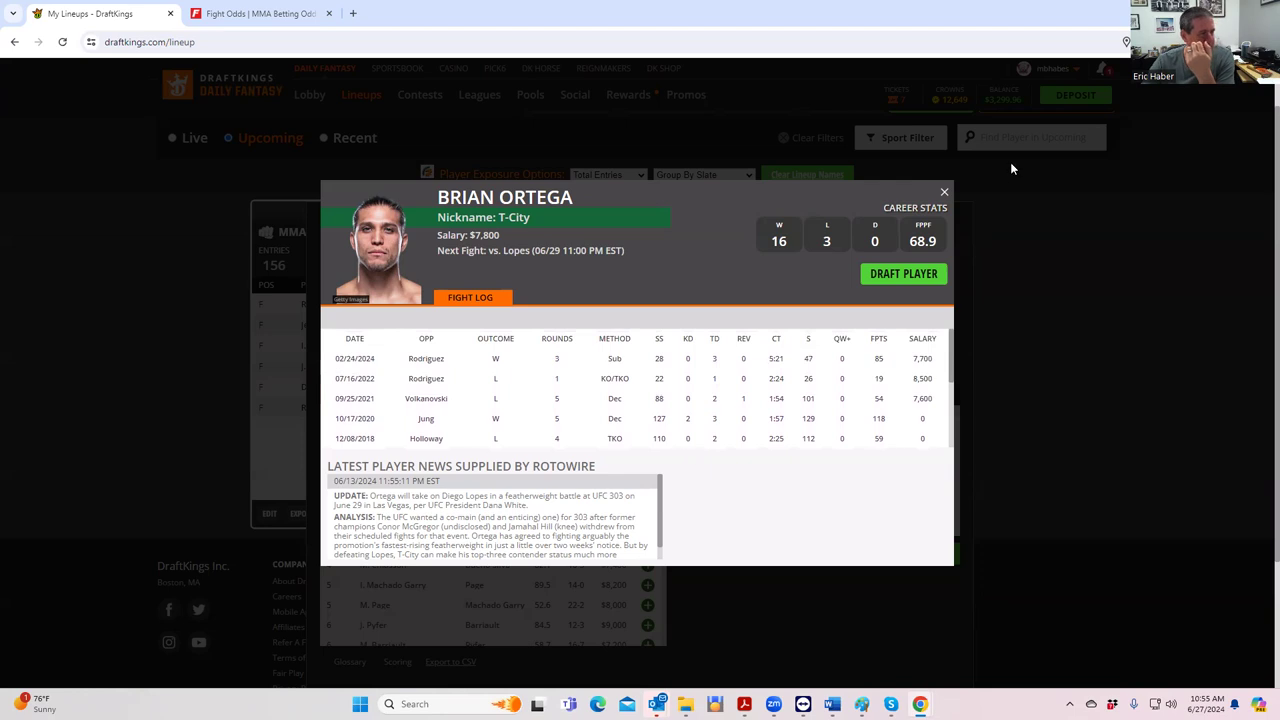
left_click(945, 192)
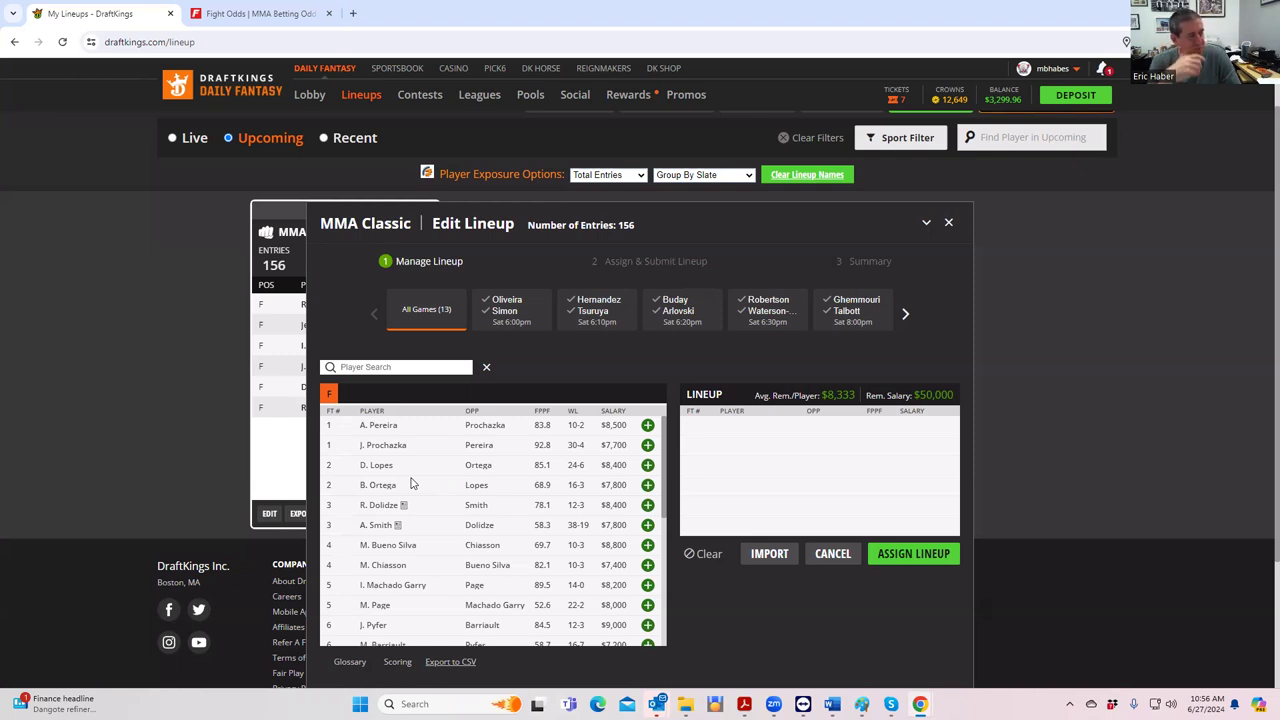
scroll(397, 500, "down", 1)
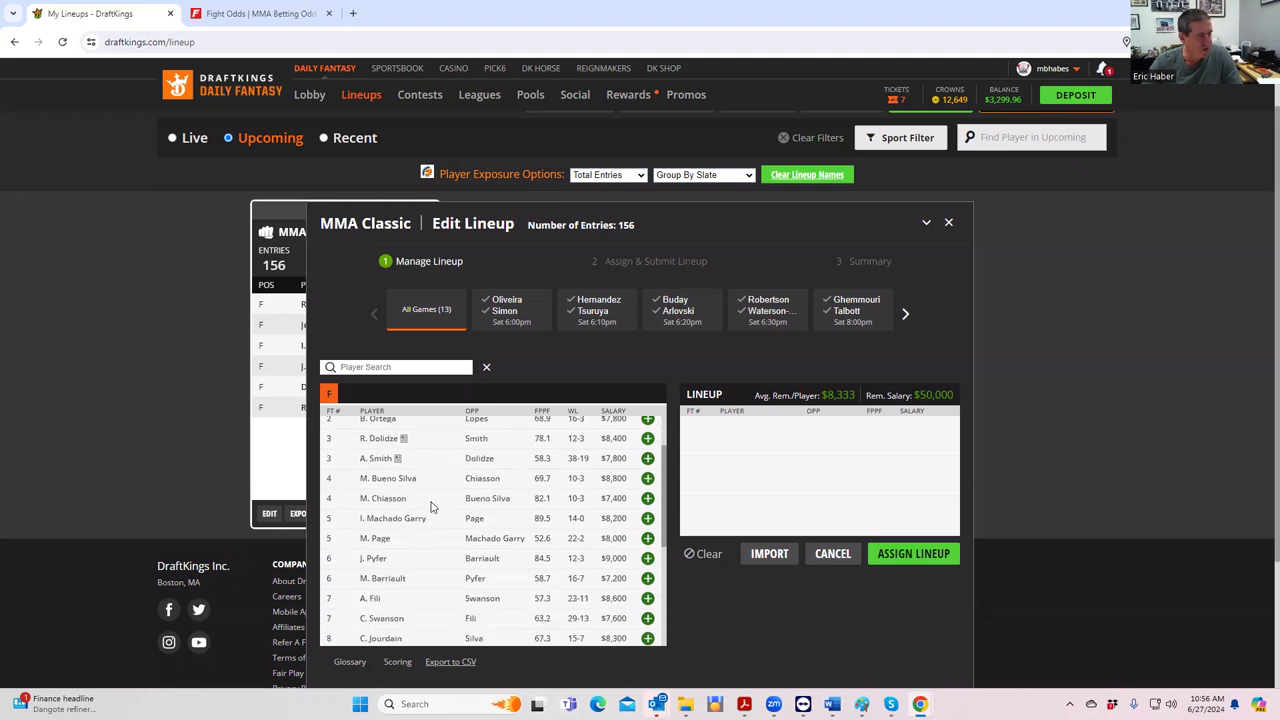
scroll(410, 503, "down", 2)
scroll(540, 520, "down", 1)
scroll(545, 522, "down", 1)
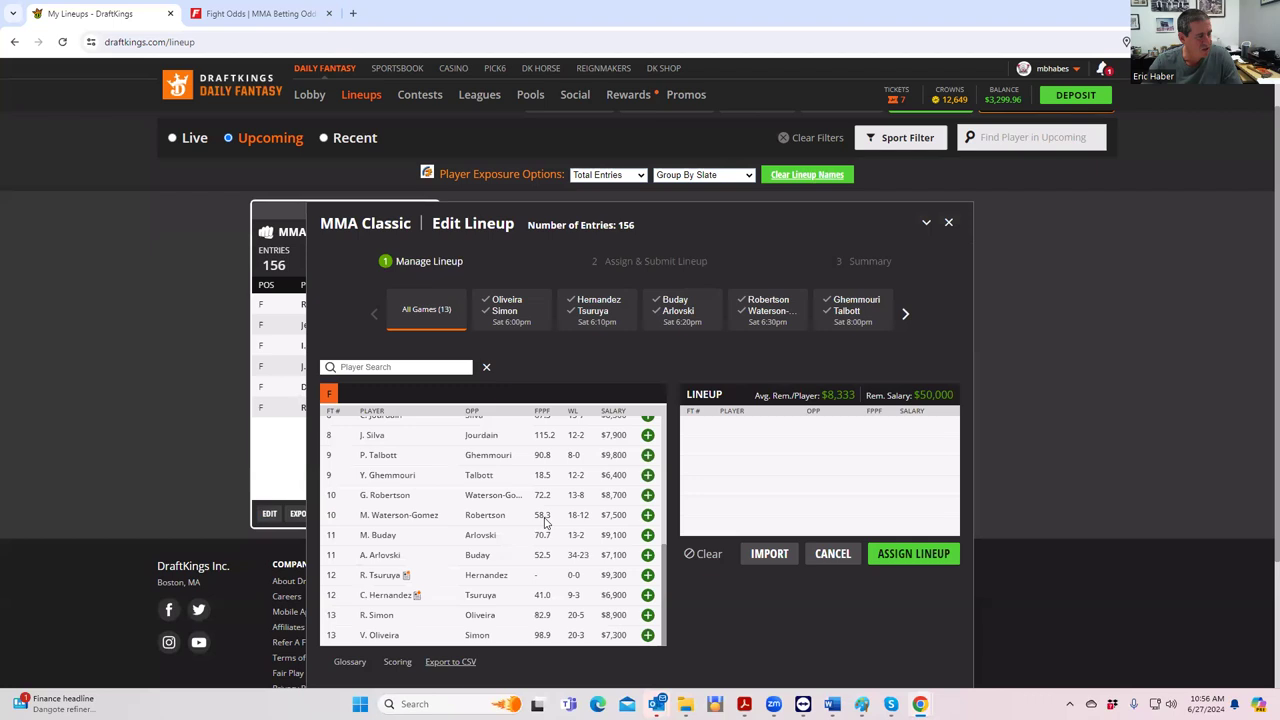
scroll(515, 590, "up", 3)
scroll(520, 564, "up", 1)
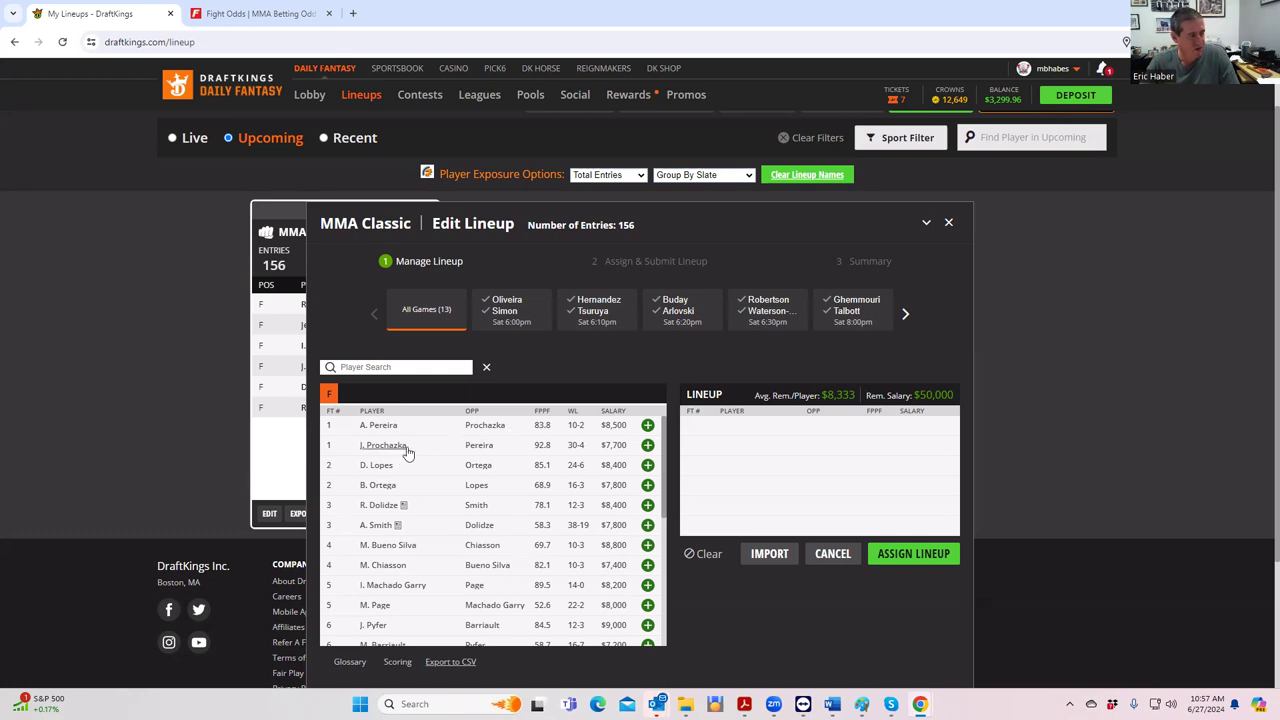
left_click(243, 15)
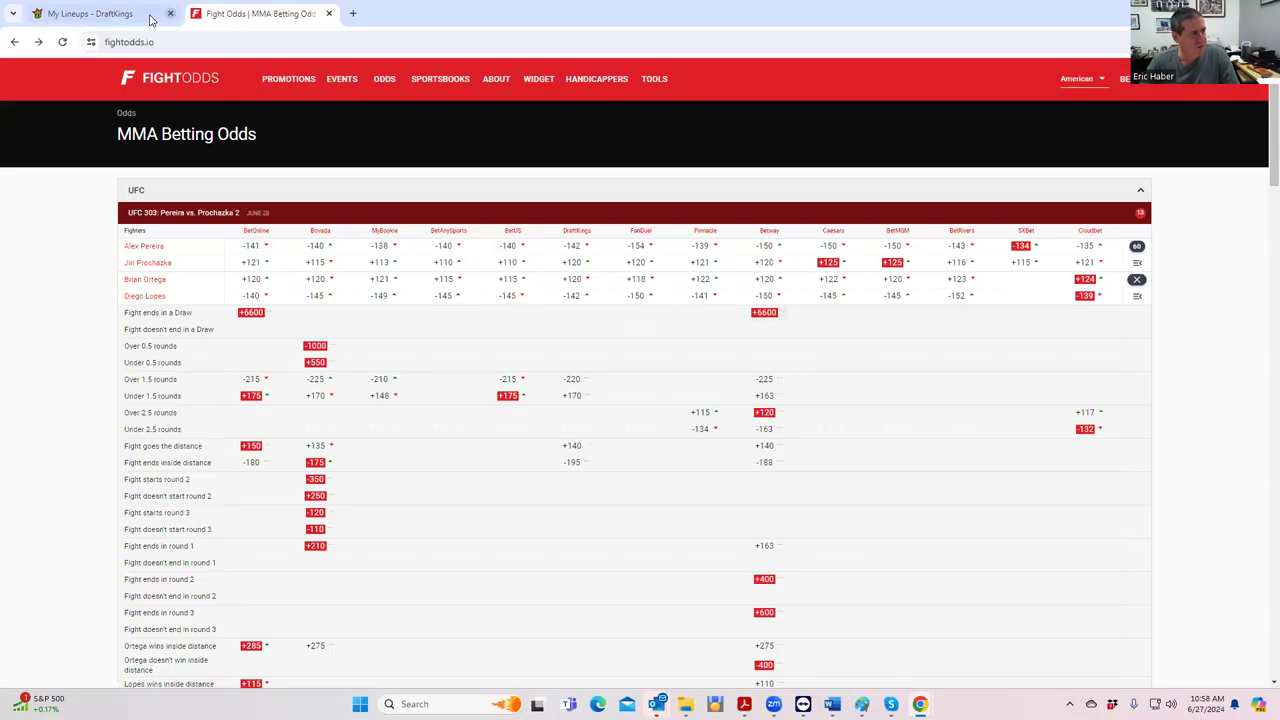
left_click(94, 17)
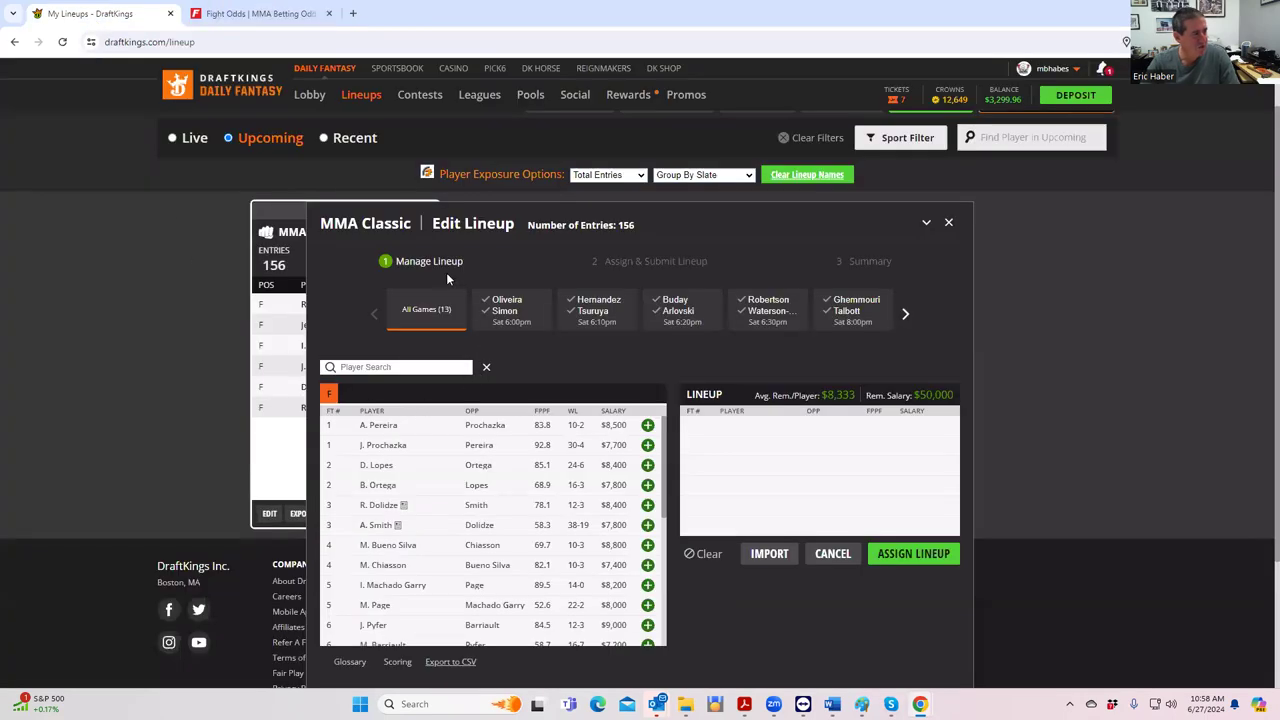
left_click(385, 446)
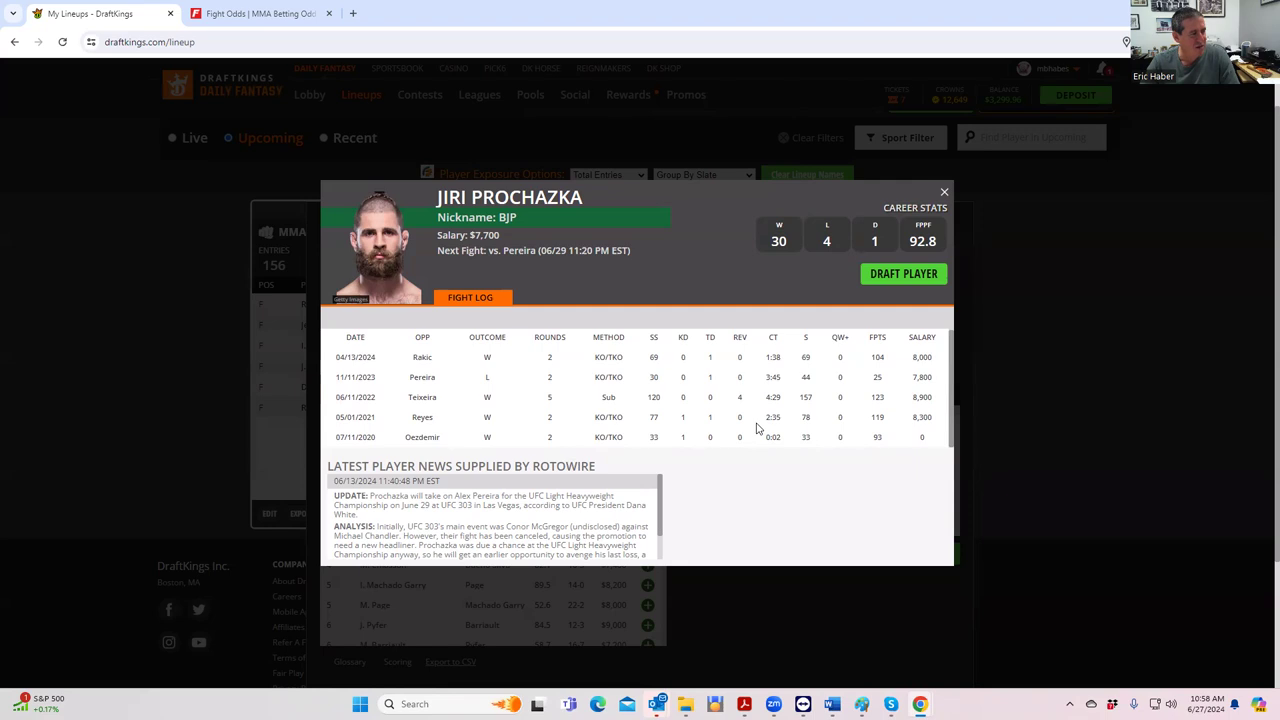
left_click(944, 192)
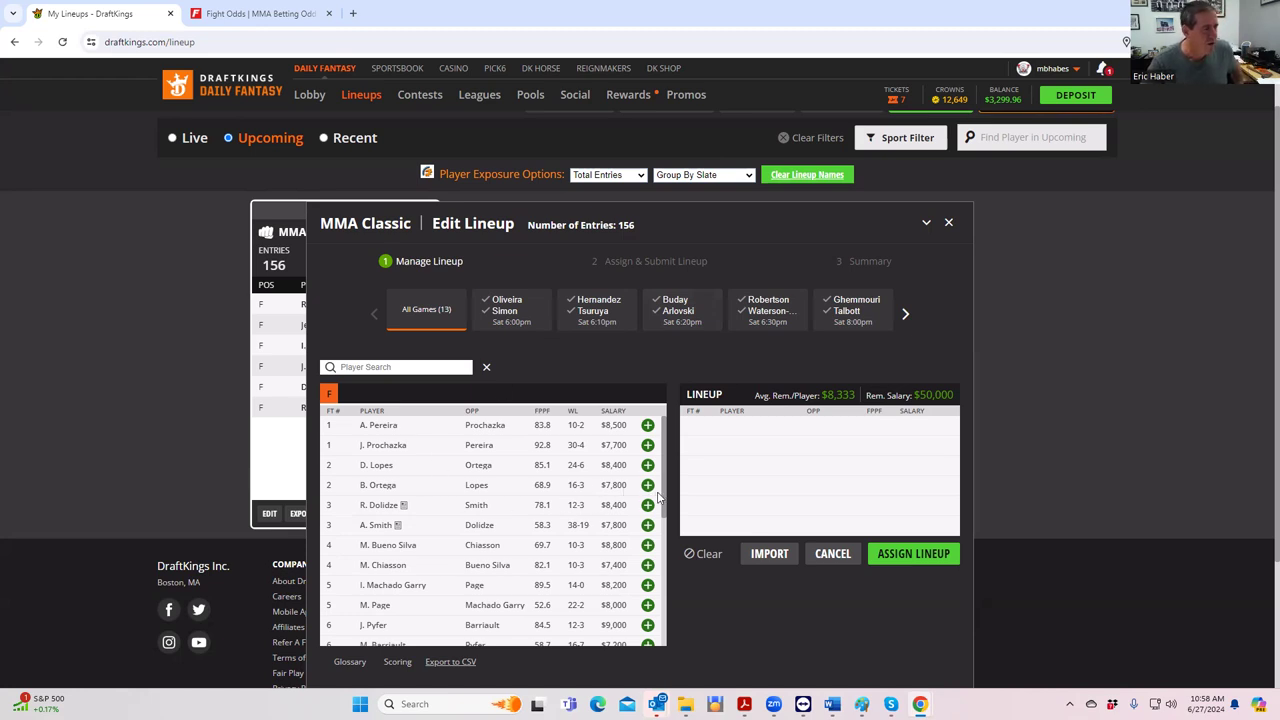
Step: Add J. Prochazka as the first pick, leaving $42,300, and close the lineup editor
left_click_drag(664, 492, 630, 656)
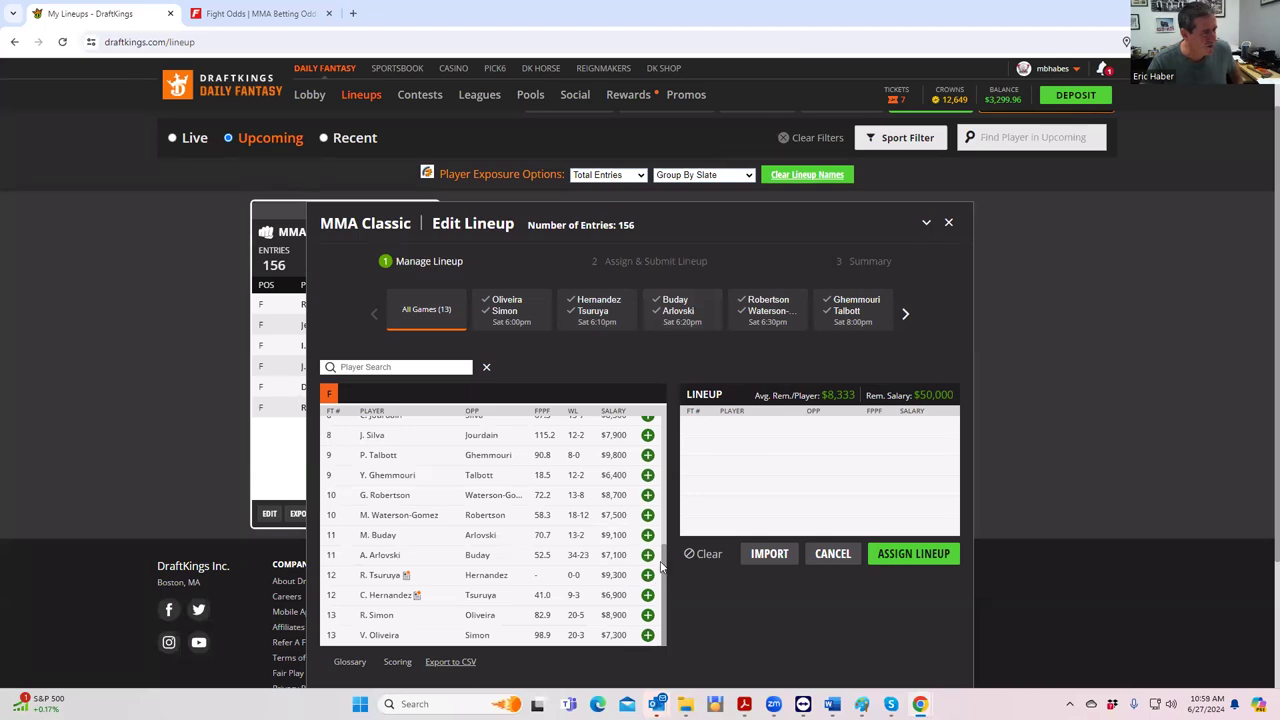
left_click_drag(662, 570, 648, 382)
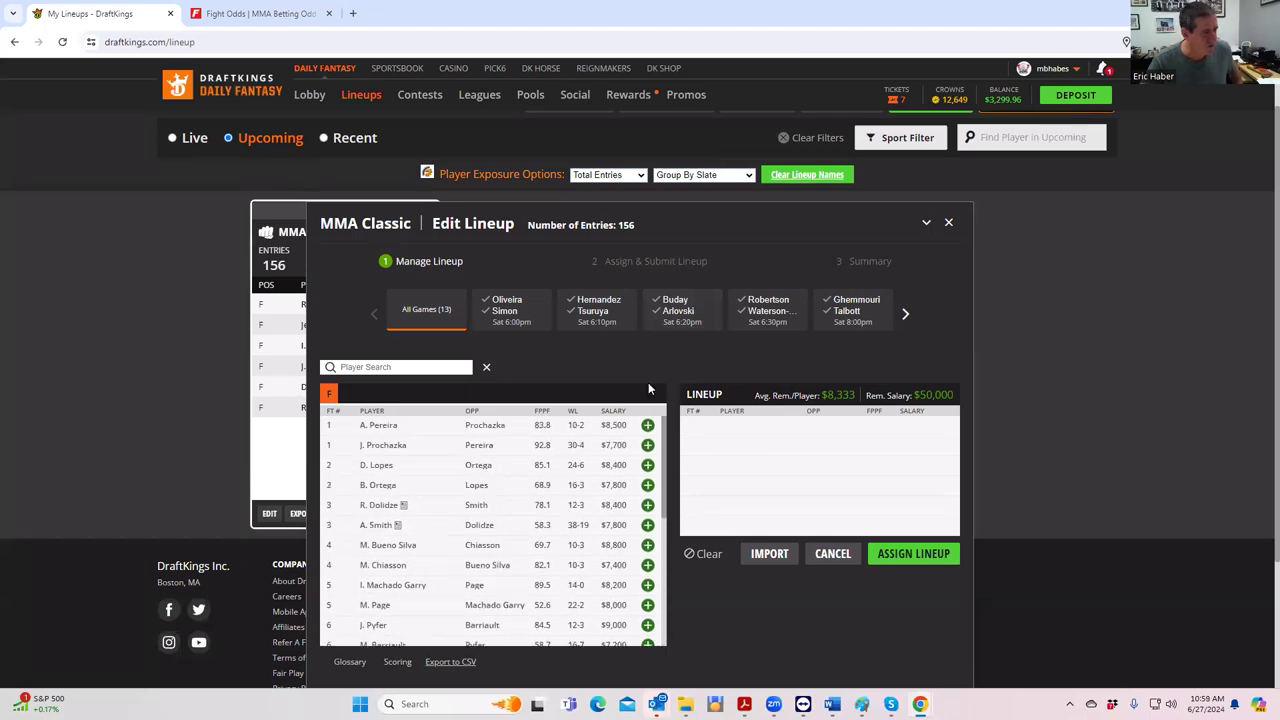
left_click(647, 445)
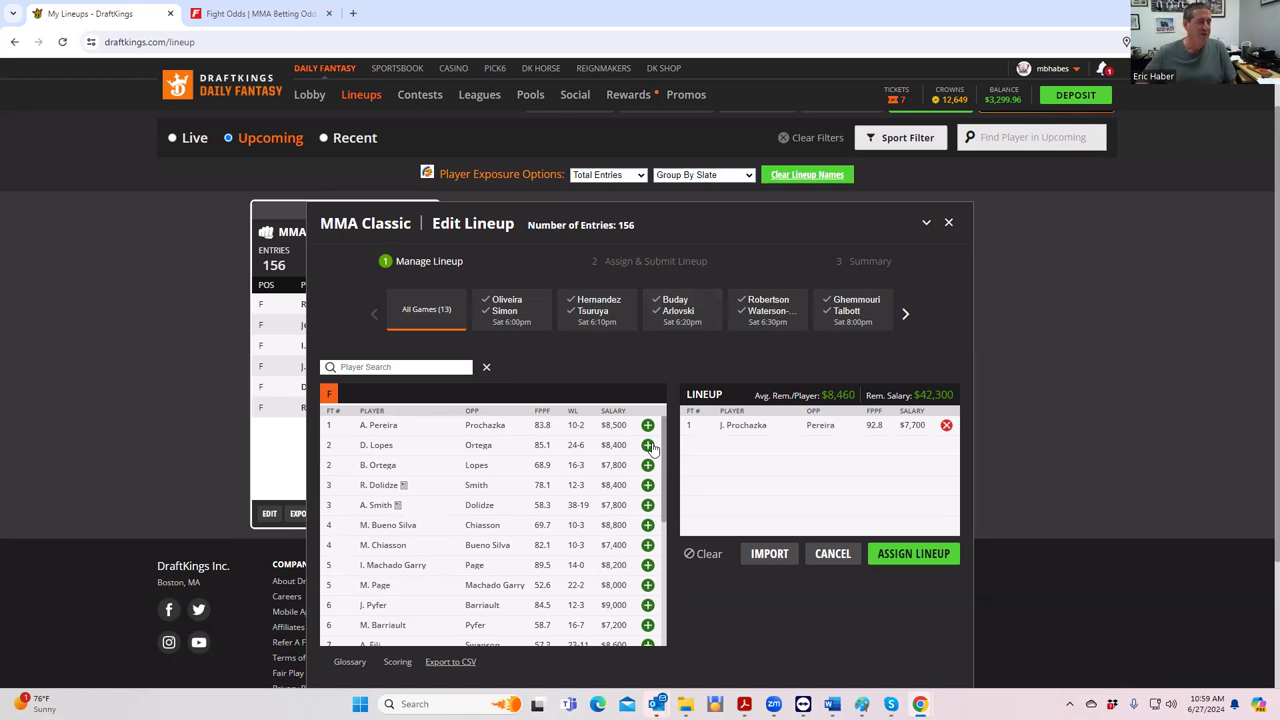
left_click(949, 224)
Step: Re-expand the Pereira vs Prochazka props to check decision and TKO lines, then return to DraftKings
left_click(258, 13)
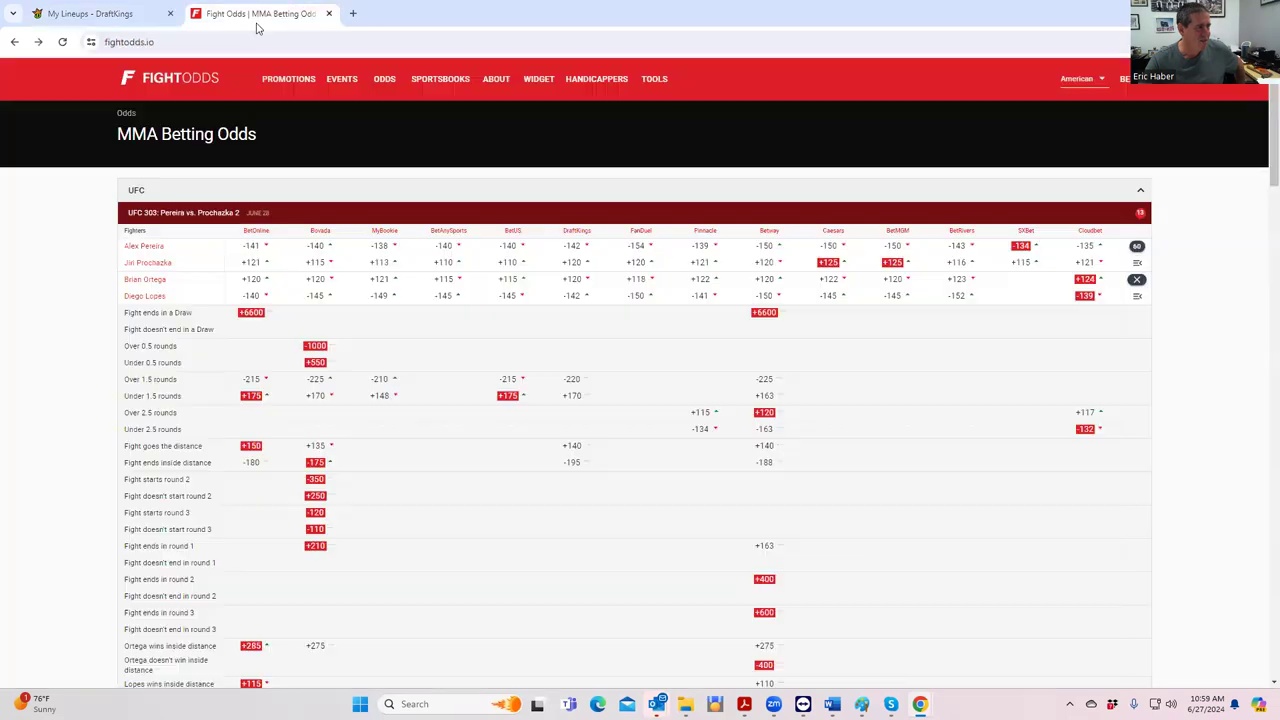
left_click(1137, 279)
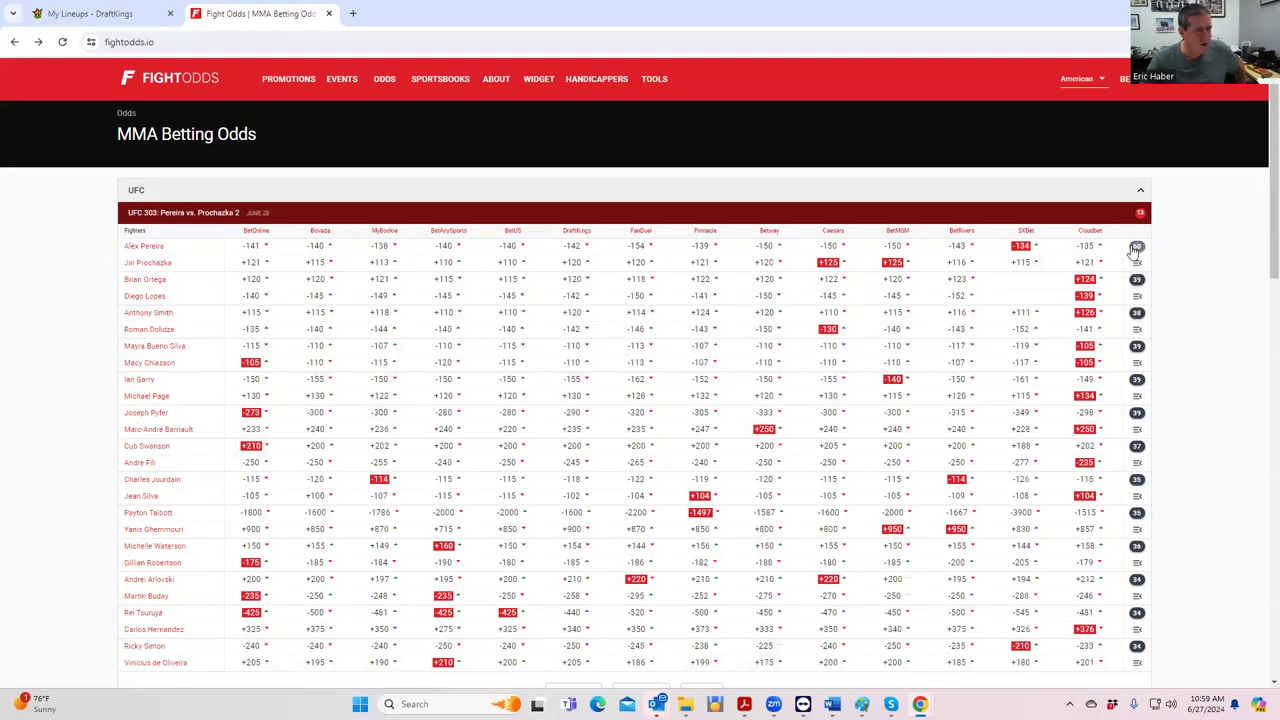
left_click(1135, 252)
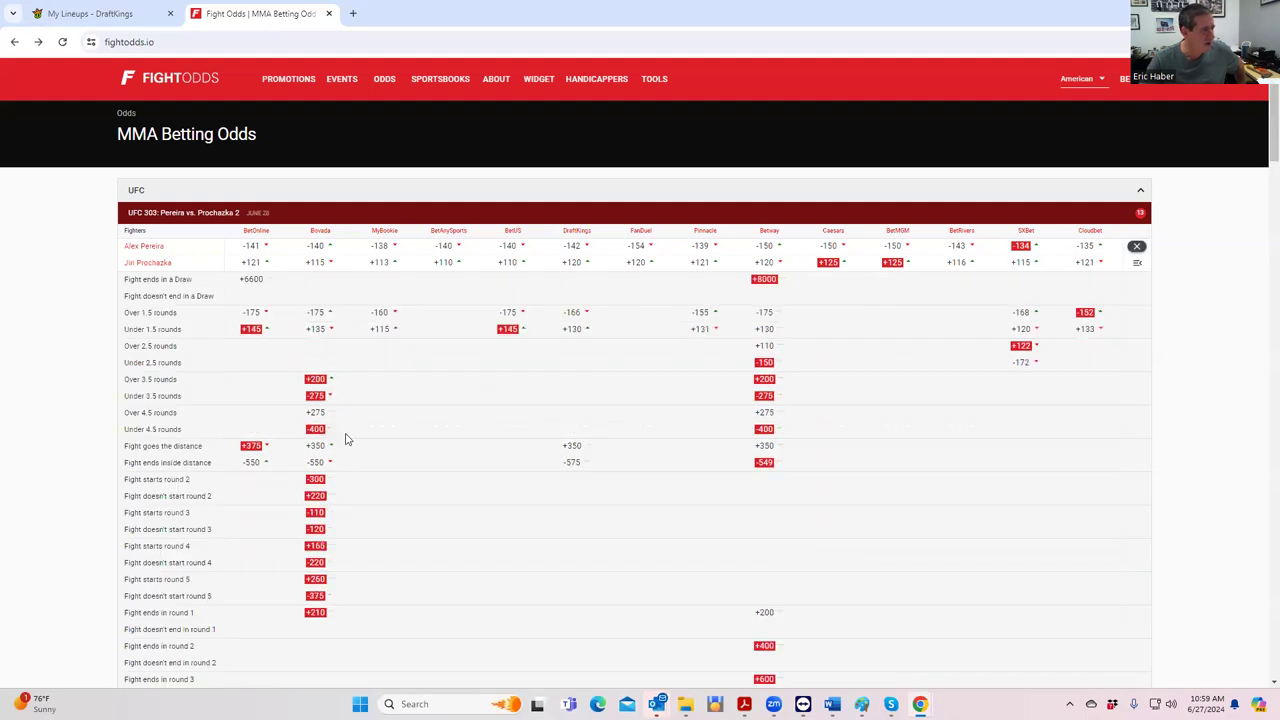
scroll(349, 495, "down", 2)
scroll(345, 505, "down", 1)
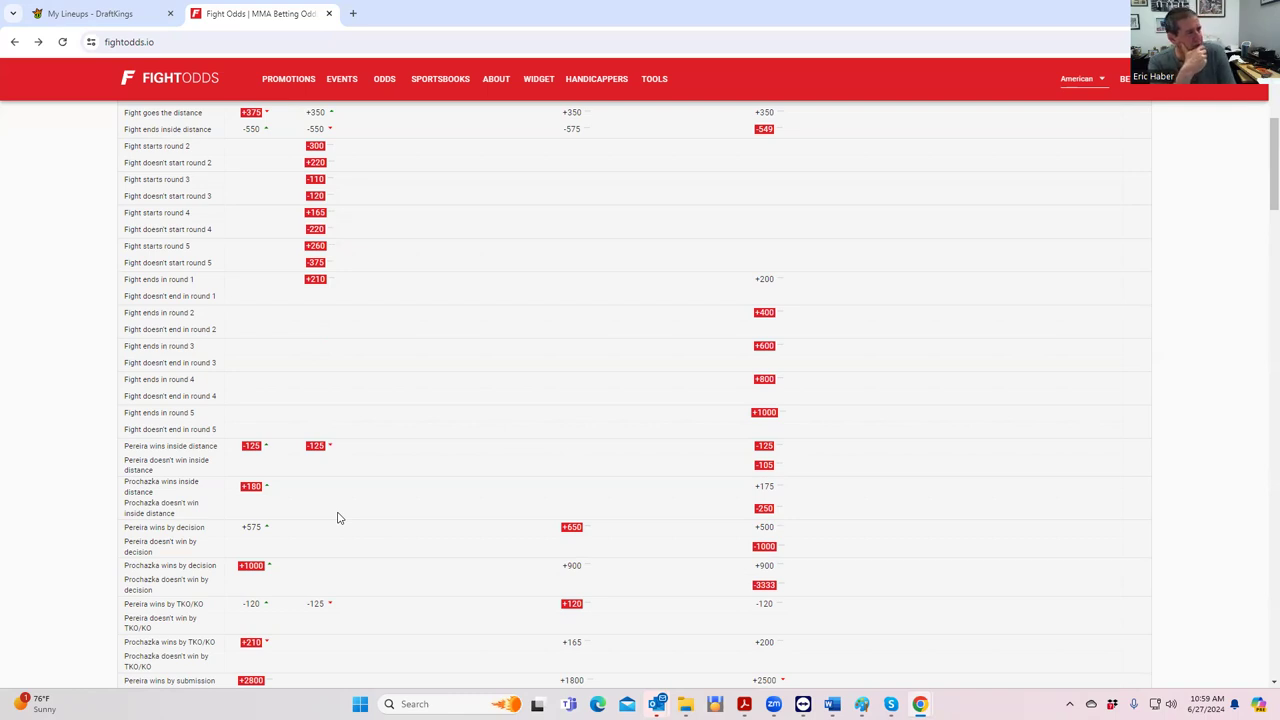
left_click(128, 17)
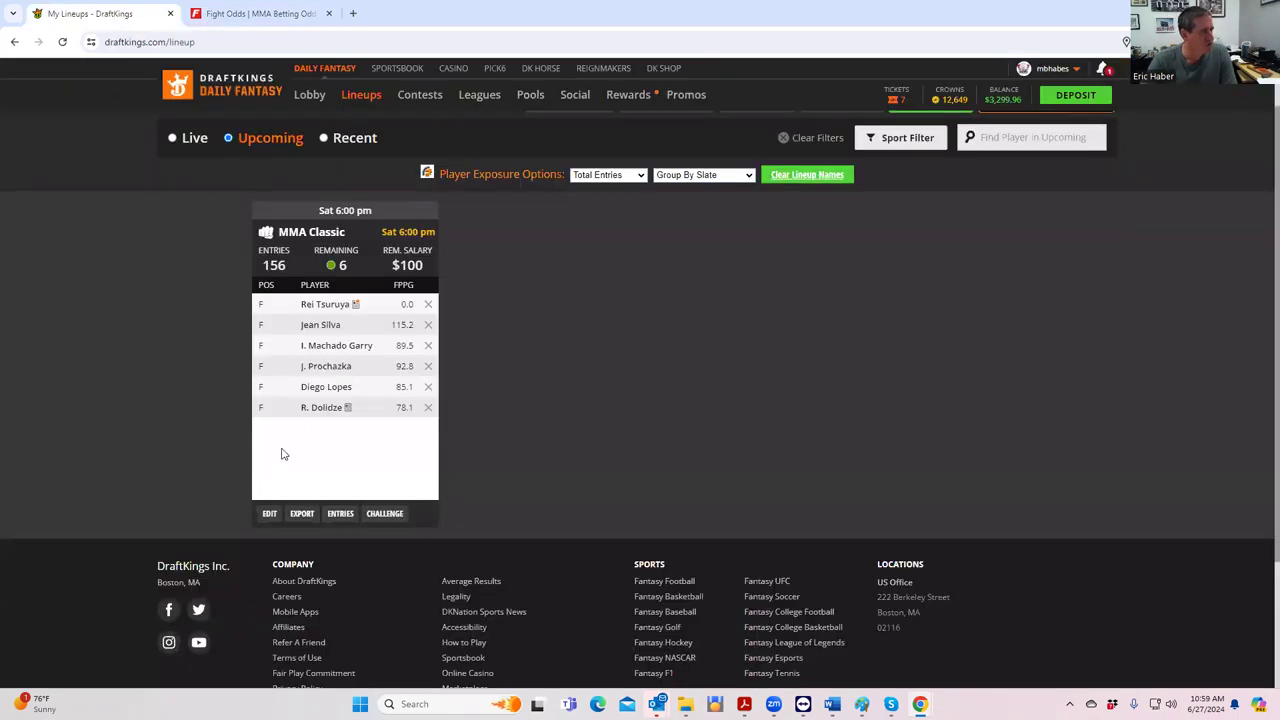
Step: Review Alex Pereira's player card in the lineup editor: $8,500 salary and 10-2 fight log
left_click(269, 513)
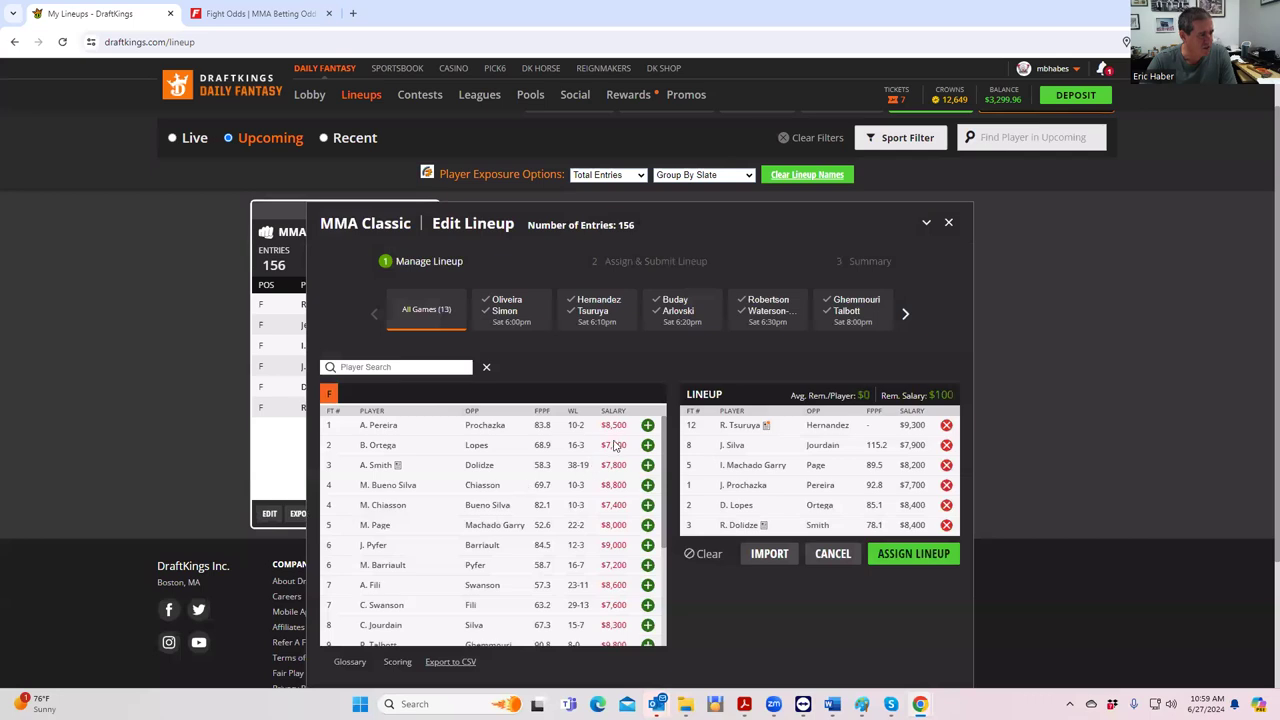
left_click(380, 425)
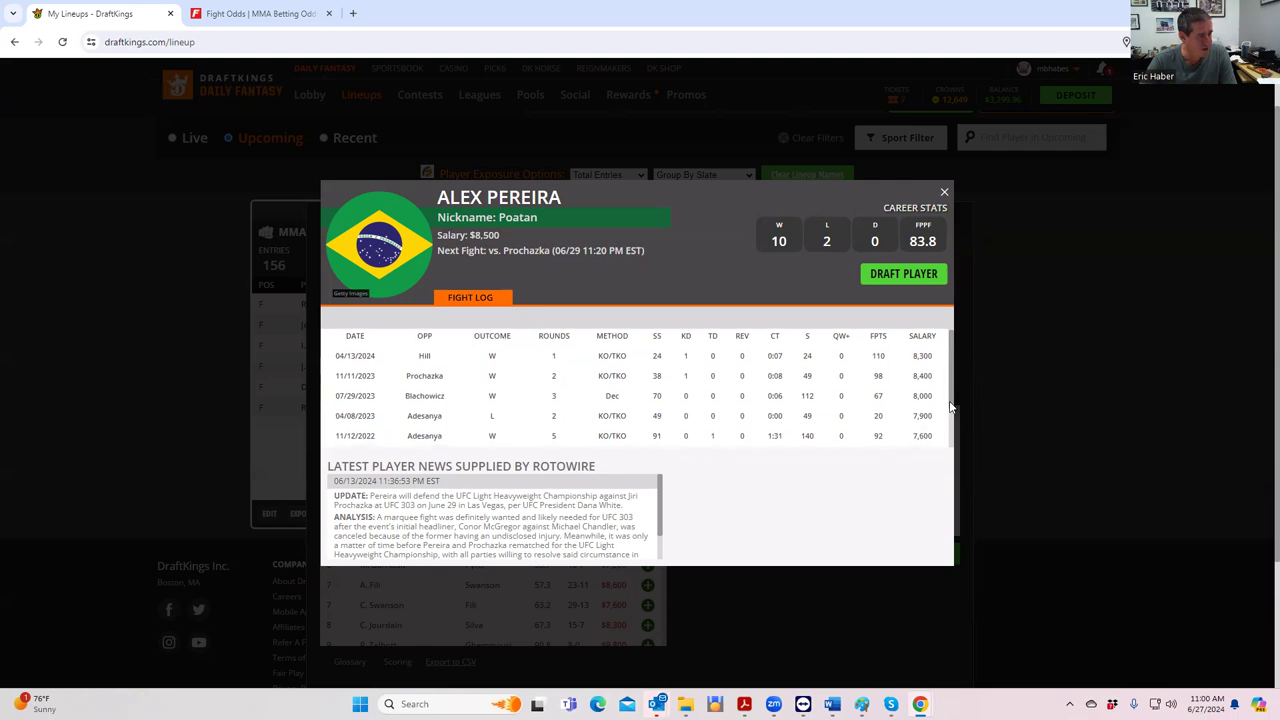
left_click_drag(951, 404, 951, 442)
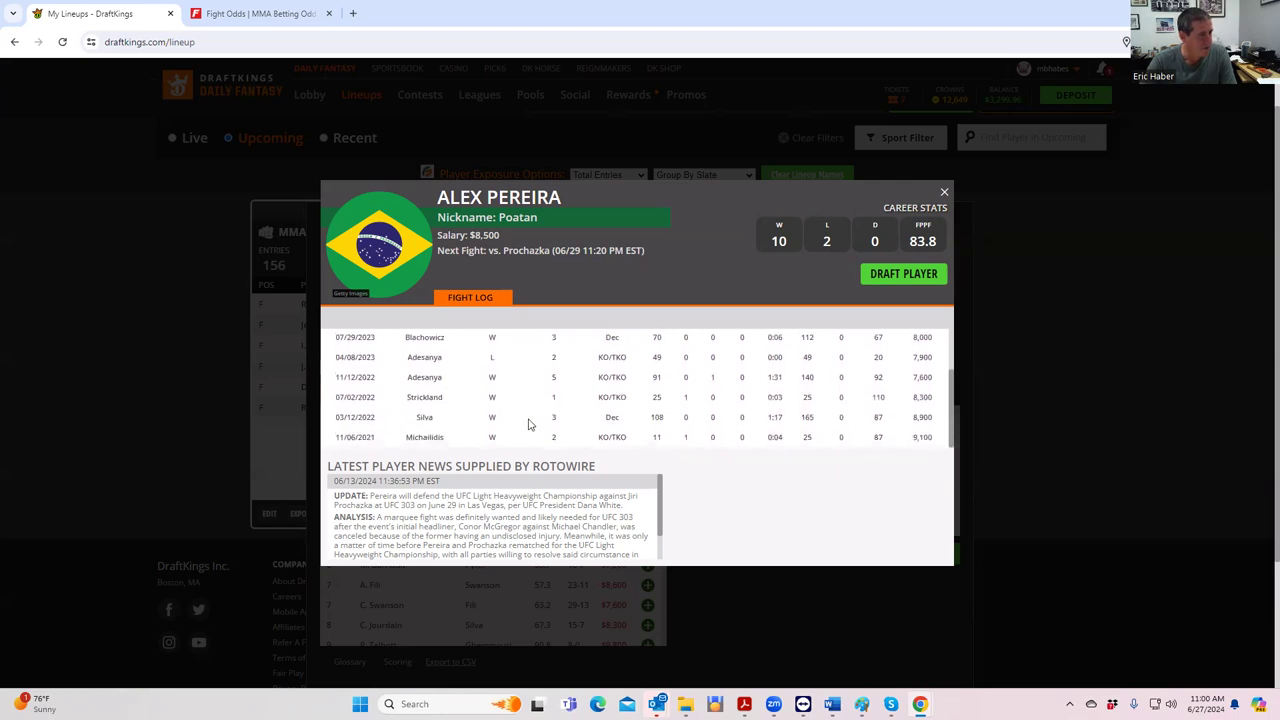
left_click_drag(953, 412, 947, 196)
Step: Close Pereira's player card and review the Pereira vs Prochazka prop lines on FightOdds.io
left_click(944, 193)
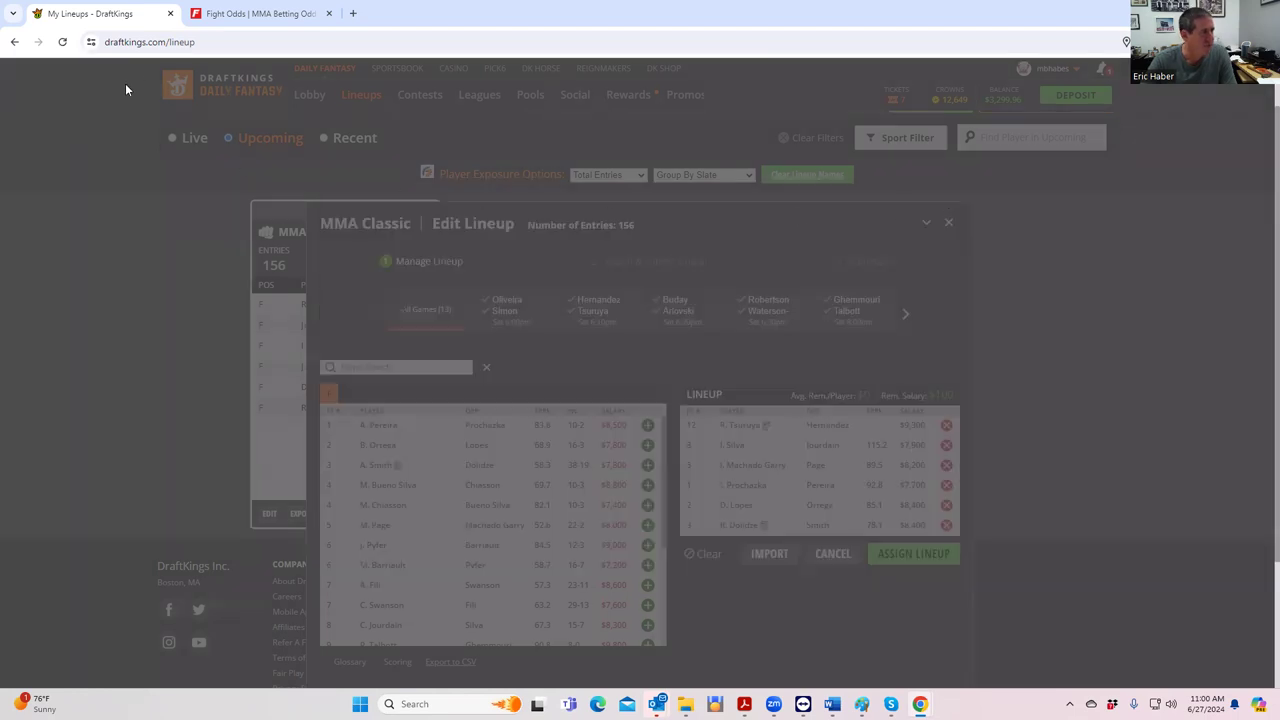
left_click(255, 13)
scroll(537, 355, "up", 3)
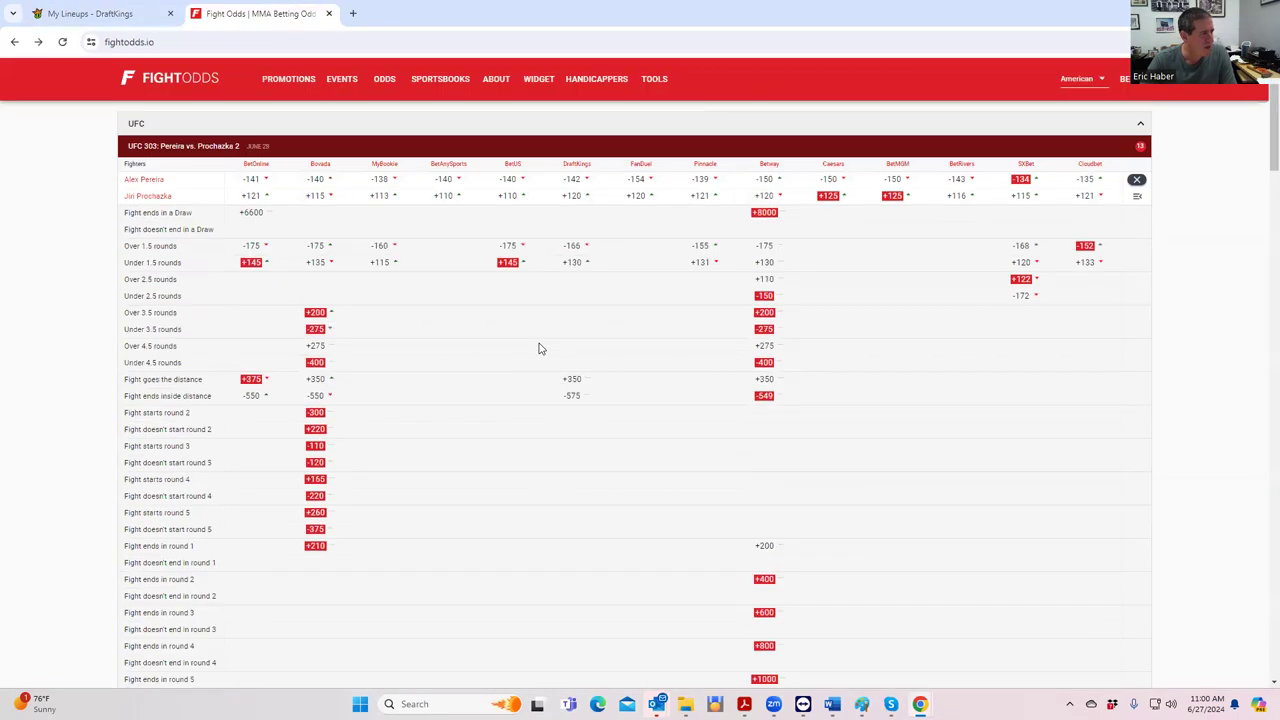
scroll(313, 435, "down", 2)
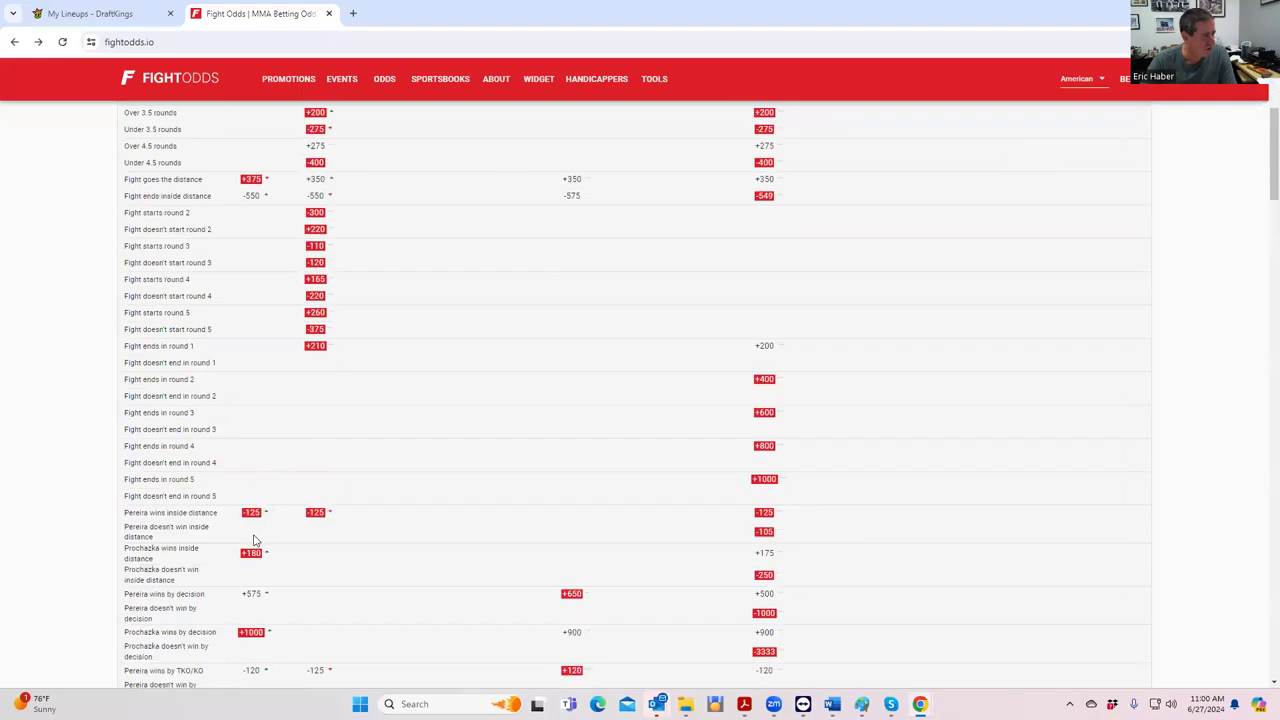
scroll(258, 562, "down", 1)
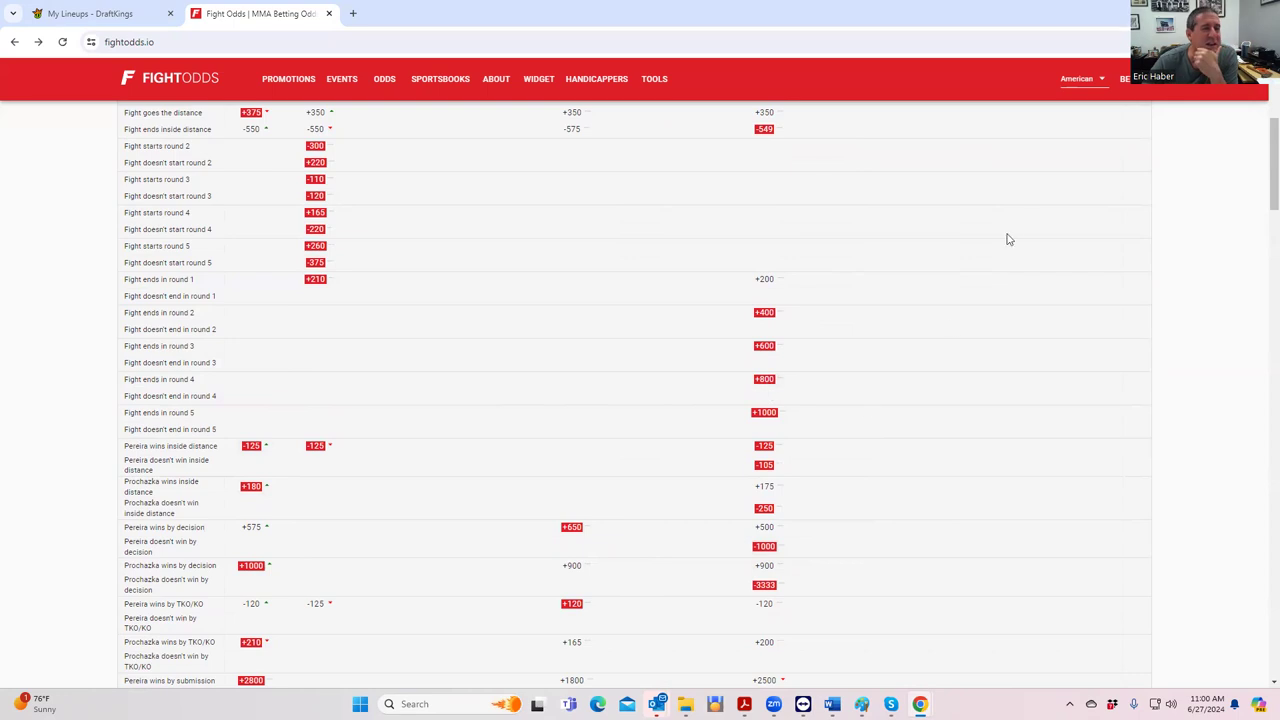
Step: Collapse the Pereira–Prochazka props to the full moneyline table and return to the DraftKings lineup editor
scroll(1260, 190, "up", 3)
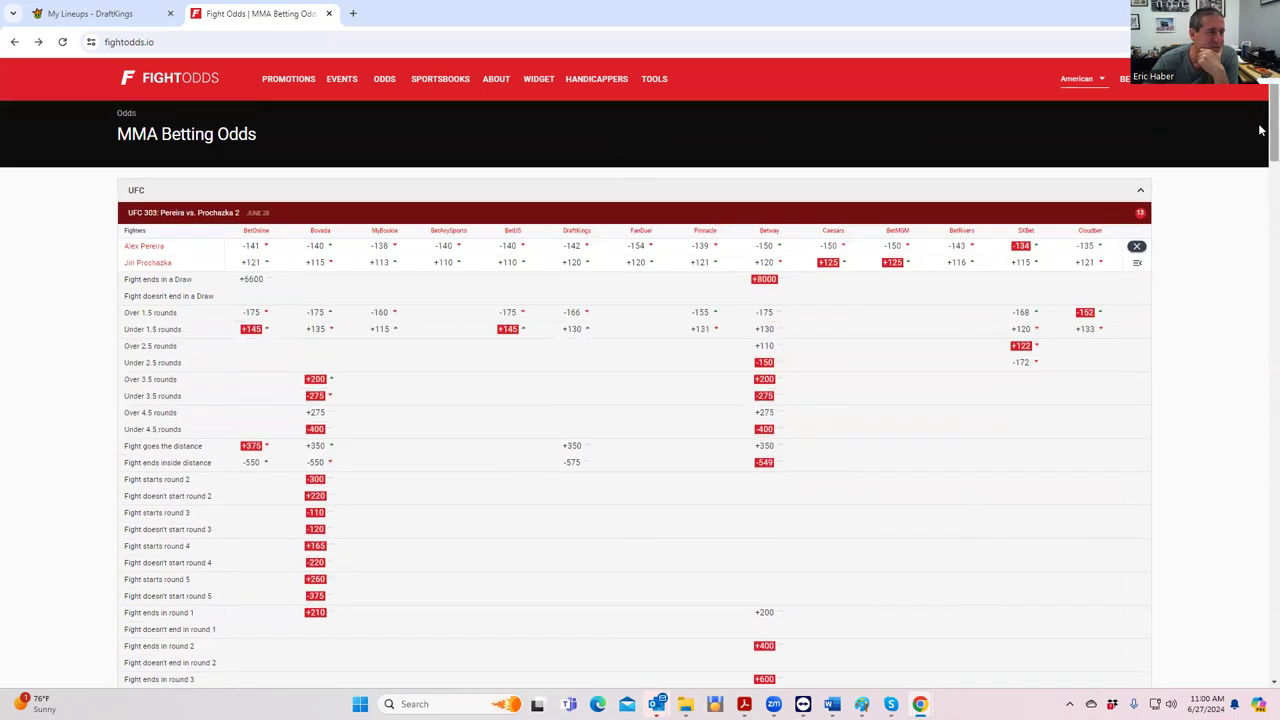
left_click(1139, 249)
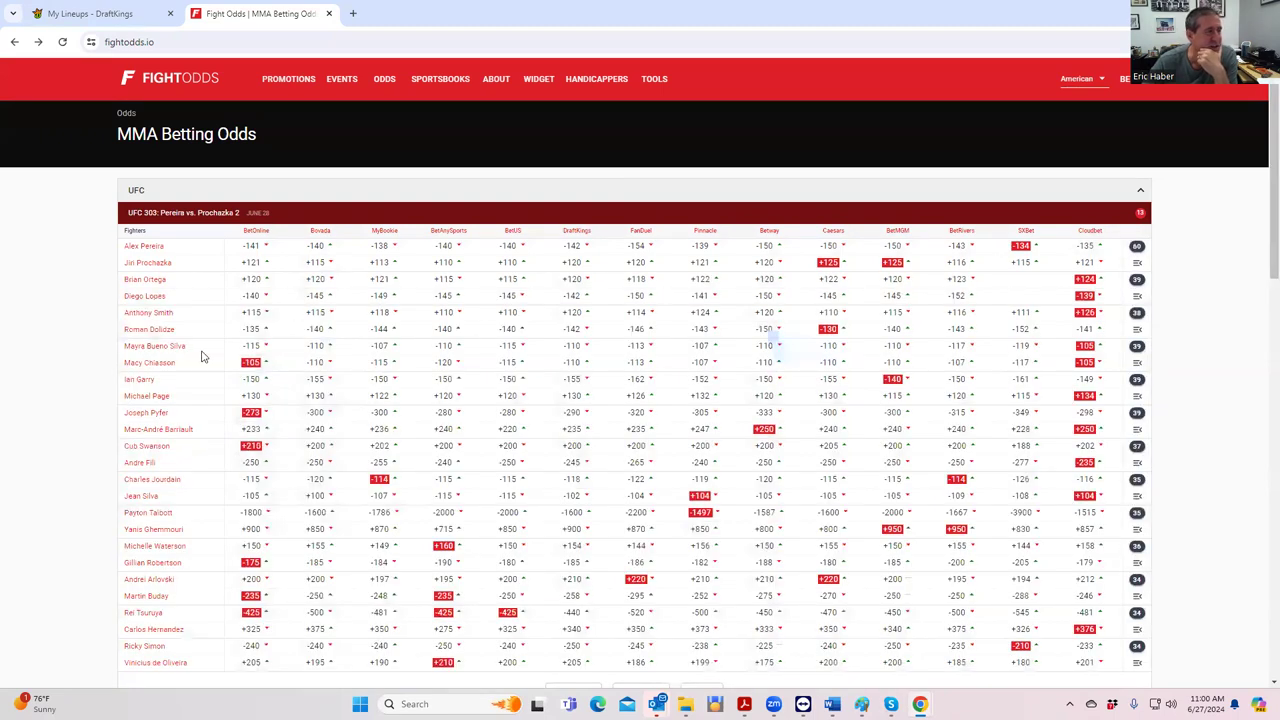
left_click(119, 20)
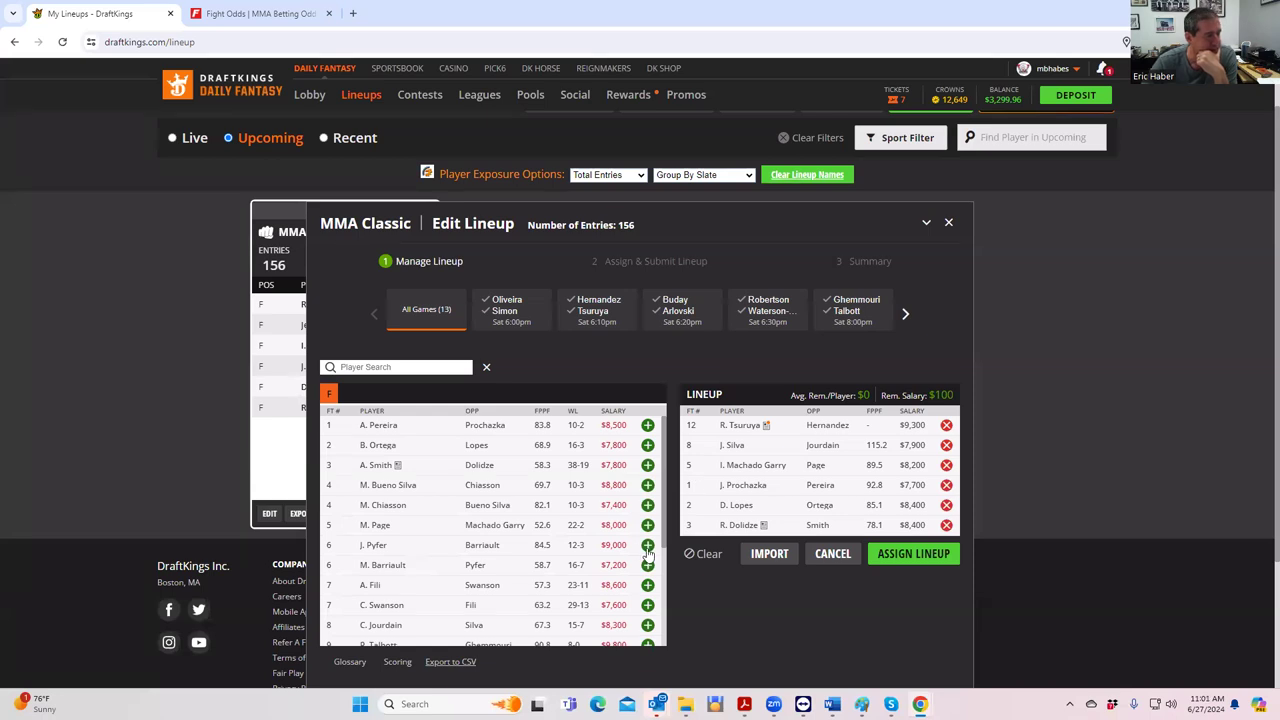
scroll(647, 580, "down", 1)
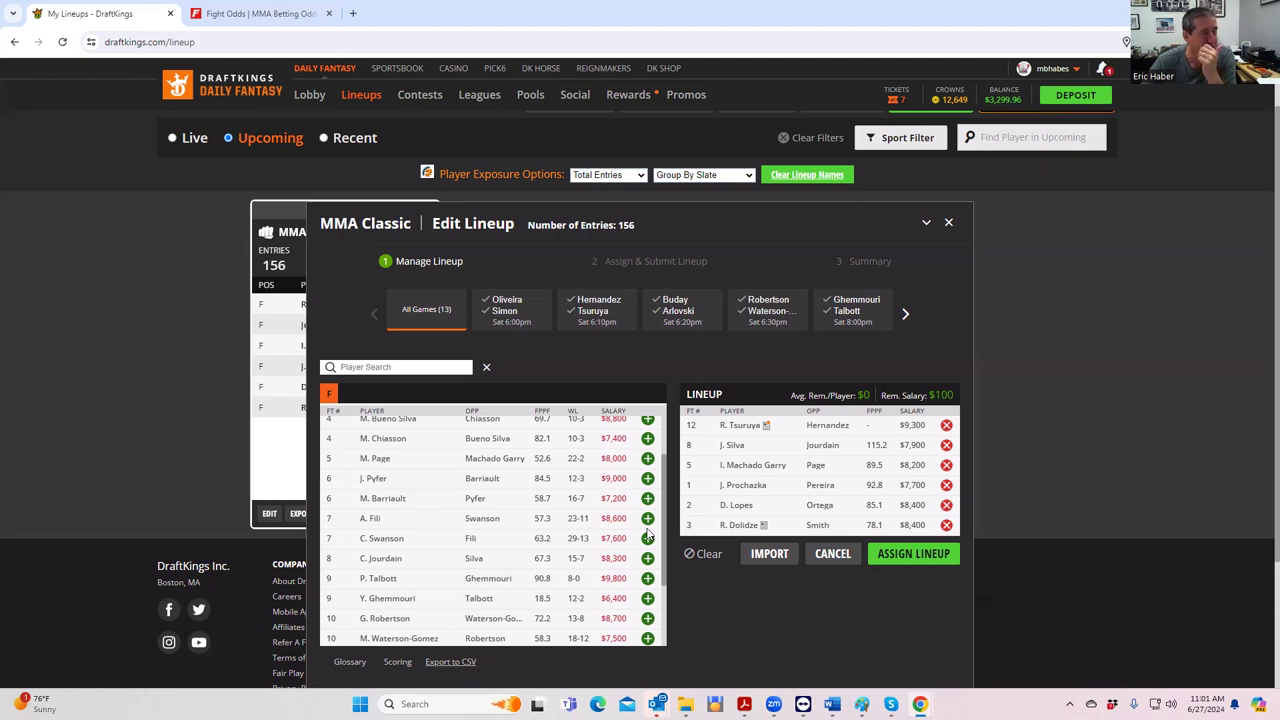
scroll(647, 568, "down", 2)
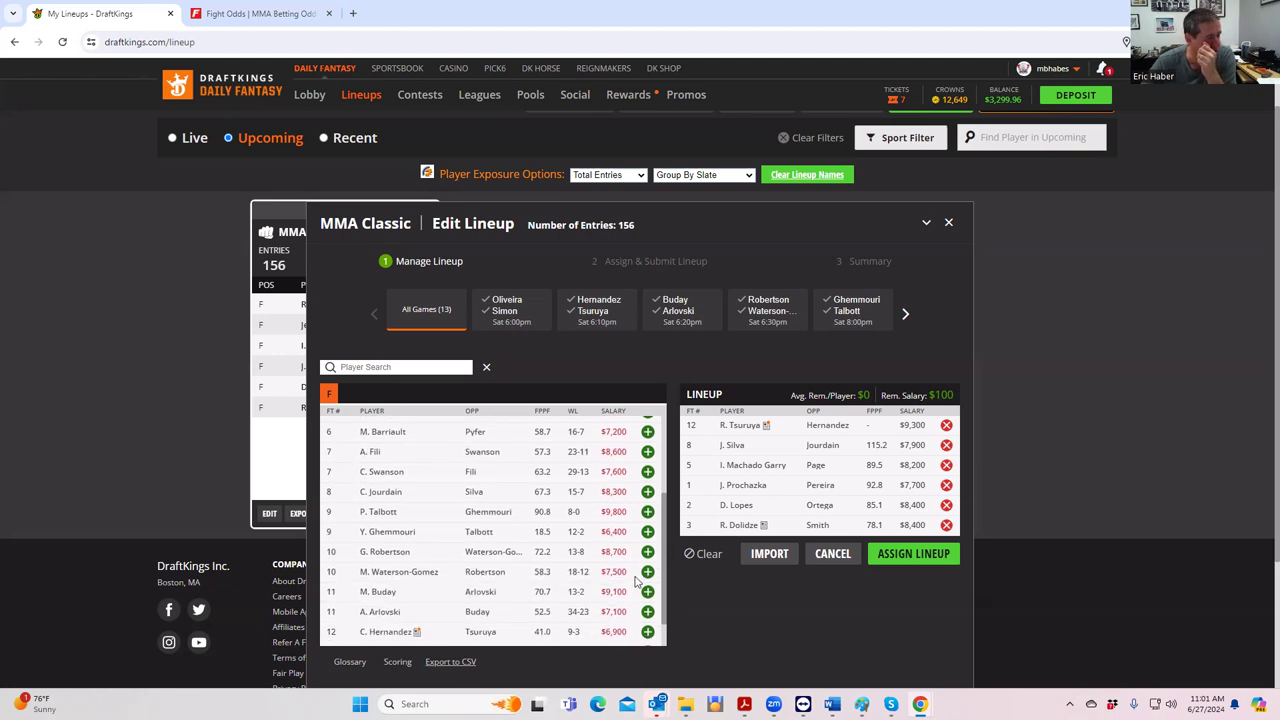
scroll(642, 575, "down", 2)
scroll(640, 577, "up", 4)
scroll(640, 577, "up", 2)
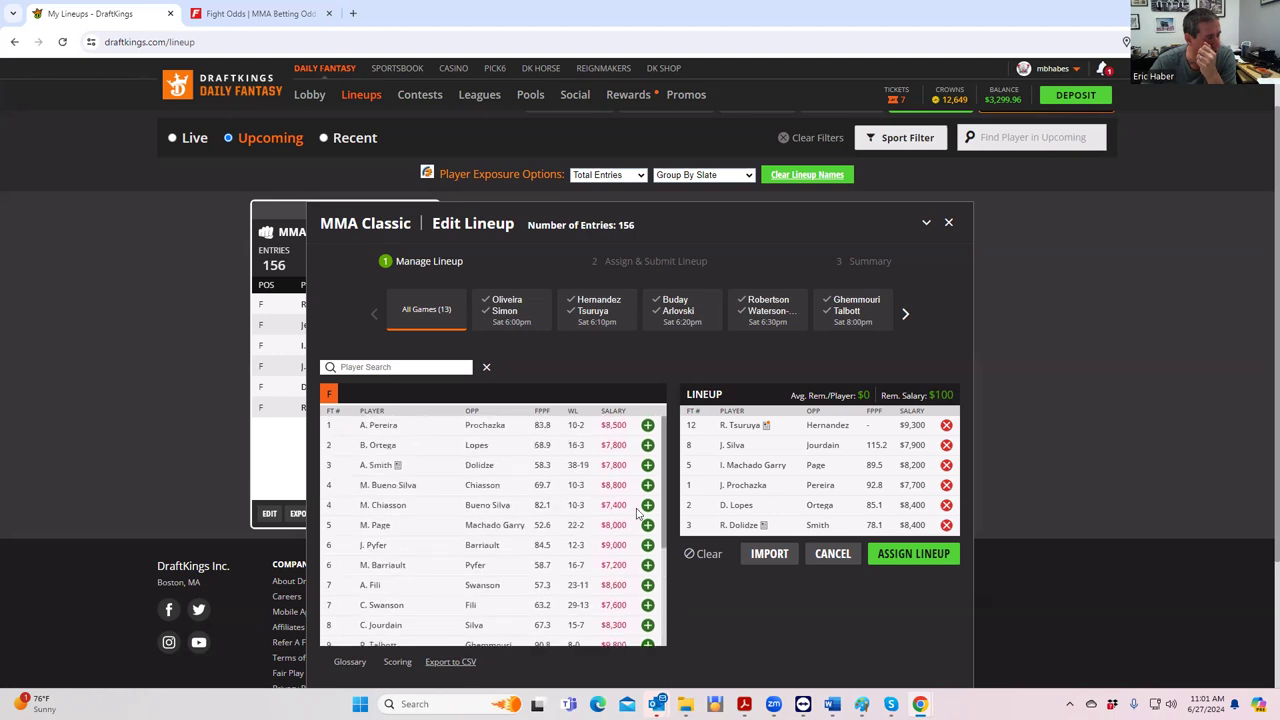